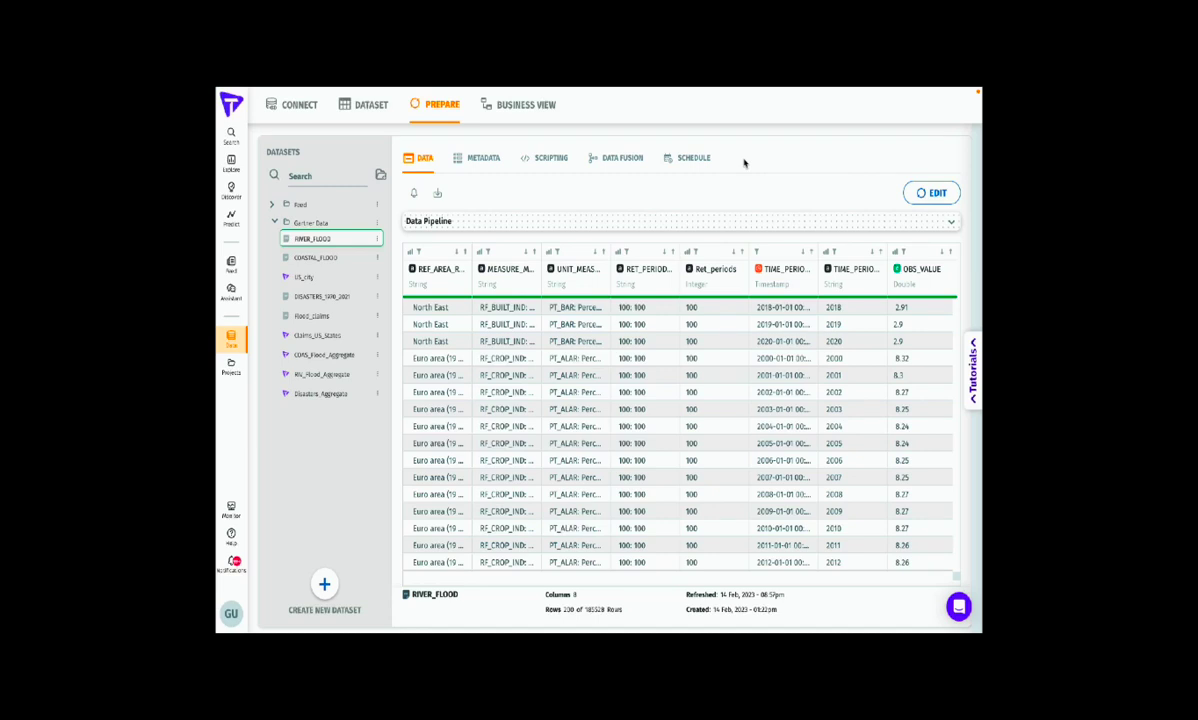
Step: Review the refresh settings of the RIVER_FLOOD dataset and the actions available for the COASTAL_FLOOD dataset
{"action": "left_click", "coordinate": [698, 163]}
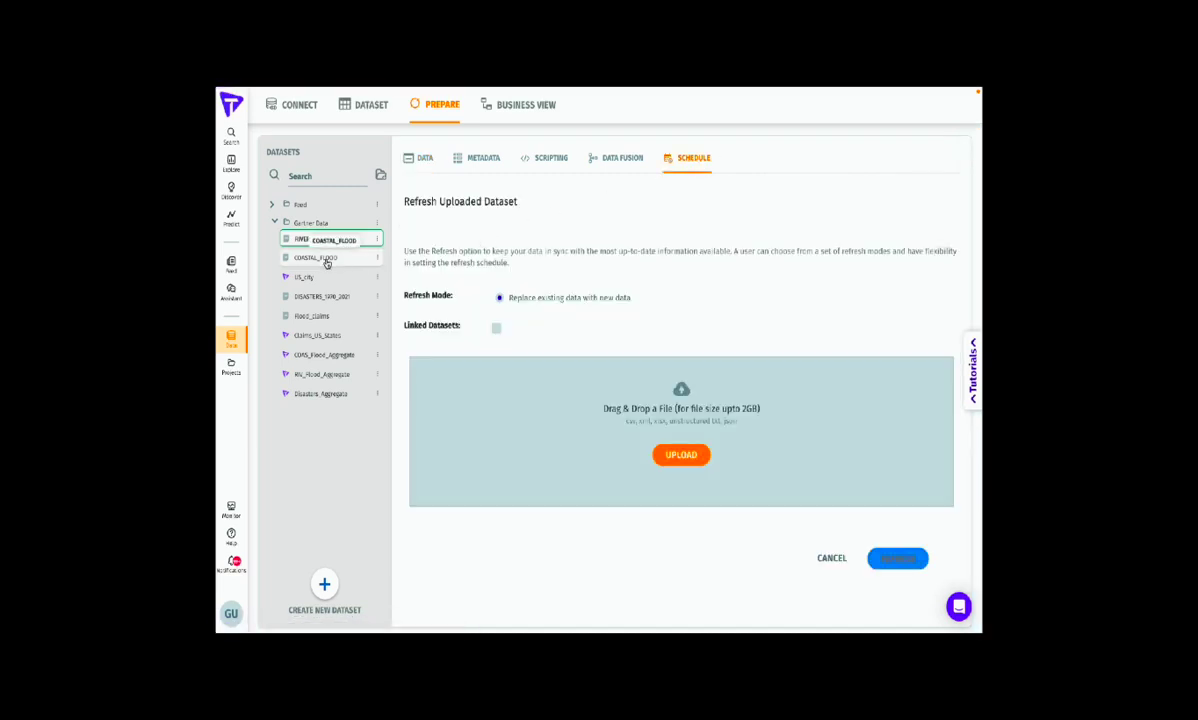
{"action": "left_click", "coordinate": [327, 260]}
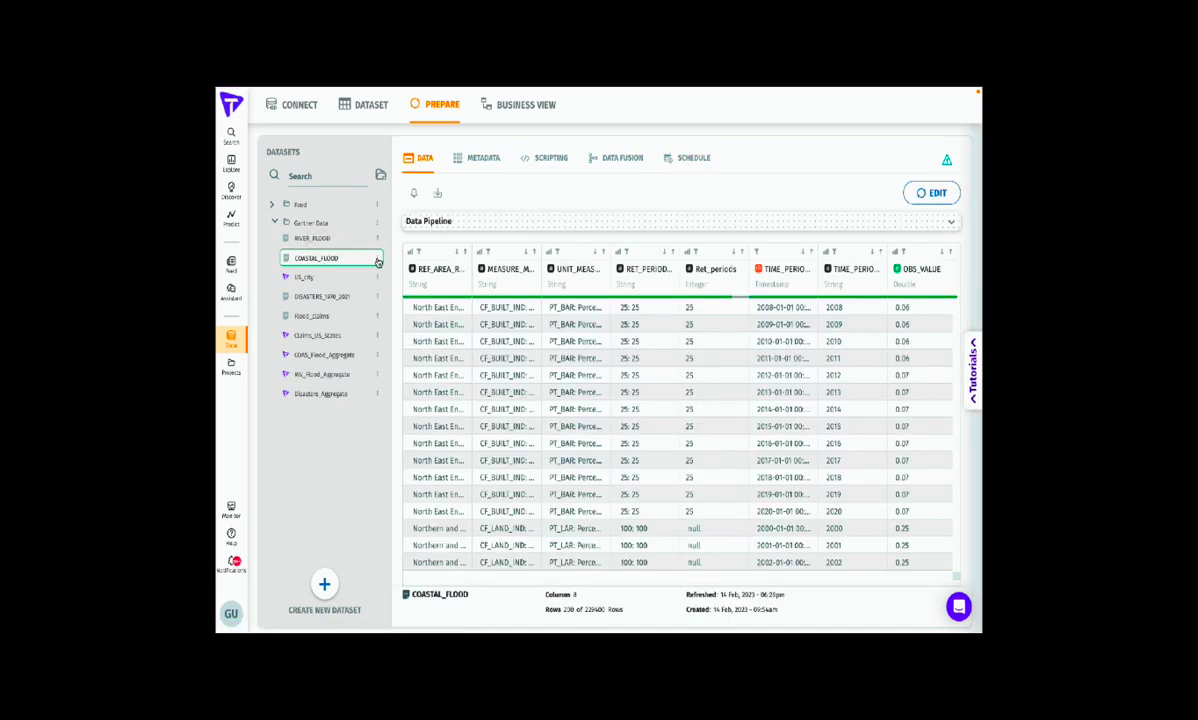
{"action": "left_click", "coordinate": [377, 259]}
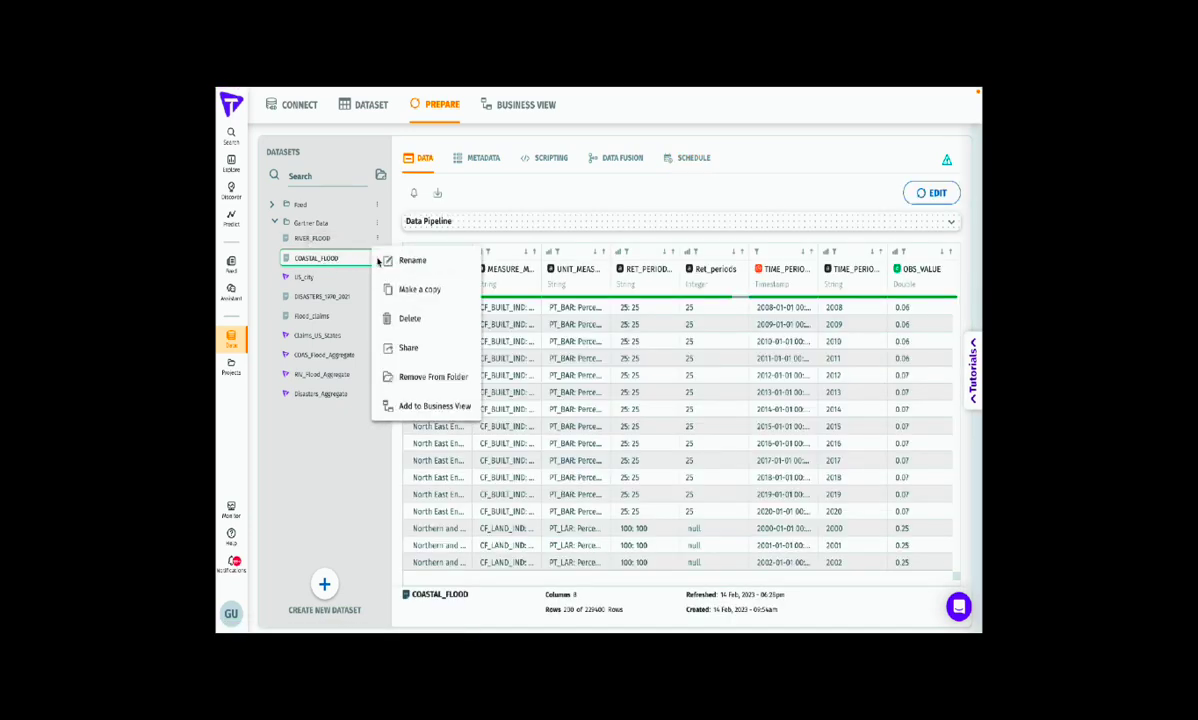
Step: View the US_Disasters business view and open the US Disasters Vizpad
{"action": "left_click", "coordinate": [508, 110]}
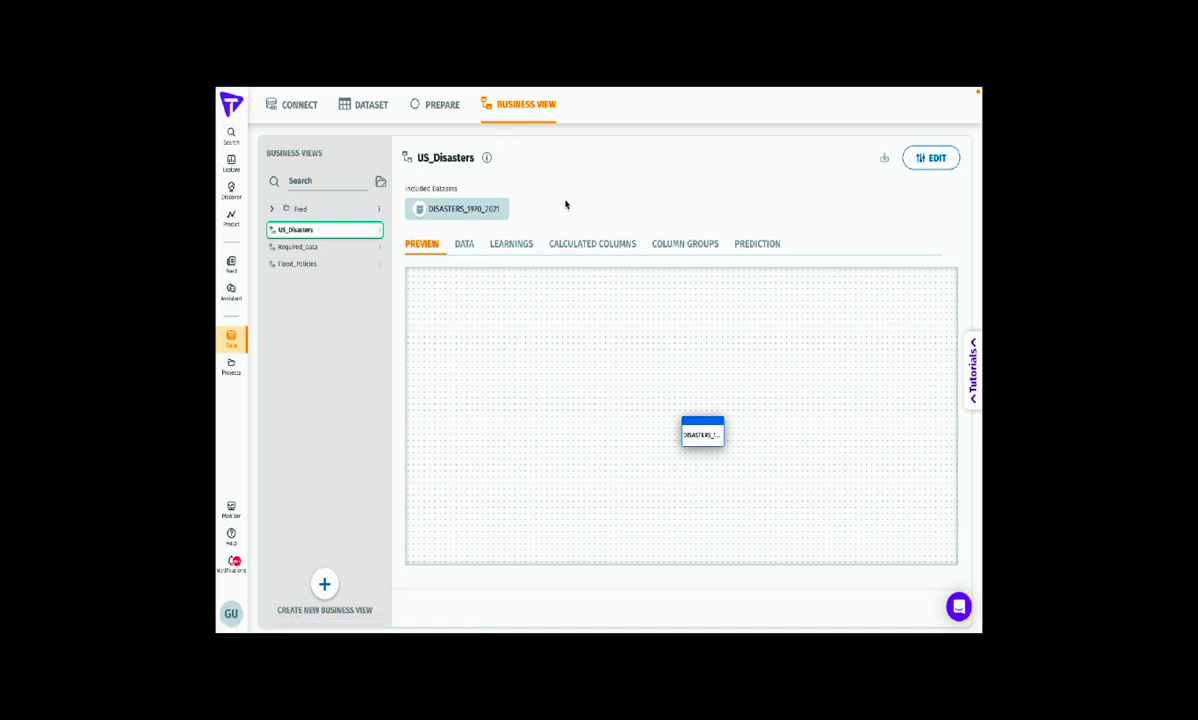
{"action": "left_click", "coordinate": [231, 164]}
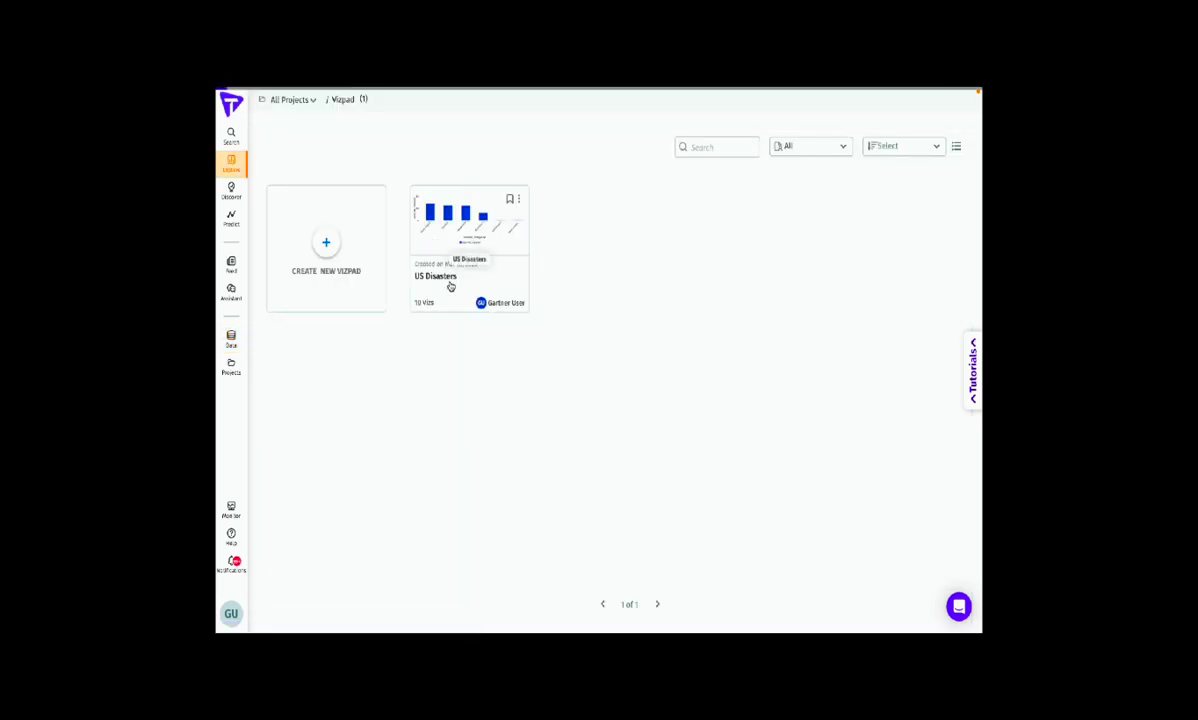
{"action": "left_click", "coordinate": [449, 286]}
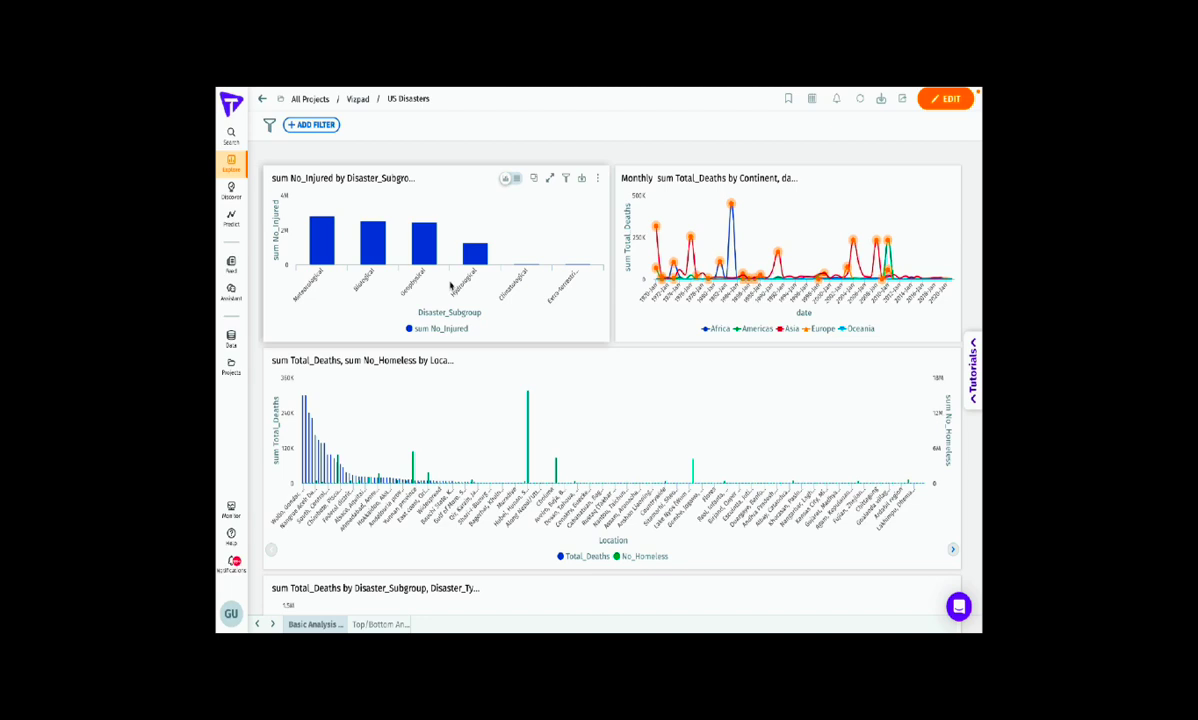
Step: Inspect the anomaly insight at Africa's highest peak in the monthly Total_Deaths by Continent chart
{"action": "mouse_move", "coordinate": [733, 205]}
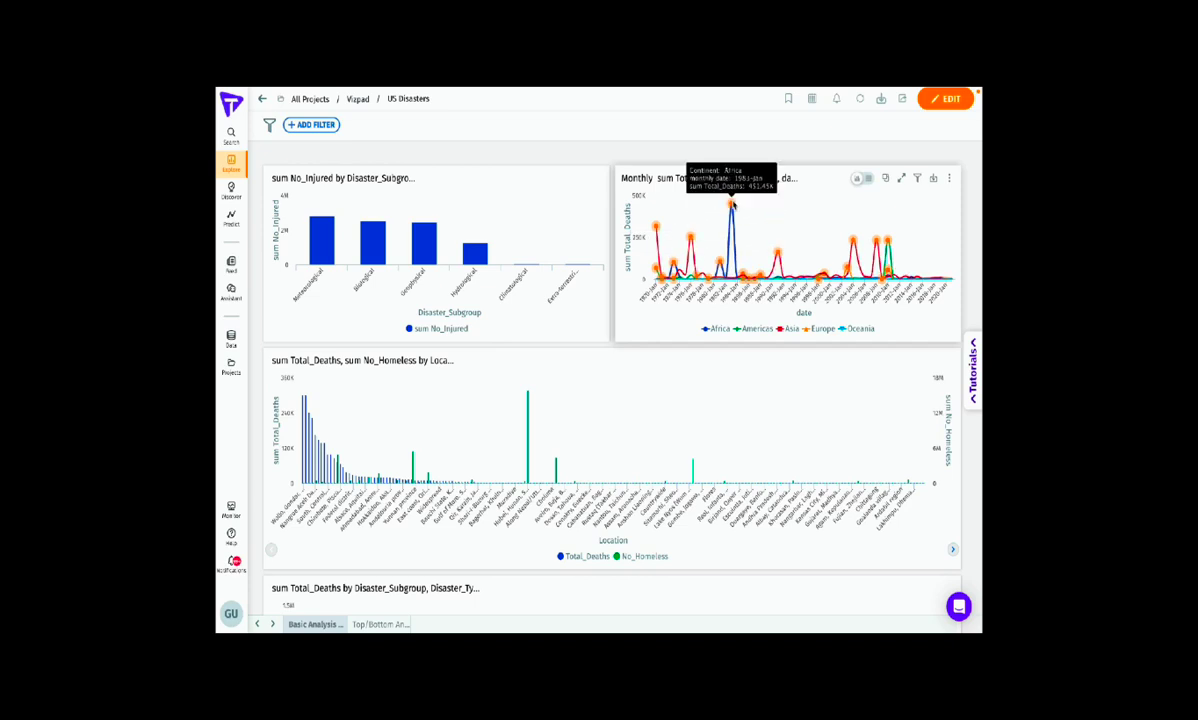
{"action": "left_click", "coordinate": [731, 205]}
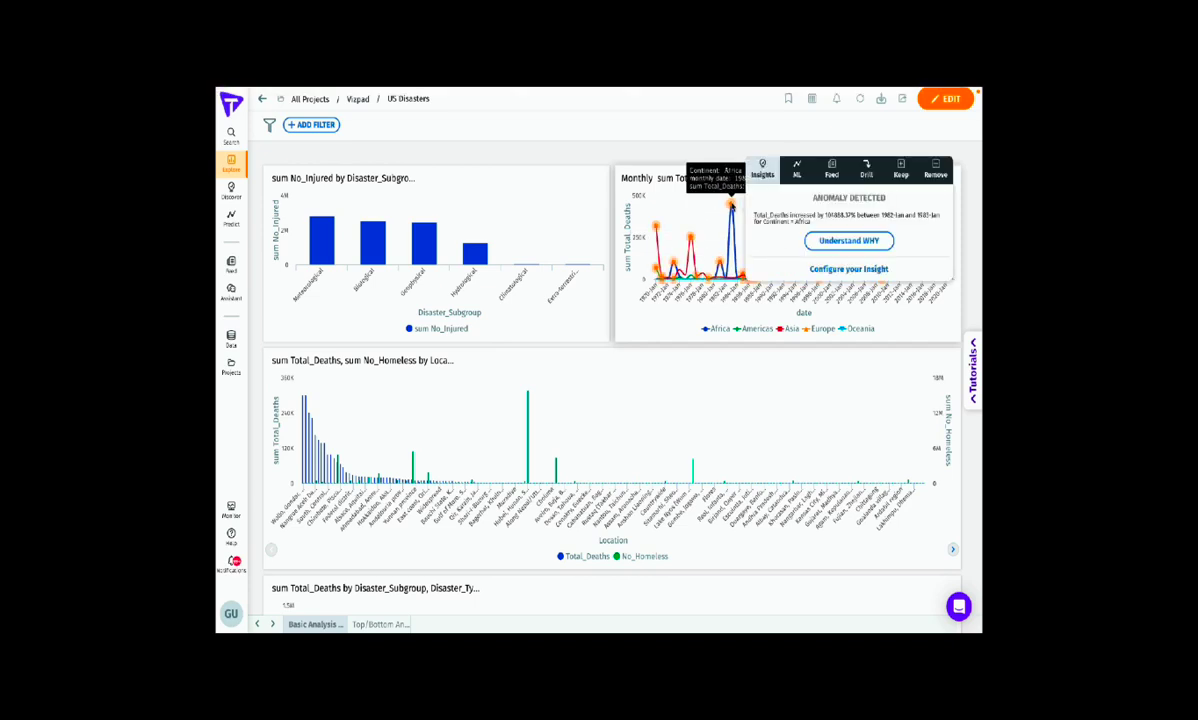
{"action": "left_click", "coordinate": [651, 148]}
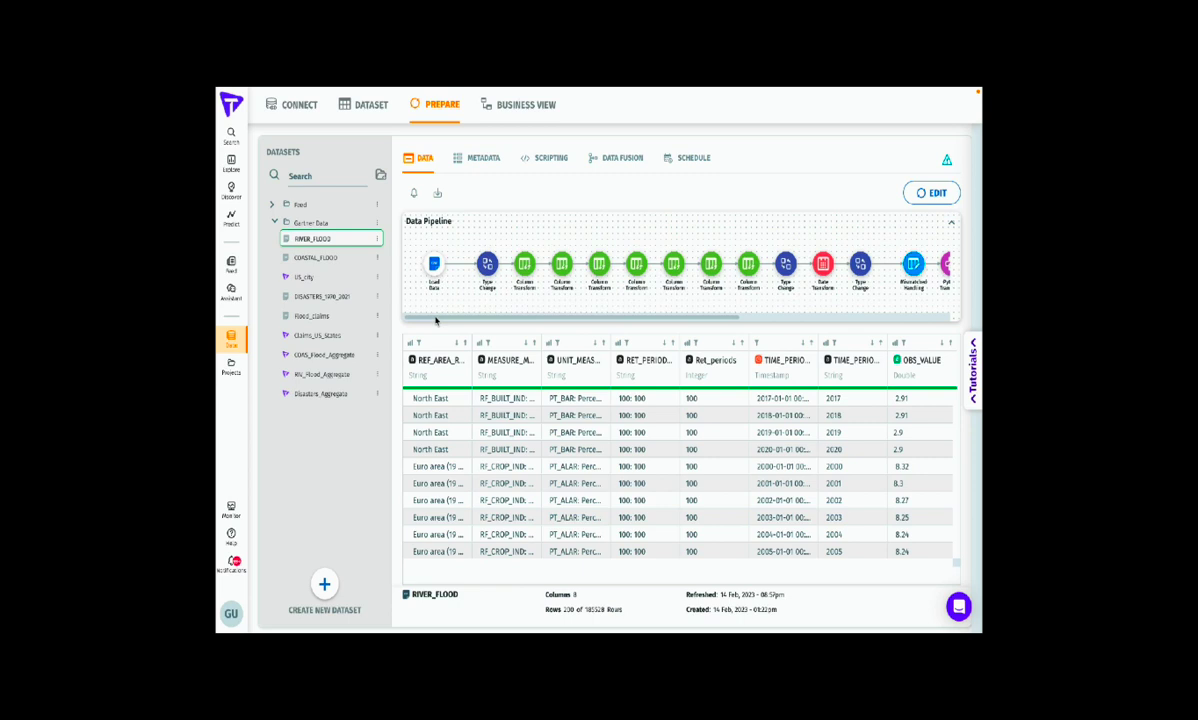
Step: Open RIVER_FLOOD for editing and examine the RET_PERIOD_Return_periods column's transforms and the options for adding a pipeline operation
{"action": "left_click_drag", "start_coordinate": [436, 320], "coordinate": [490, 321]}
{"action": "left_click", "coordinate": [935, 191]}
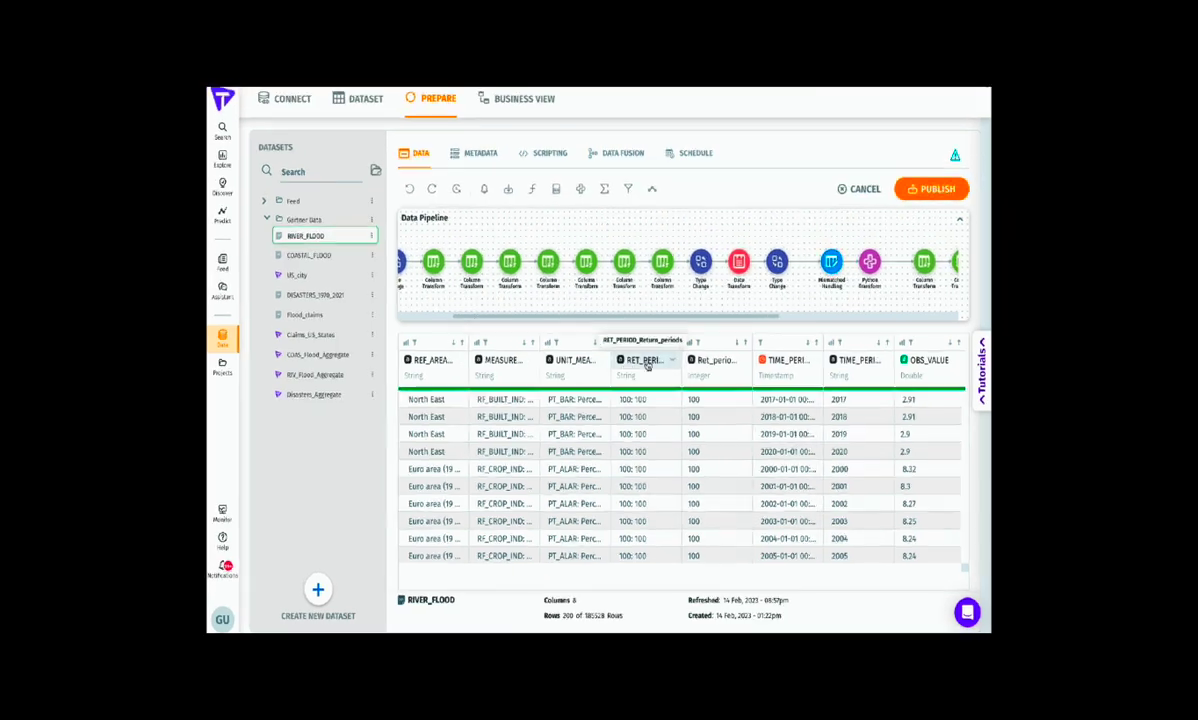
{"action": "left_click", "coordinate": [672, 361]}
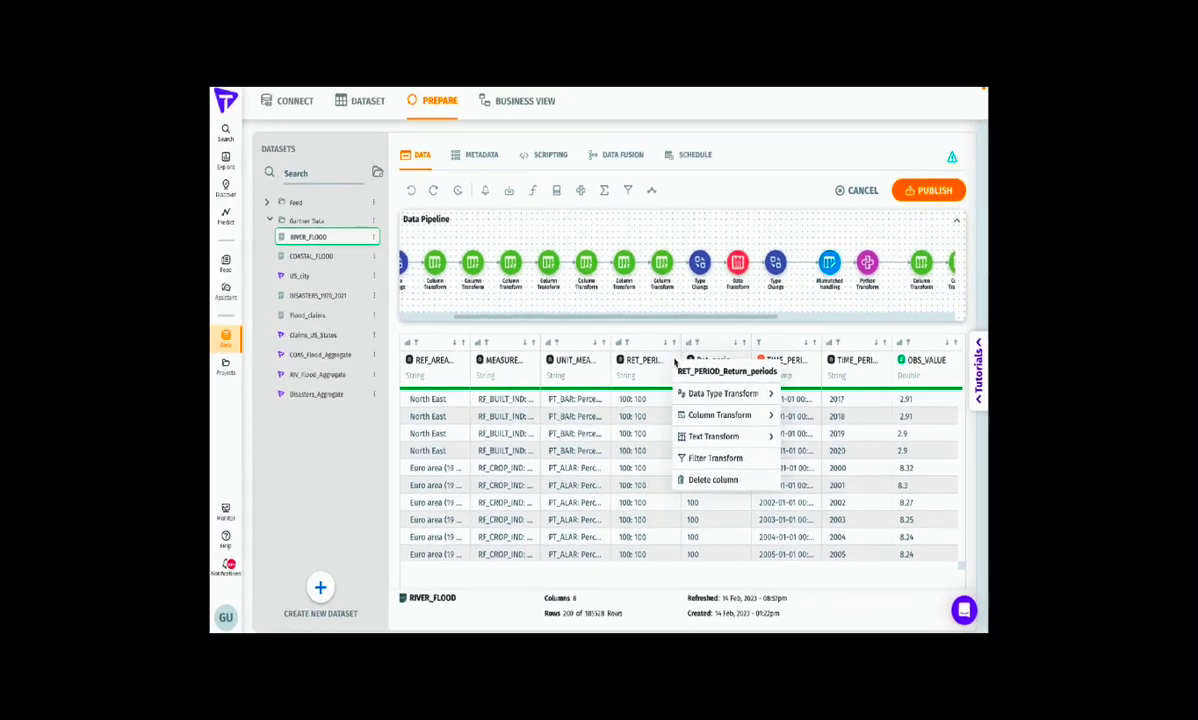
{"action": "left_click_drag", "start_coordinate": [647, 319], "coordinate": [836, 320]}
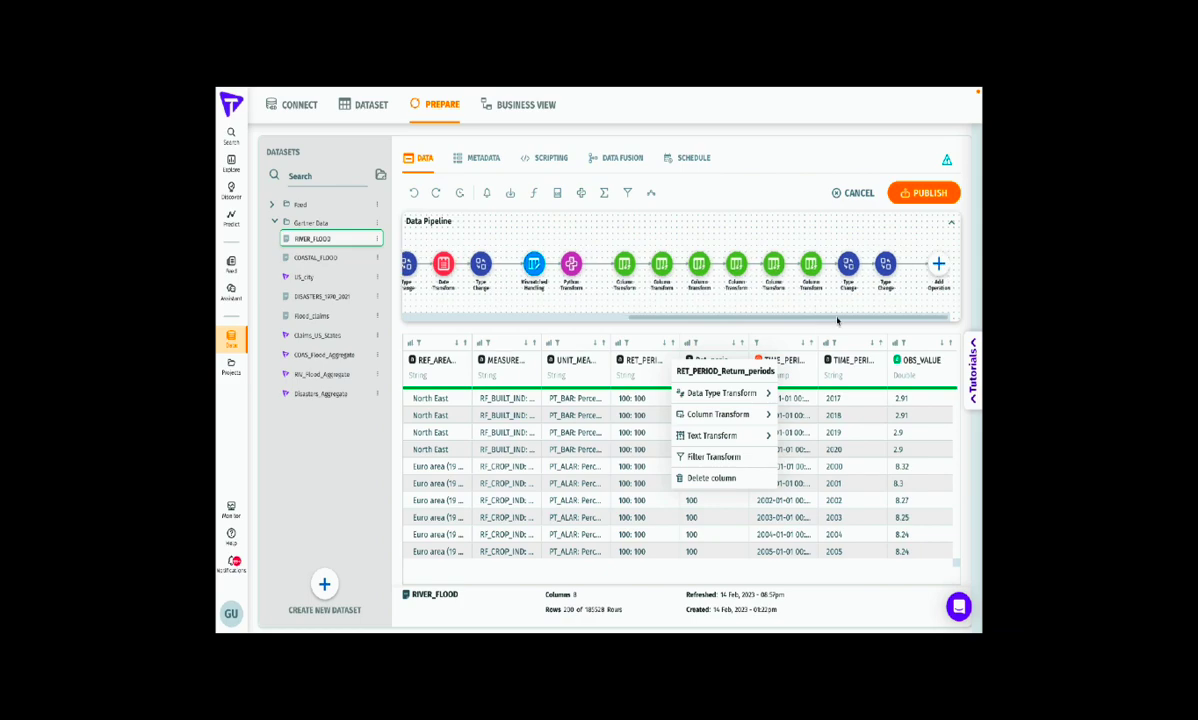
{"action": "left_click", "coordinate": [660, 184]}
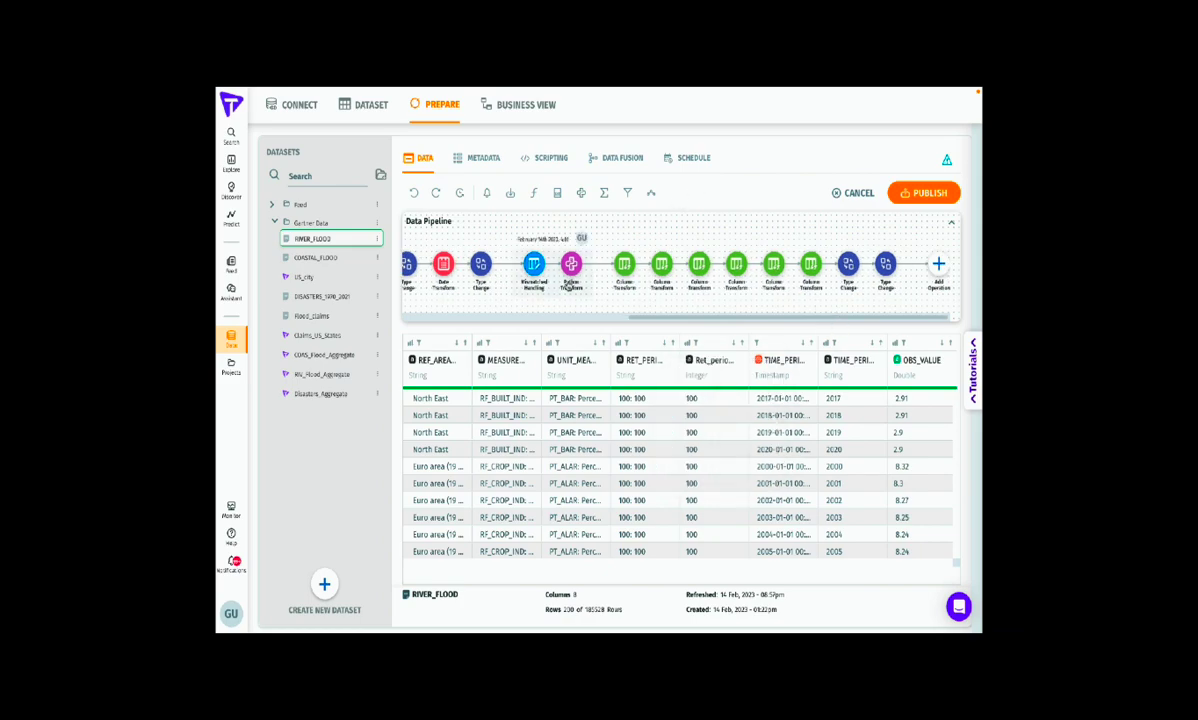
{"action": "left_click", "coordinate": [938, 264]}
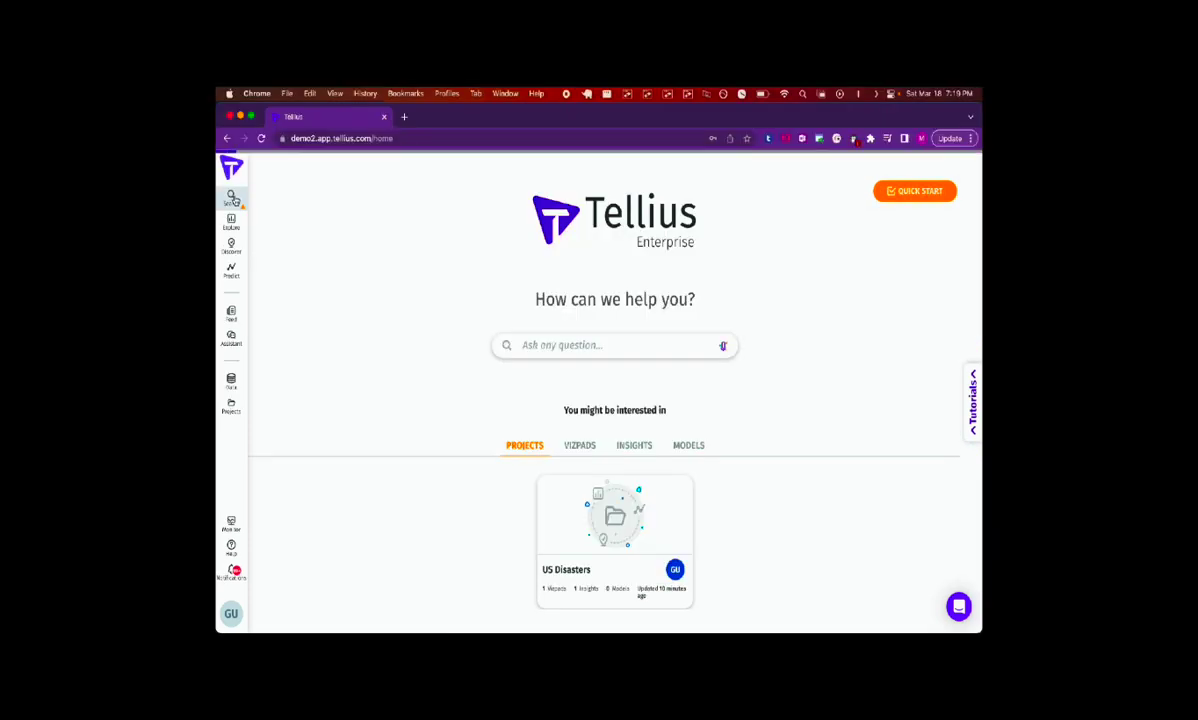
Step: Search the US_Disasters business view for "show me affected polulation by dister type"
{"action": "left_click", "coordinate": [232, 198]}
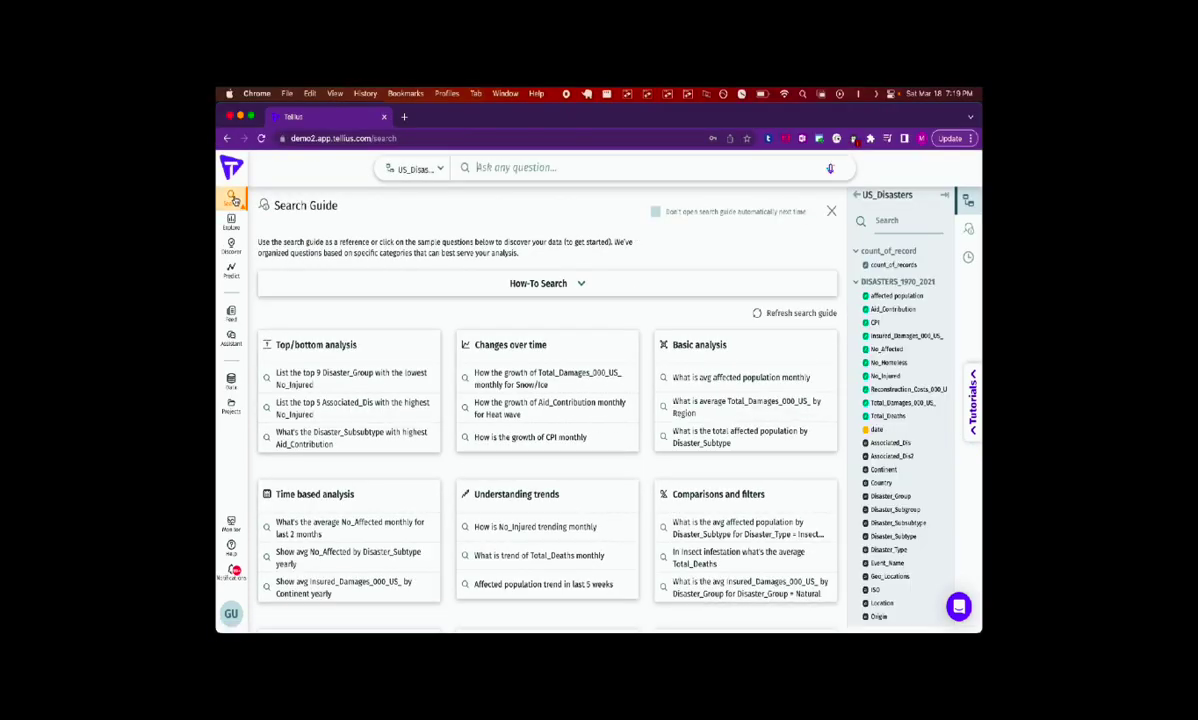
{"action": "left_click", "coordinate": [425, 170]}
{"action": "type", "text": "show me "}
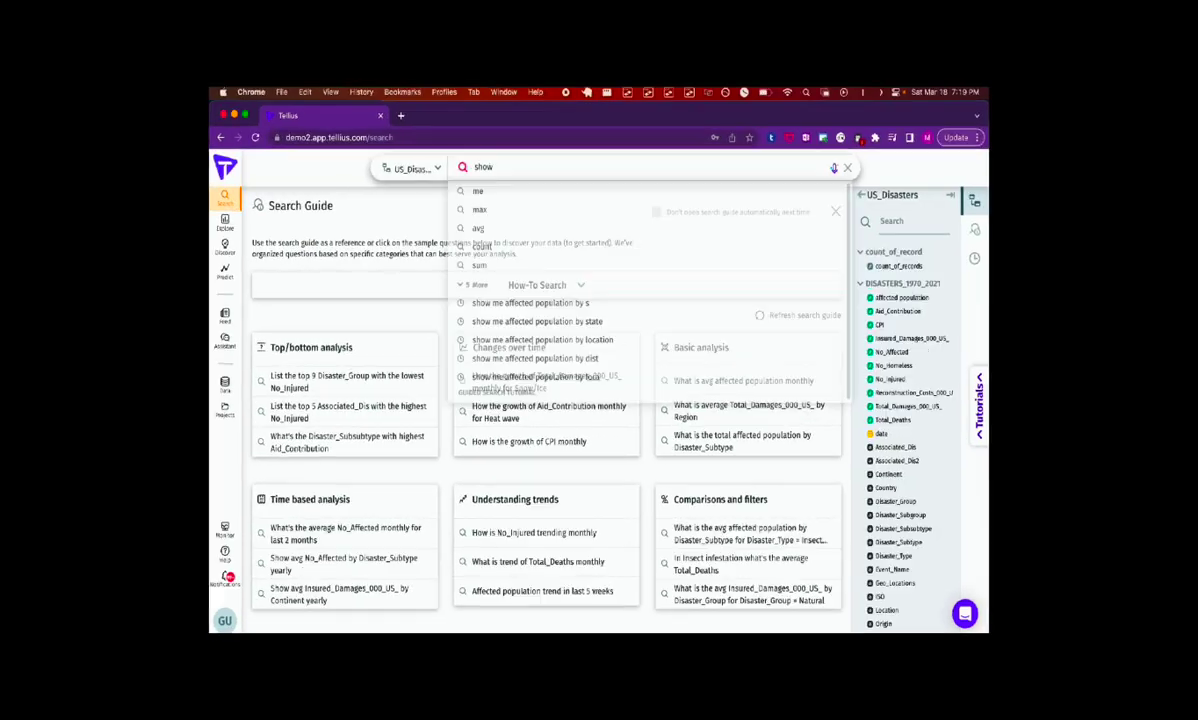
{"action": "type", "text": "affec"}
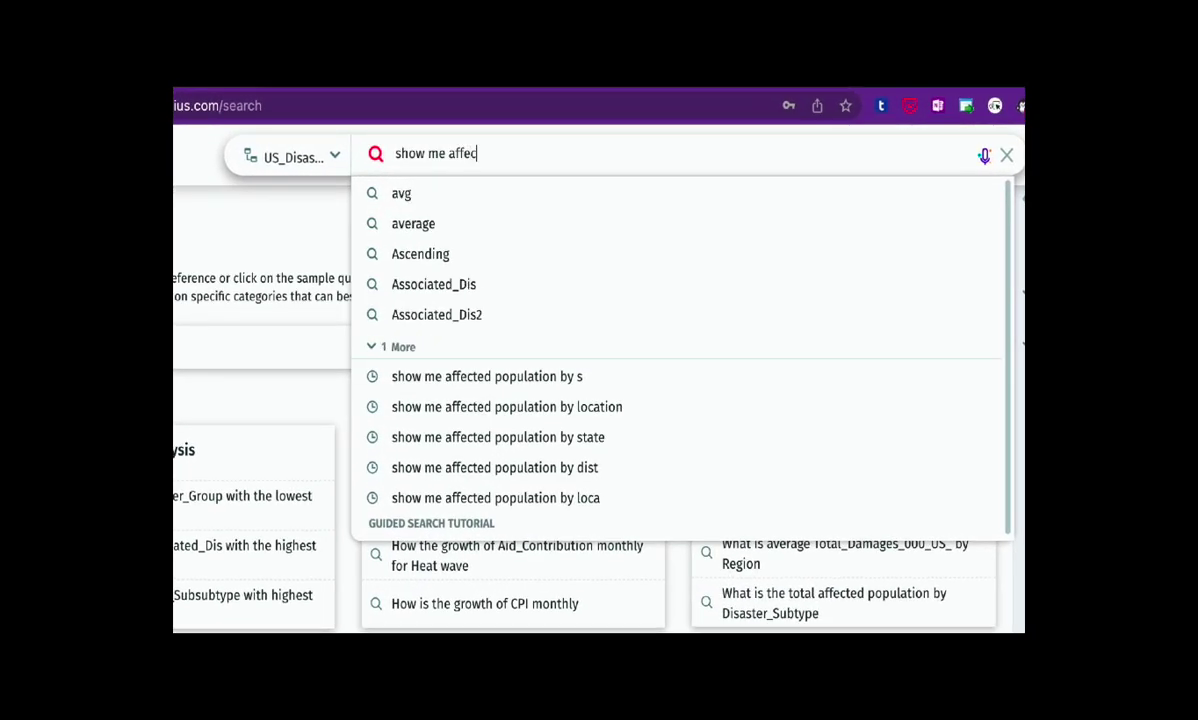
{"action": "type", "text": "ted polulation "}
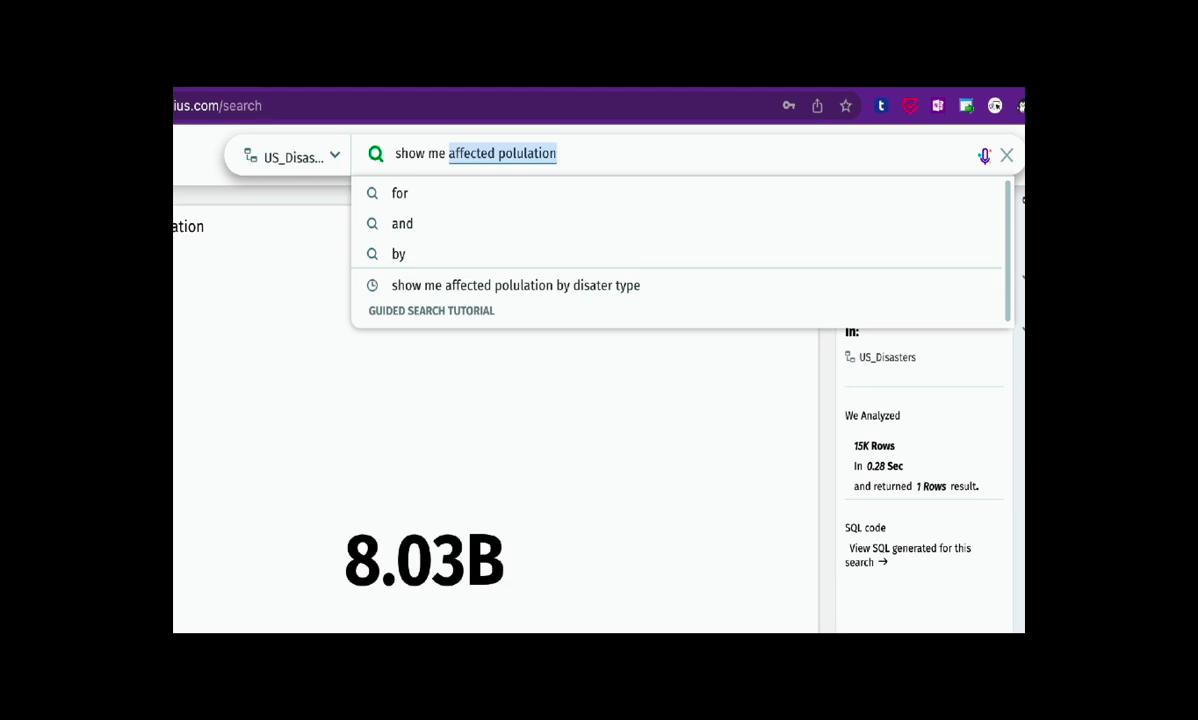
{"action": "type", "text": "by dist"}
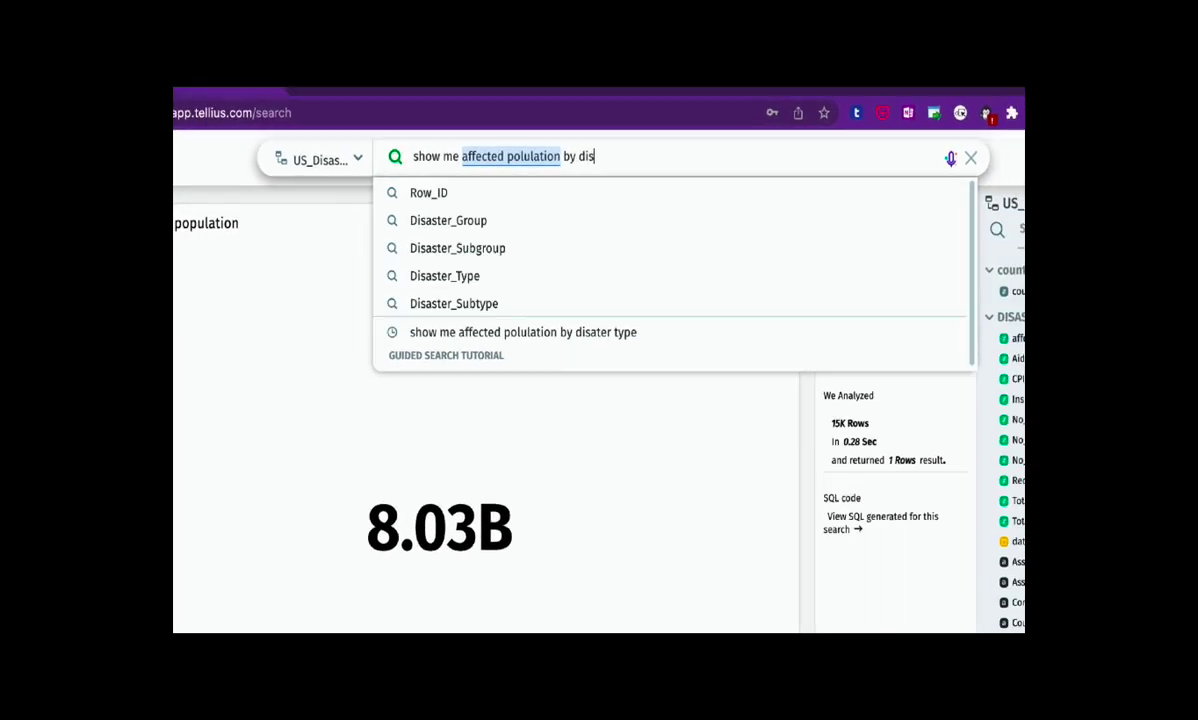
{"action": "type", "text": "er type"}
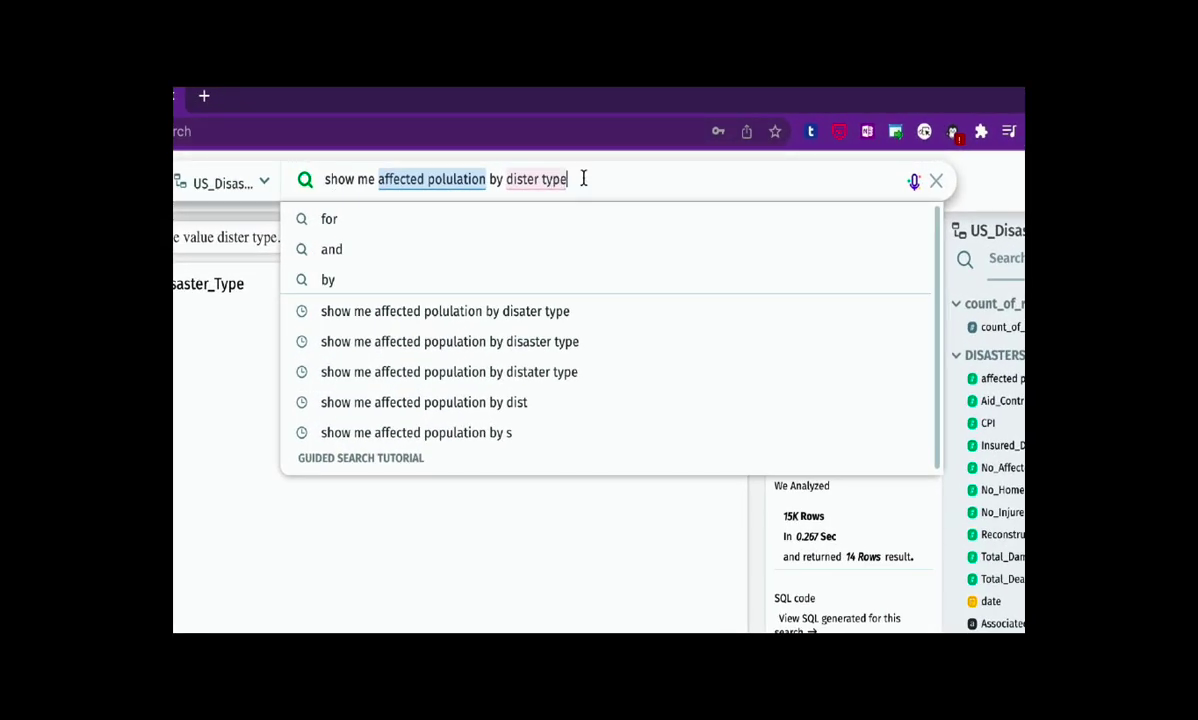
{"action": "left_click", "coordinate": [1015, 192]}
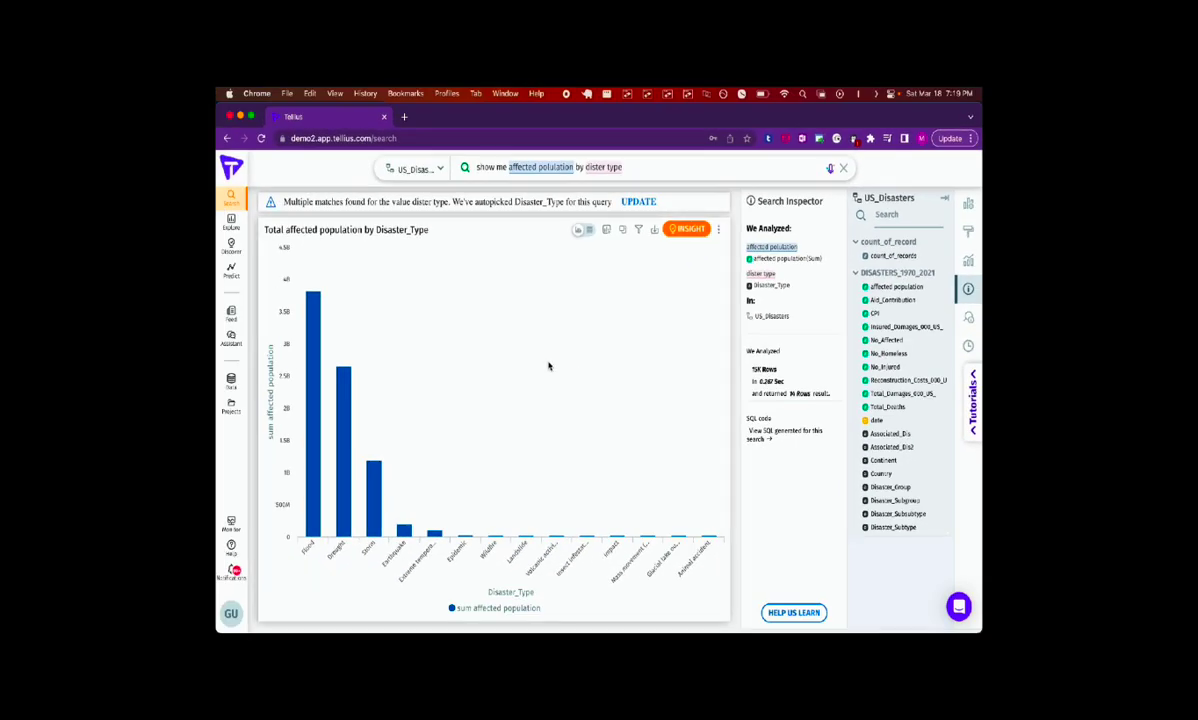
Step: Switch the affected population chart to Waterfall and back to Bar
{"action": "left_click", "coordinate": [622, 229]}
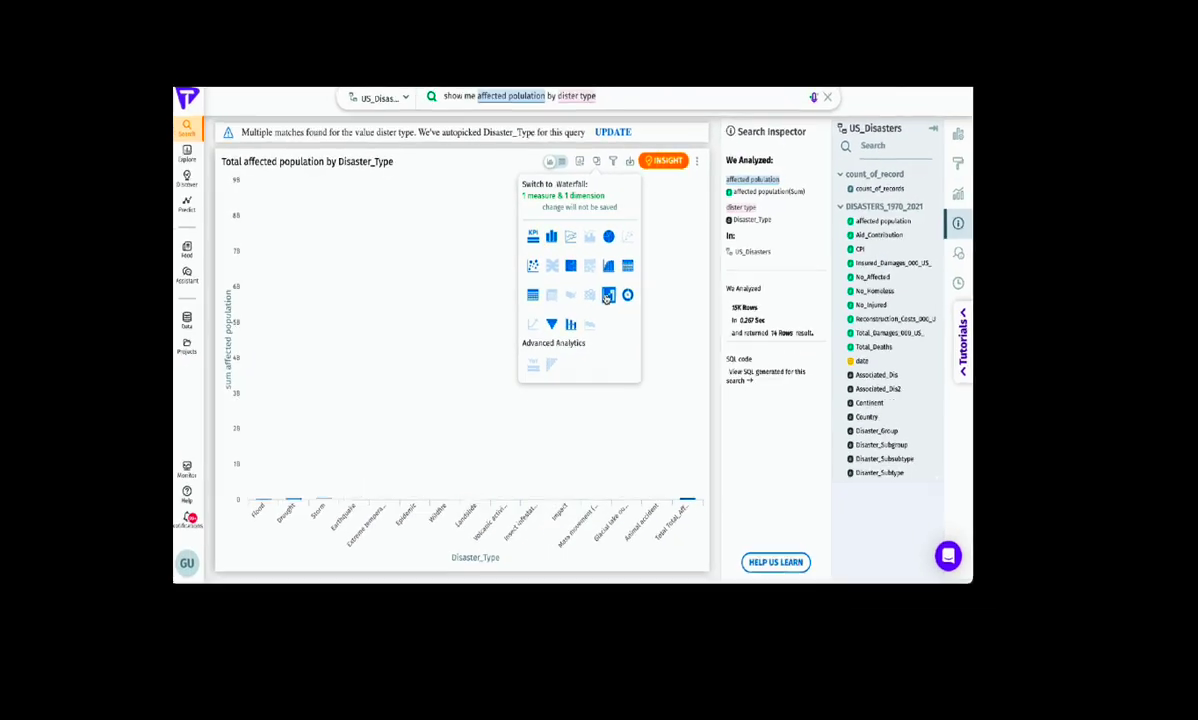
{"action": "left_click", "coordinate": [607, 297]}
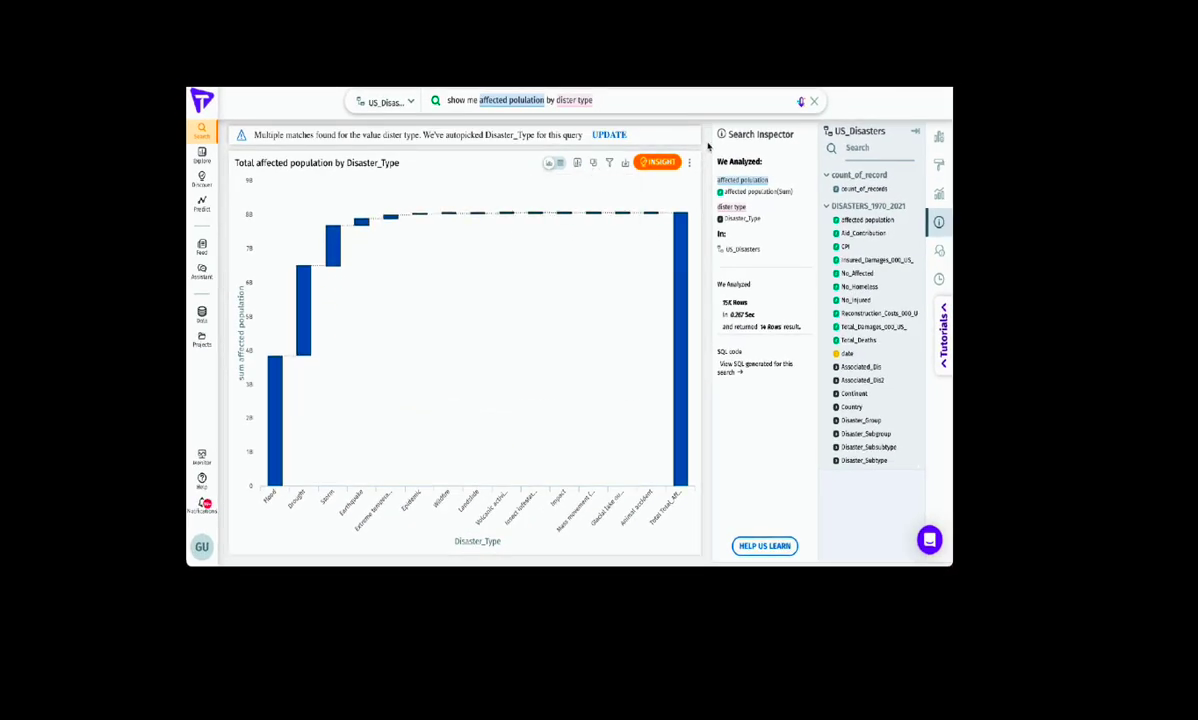
{"action": "left_click", "coordinate": [550, 162]}
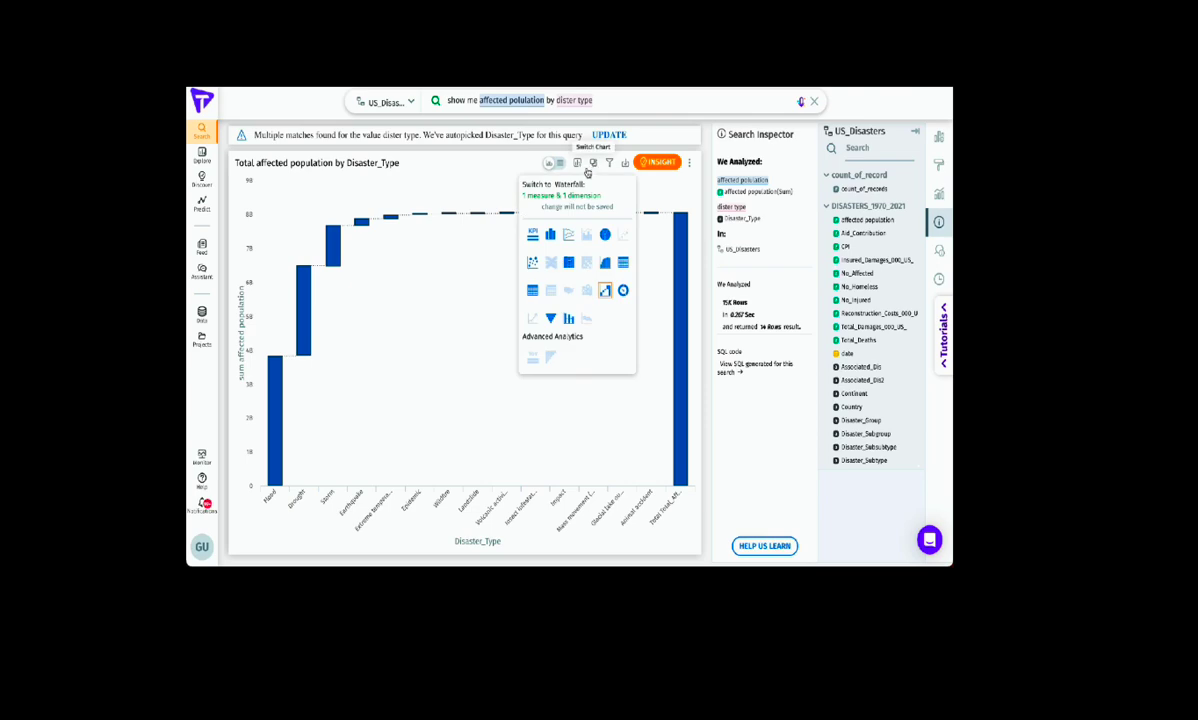
{"action": "left_click", "coordinate": [550, 234]}
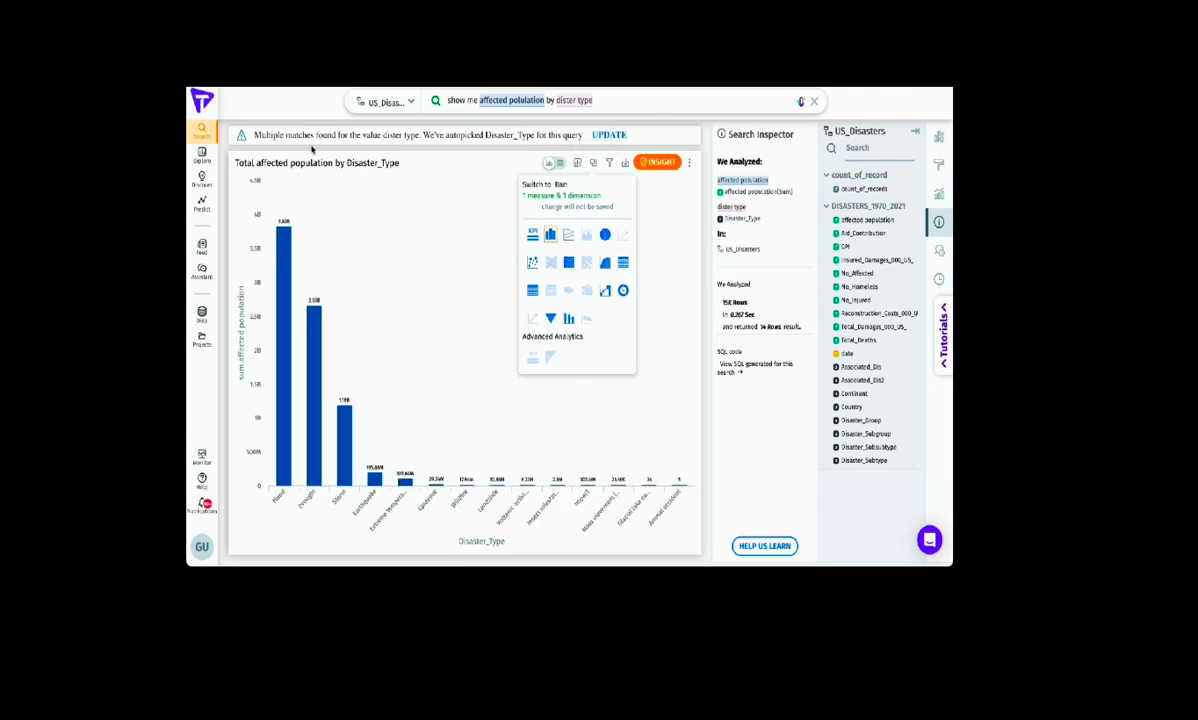
Step: Drill down into the Flood bar by the Region column
{"action": "mouse_move", "coordinate": [283, 240]}
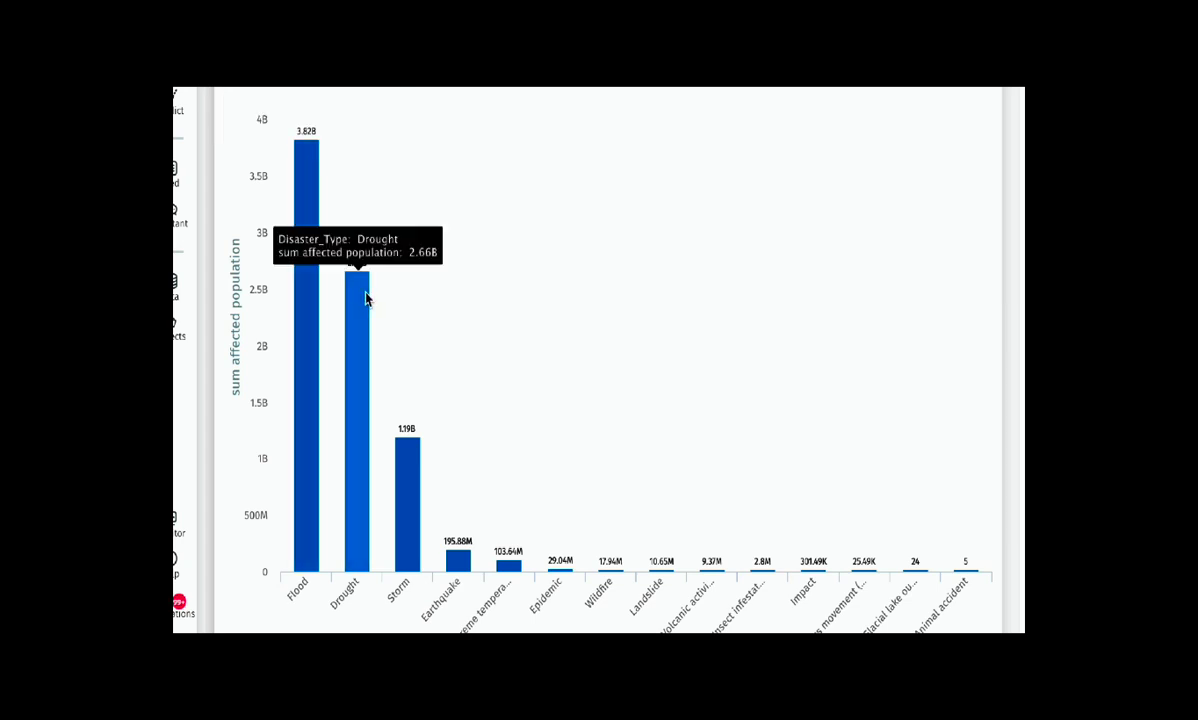
{"action": "left_click", "coordinate": [316, 193]}
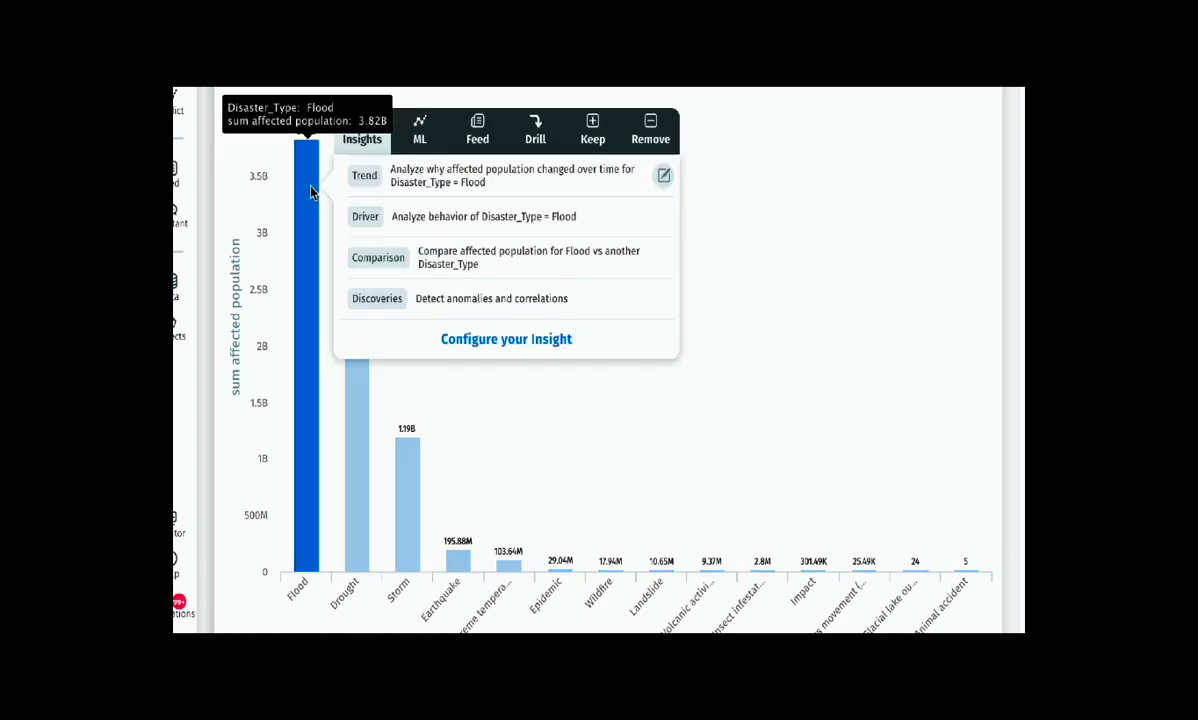
{"action": "left_click", "coordinate": [527, 137]}
{"action": "scroll", "coordinate": [449, 344], "scroll_direction": "down", "scroll_amount": 3}
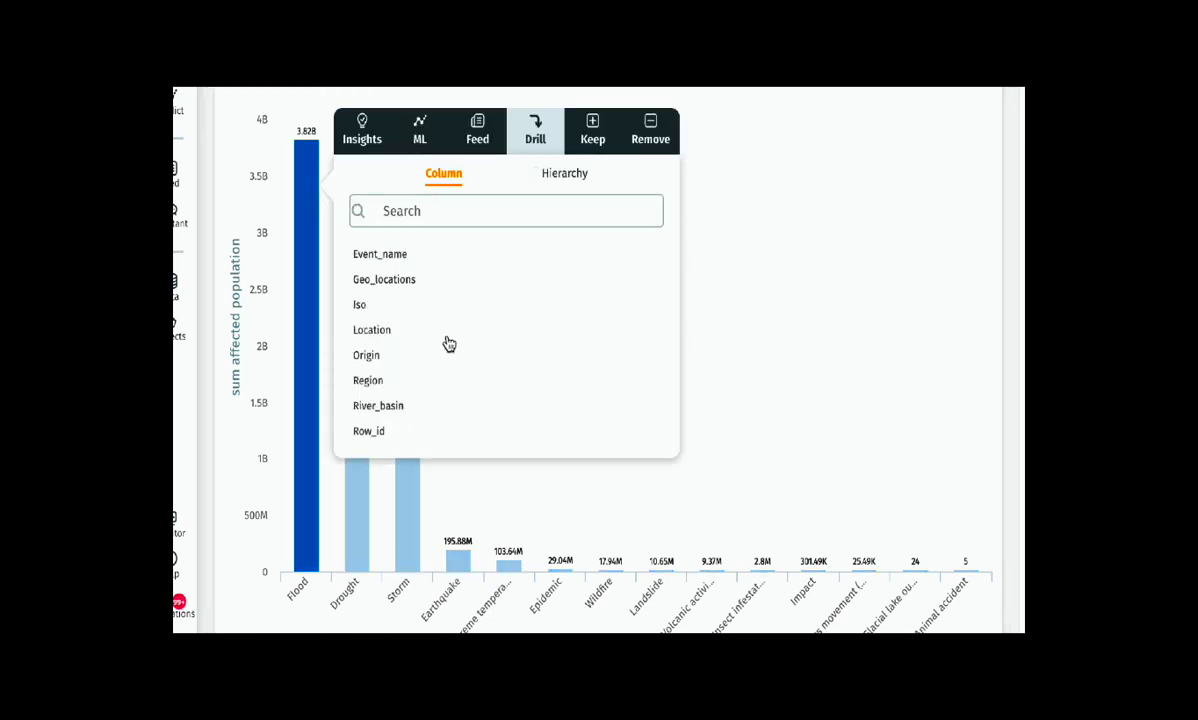
{"action": "left_click", "coordinate": [385, 381]}
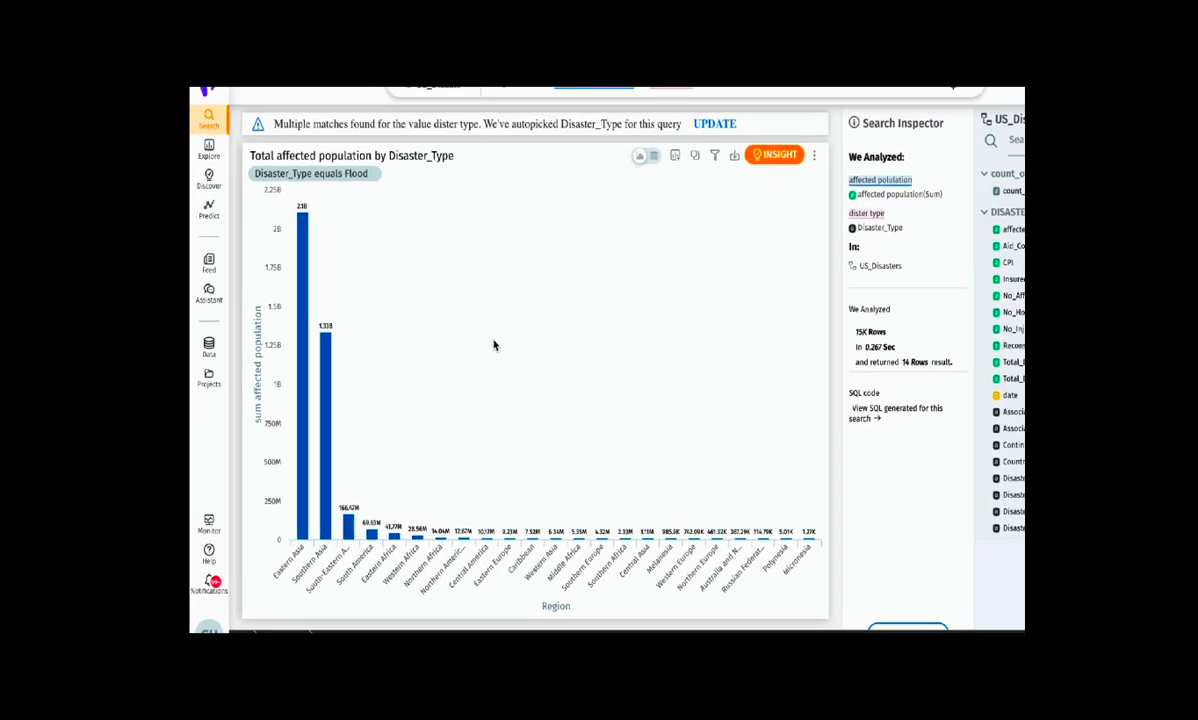
Step: Download the flood-by-region chart as a PowerPoint file and open it in PowerPoint
{"action": "left_click", "coordinate": [734, 155]}
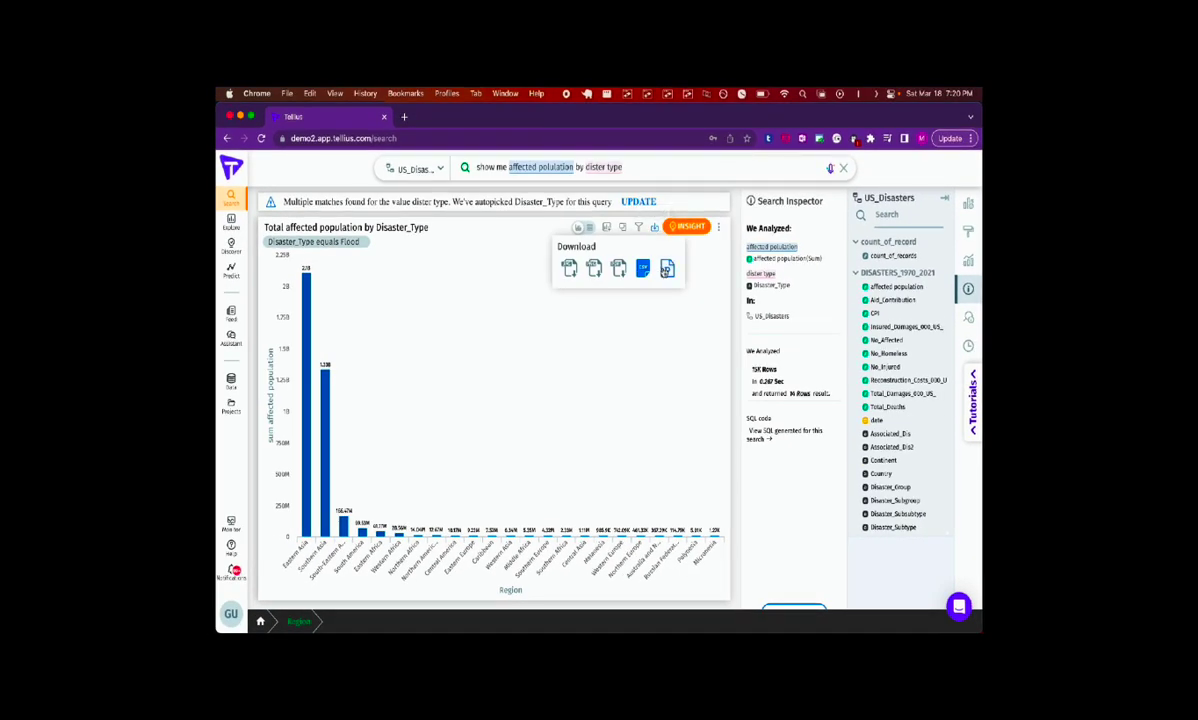
{"action": "left_click", "coordinate": [667, 268]}
{"action": "left_click", "coordinate": [291, 617]}
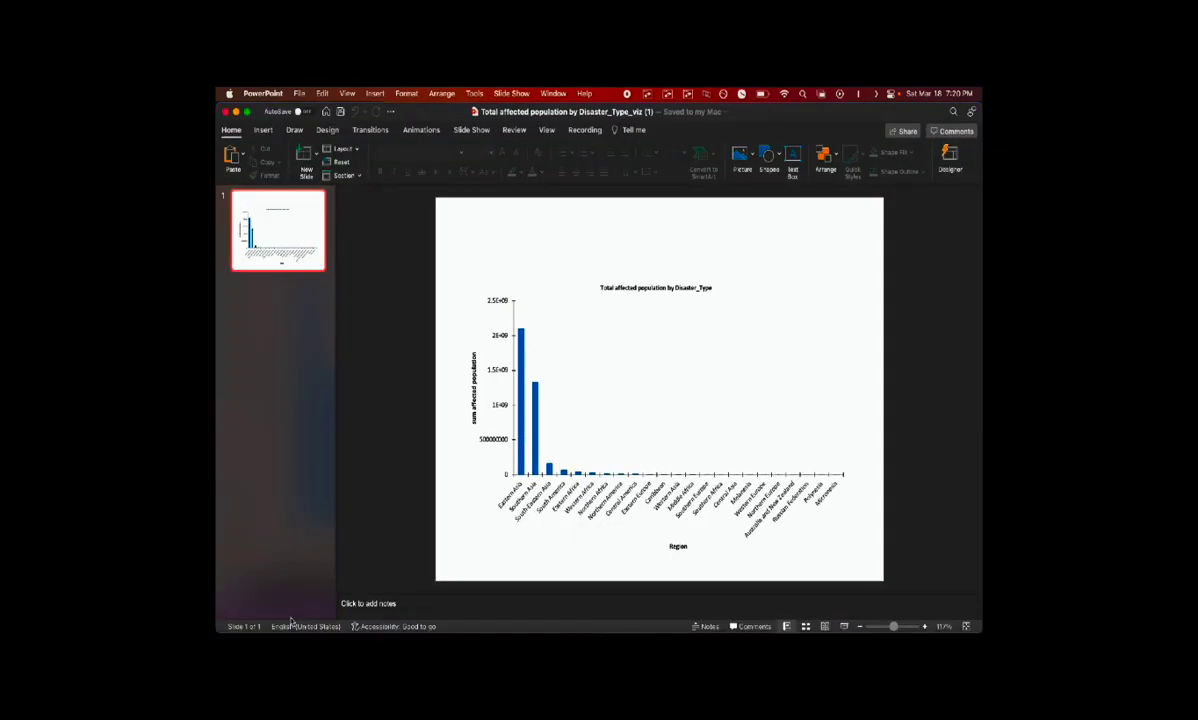
Step: Apply the grey gradient chart style to the slide's affected population chart and close the presentation
{"action": "left_click", "coordinate": [572, 369]}
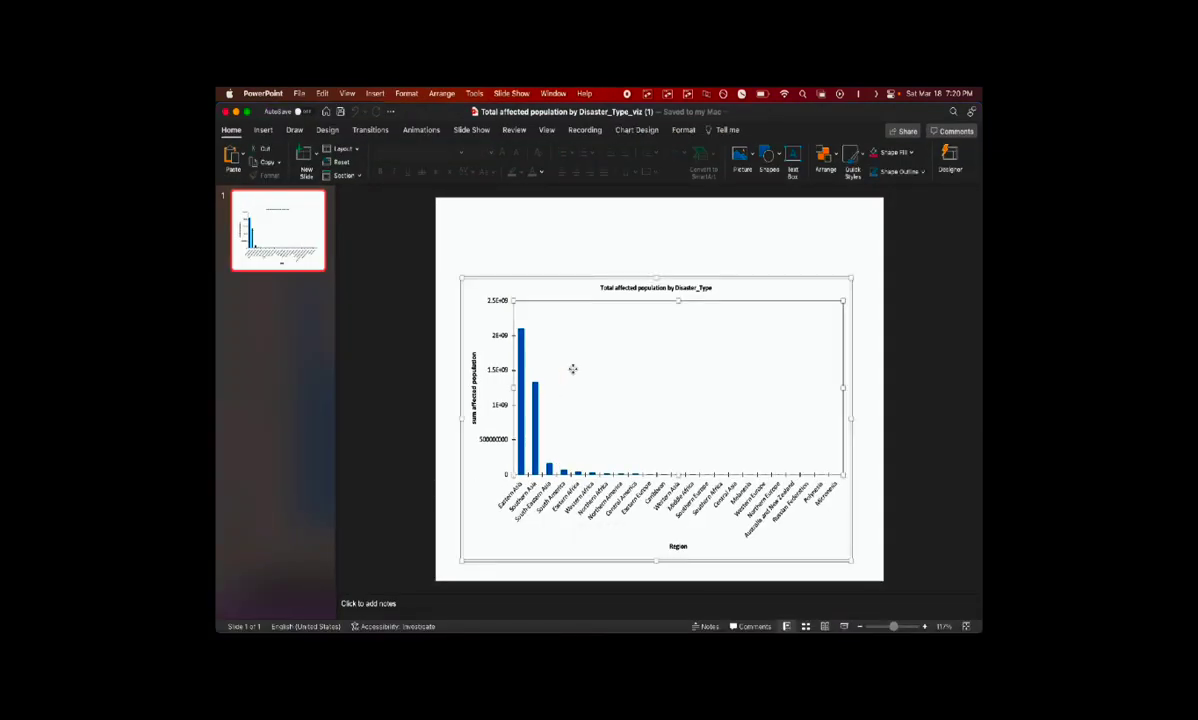
{"action": "left_click", "coordinate": [628, 130]}
{"action": "left_click", "coordinate": [566, 163]}
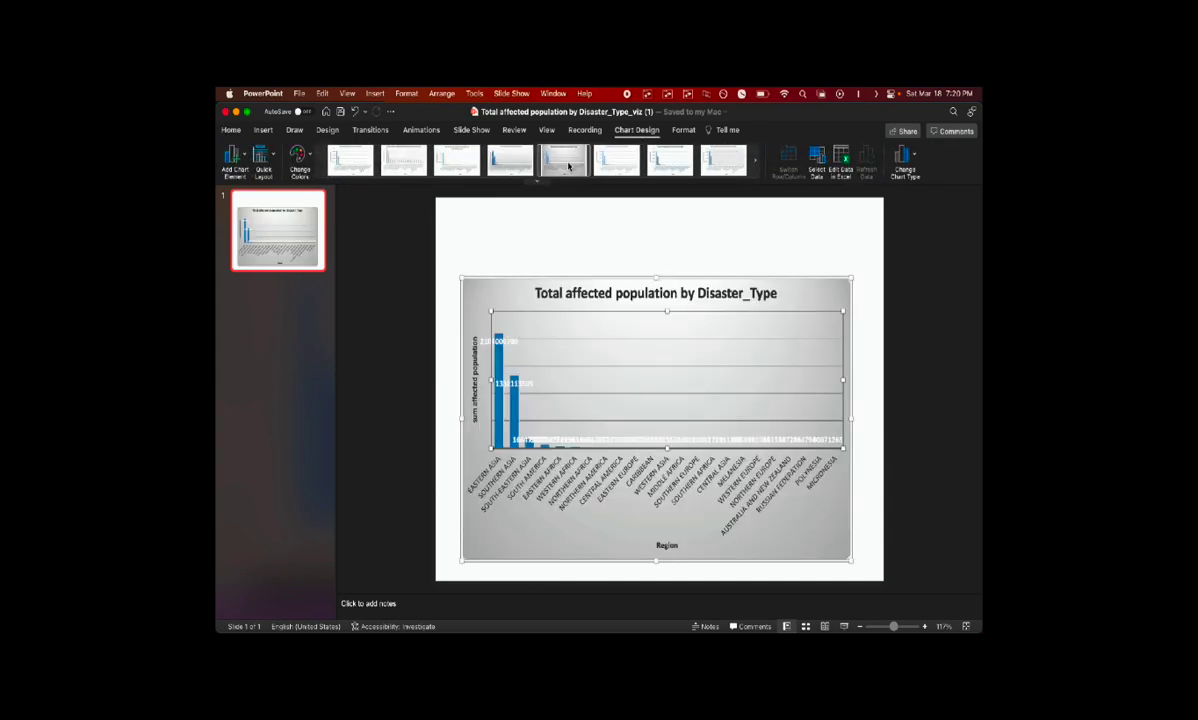
{"action": "left_click", "coordinate": [514, 242]}
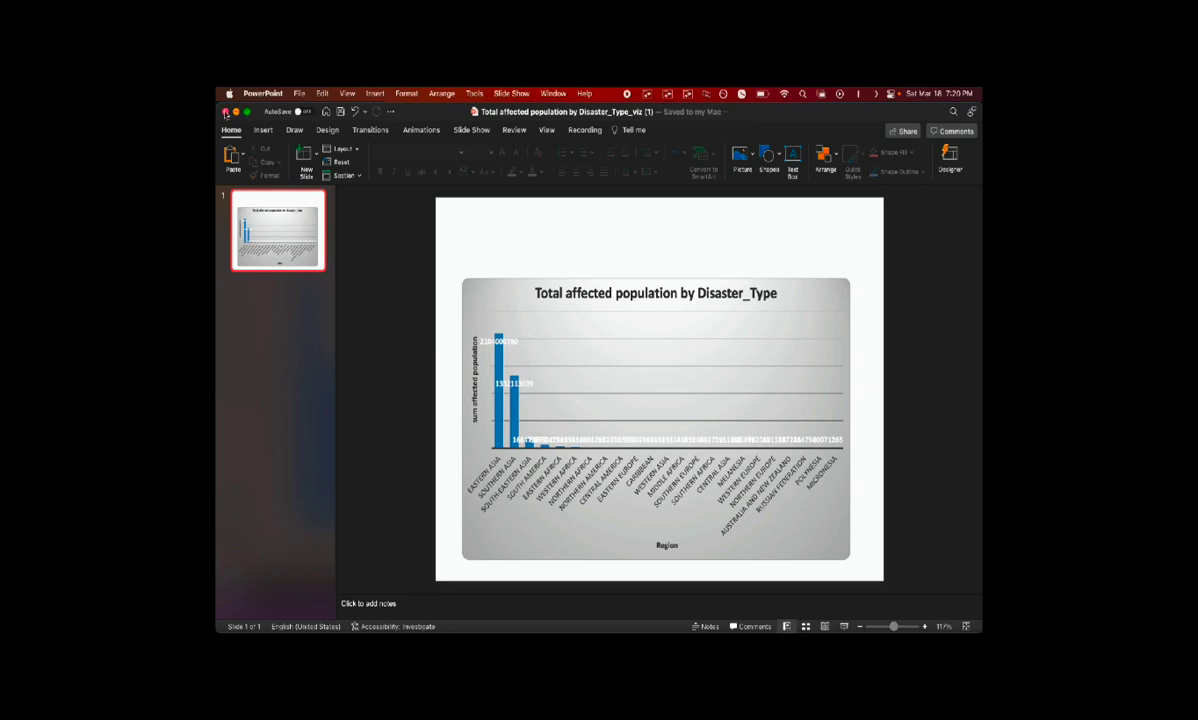
{"action": "left_click", "coordinate": [226, 111]}
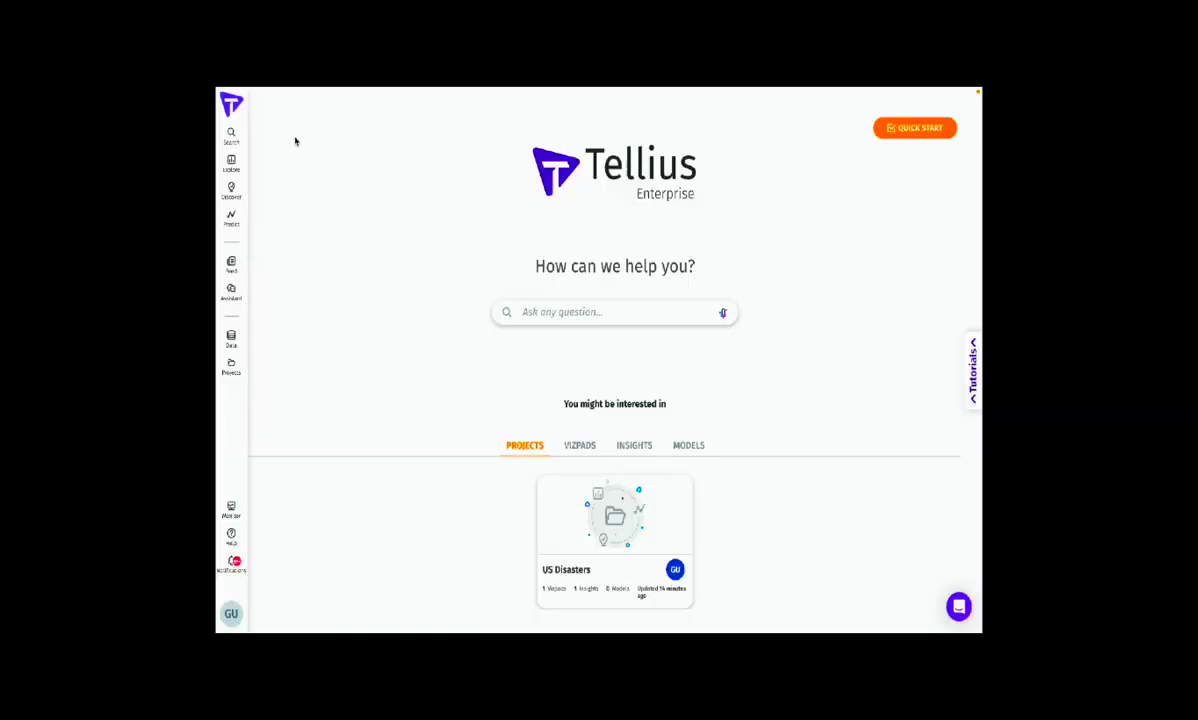
Step: Search the Required_Data business view for coastal area exposure and river area exposure by month
{"action": "left_click", "coordinate": [231, 135]}
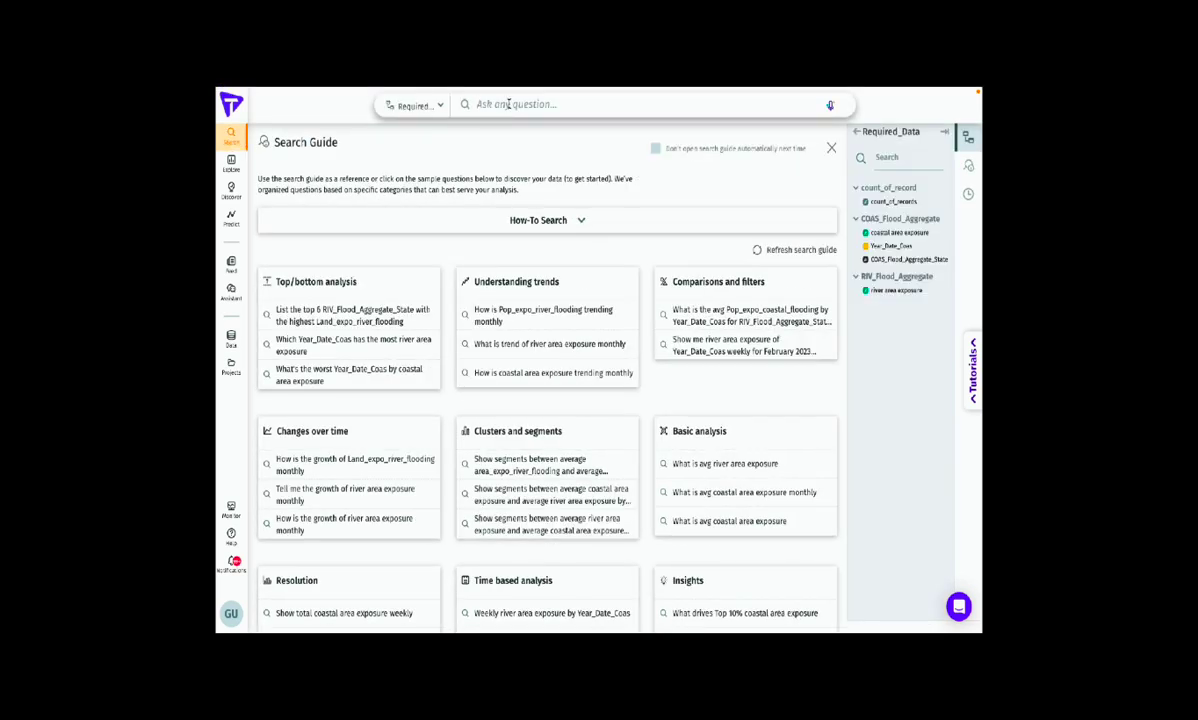
{"action": "type", "text": "sho wme "}
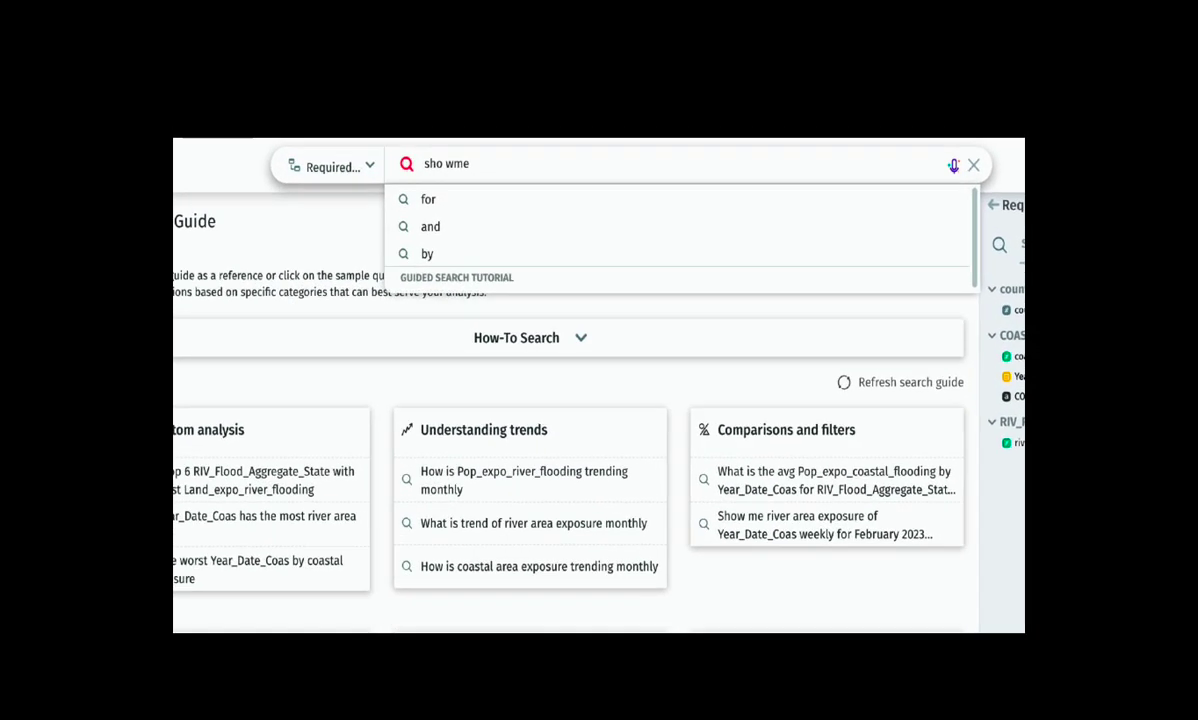
{"action": "type", "text": "coastal"}
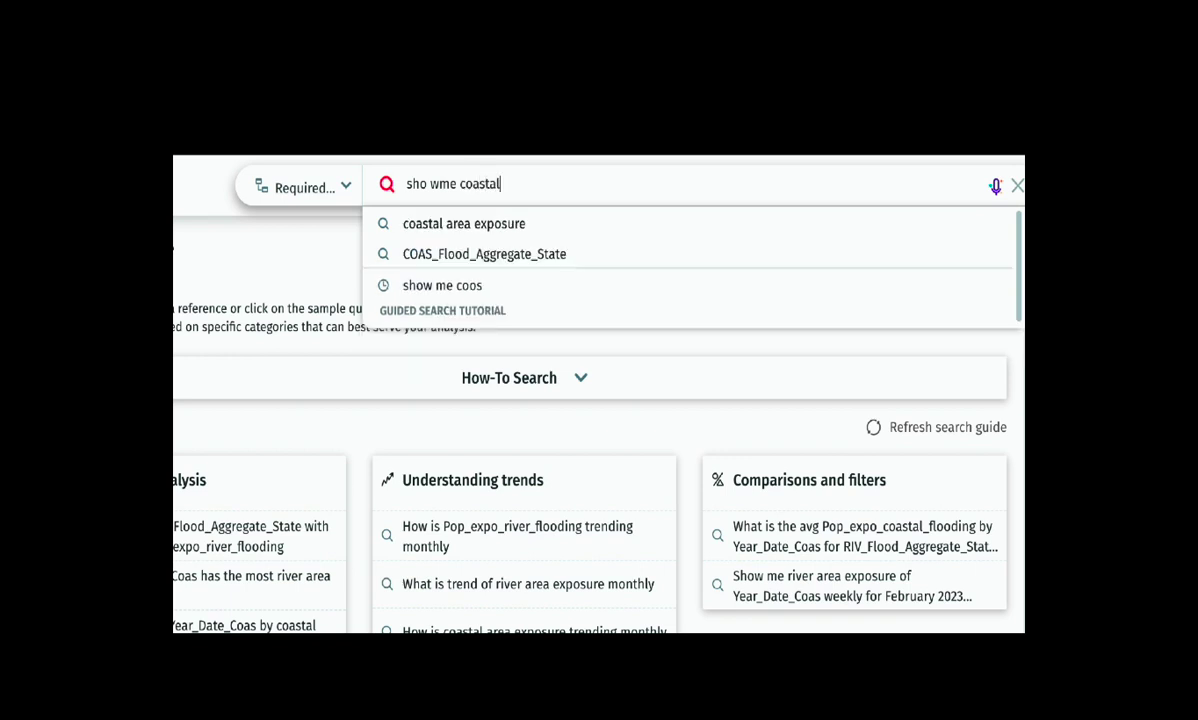
{"action": "type", "text": " area exposure "}
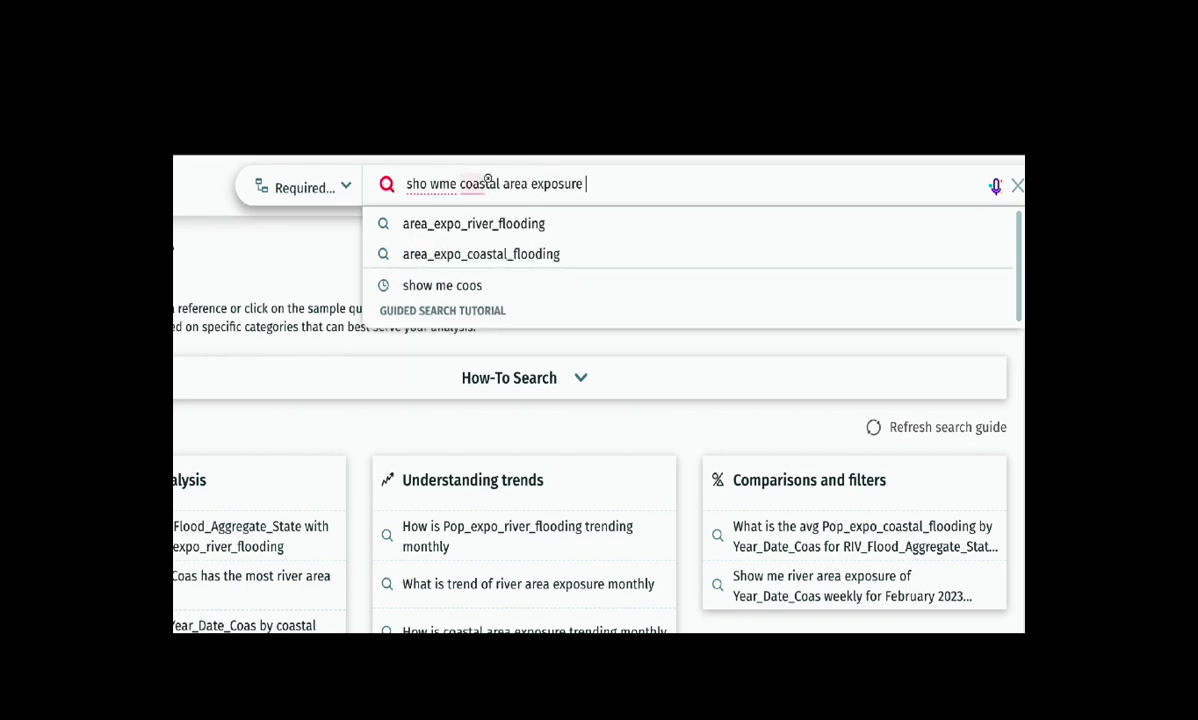
{"action": "type", "text": "and river are"}
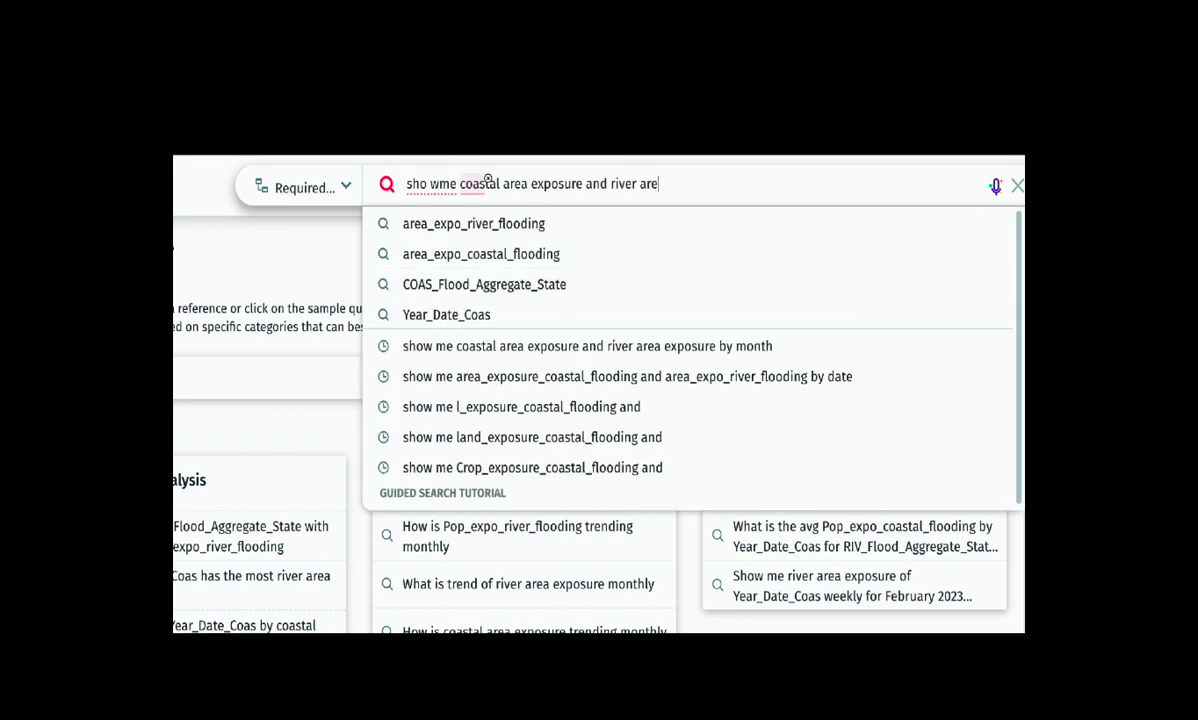
{"action": "type", "text": "a exposure"}
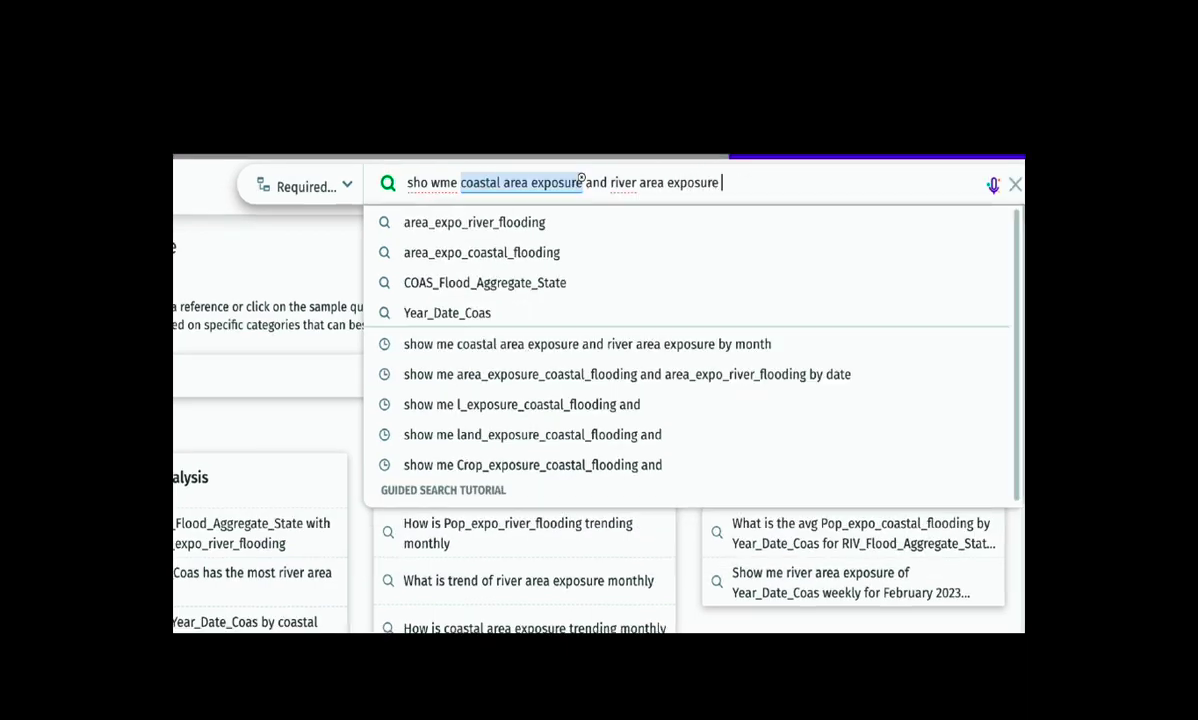
{"action": "type", "text": " by month"}
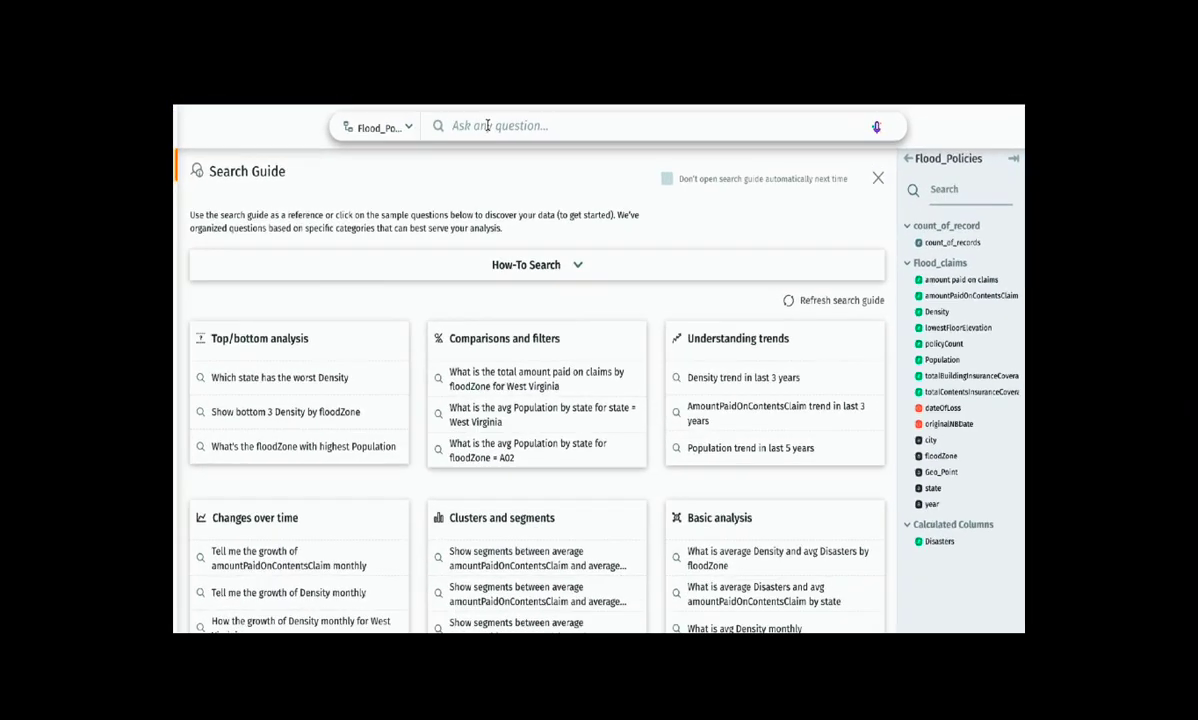
Step: Query Flood_Policies with "show me density by state" and collapse the column list beside the map
{"action": "type", "text": "show me de"}
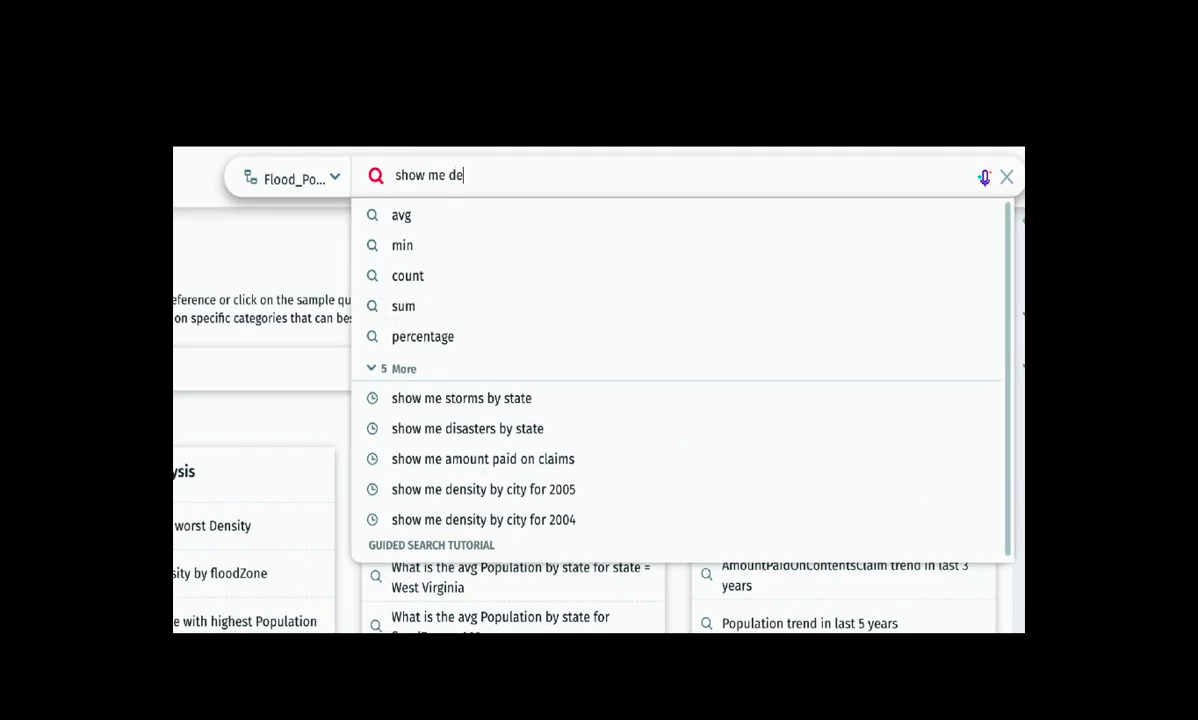
{"action": "type", "text": "nsity by s"}
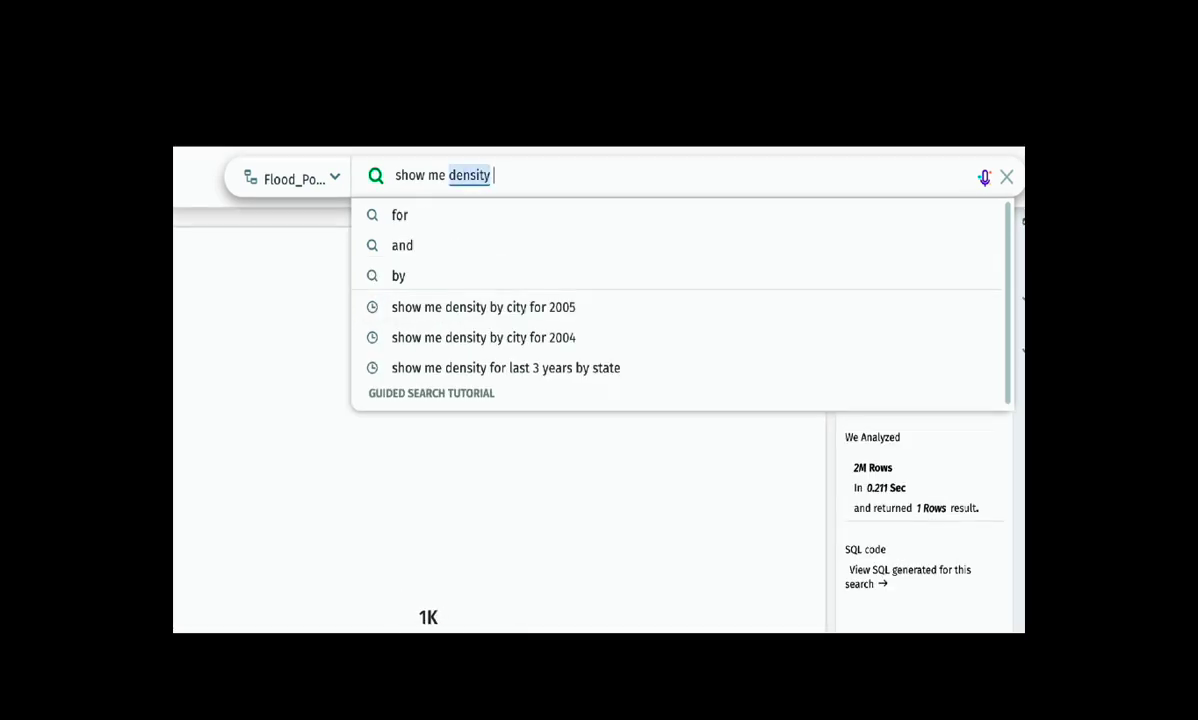
{"action": "type", "text": "tate"}
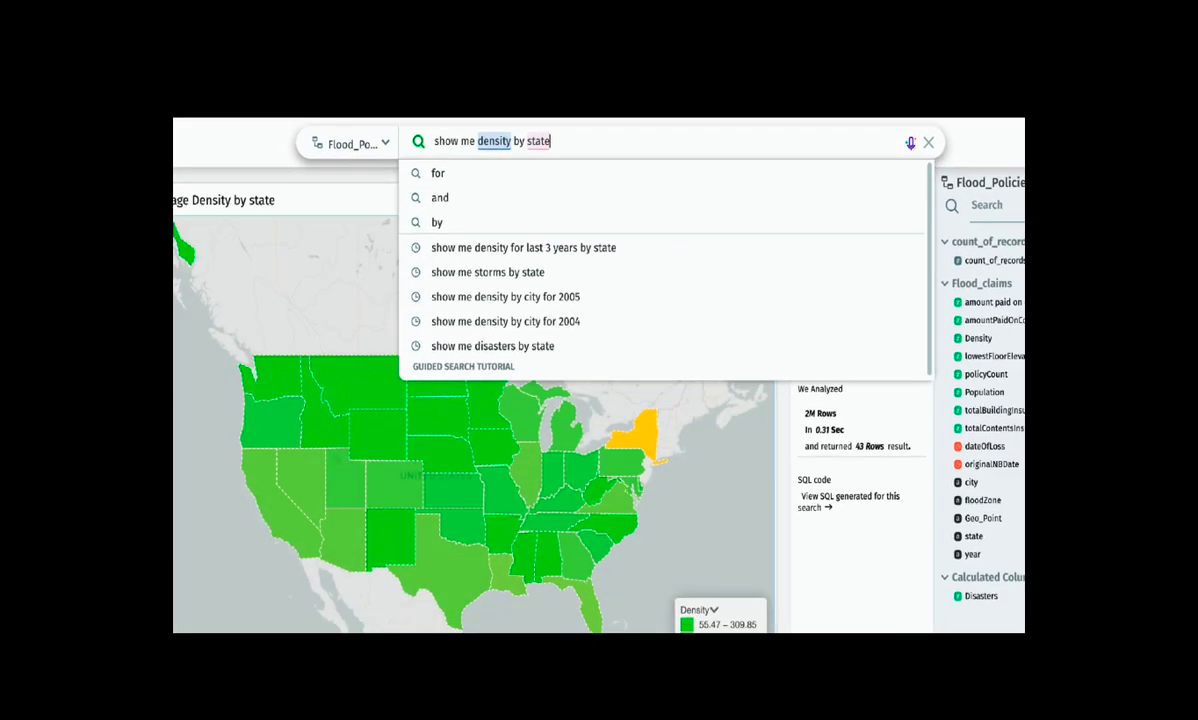
{"action": "left_click", "coordinate": [850, 127]}
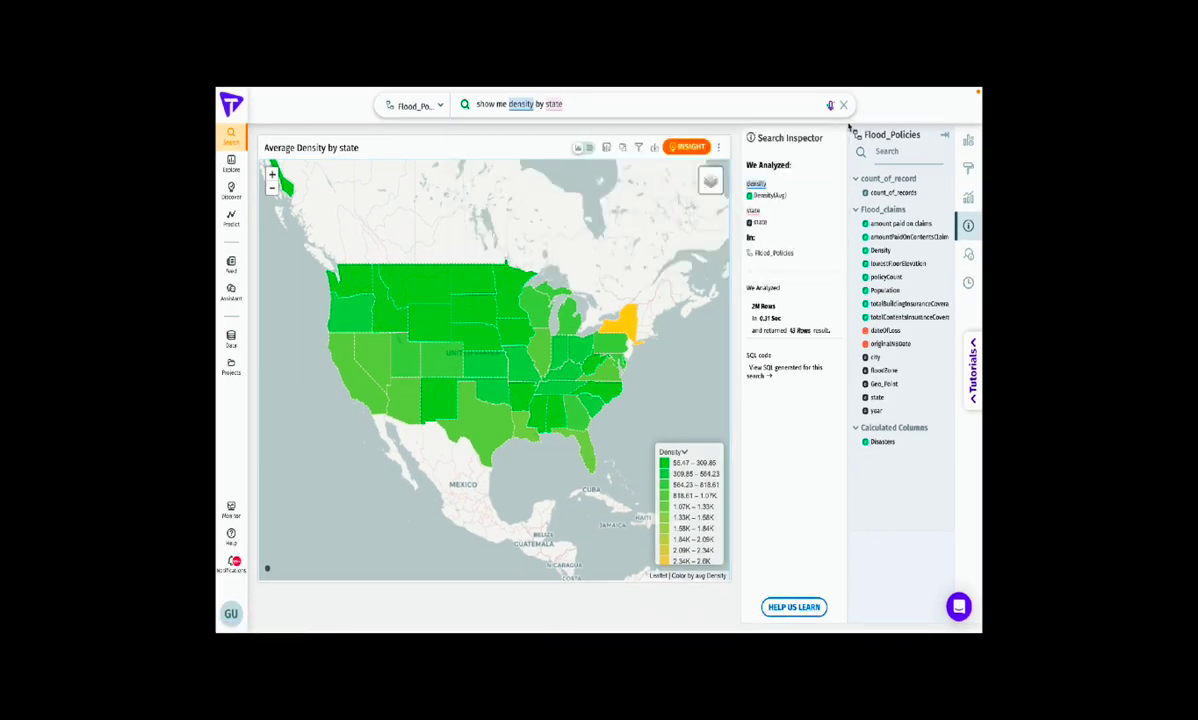
{"action": "mouse_move", "coordinate": [696, 178]}
{"action": "left_click", "coordinate": [944, 134]}
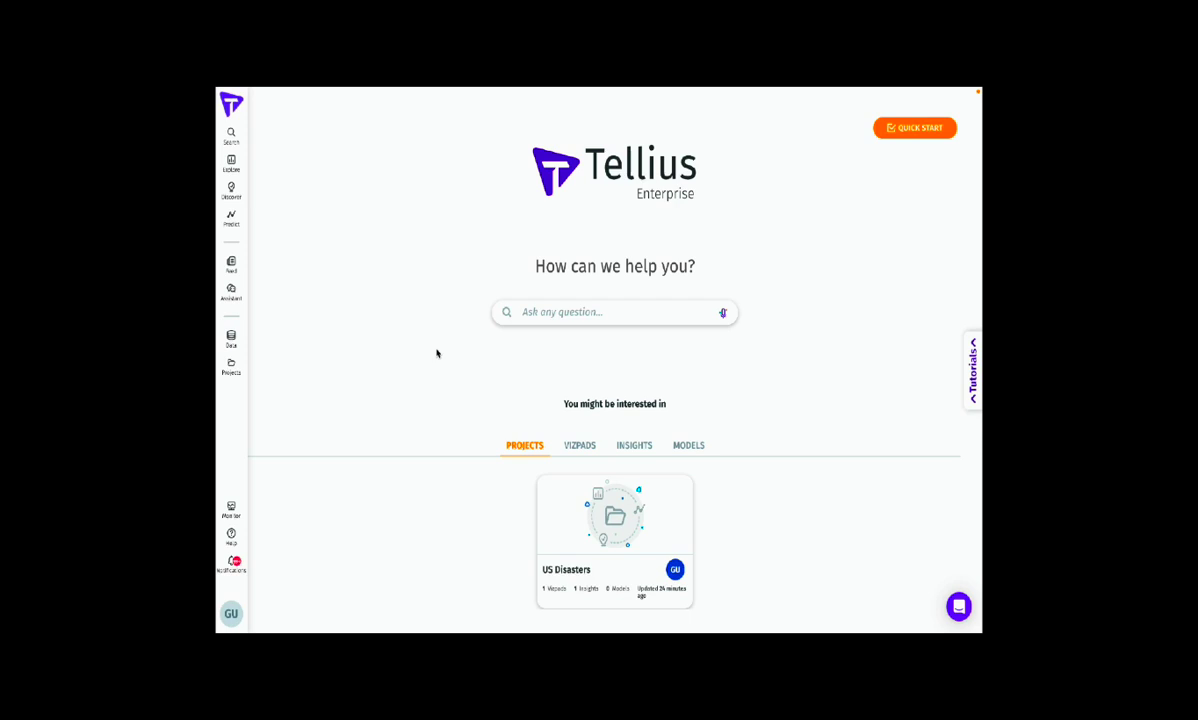
Step: Query Flood_Policies with "tell me amount paid on claims for last 3 years by state" and collapse the column list
{"action": "left_click", "coordinate": [230, 135]}
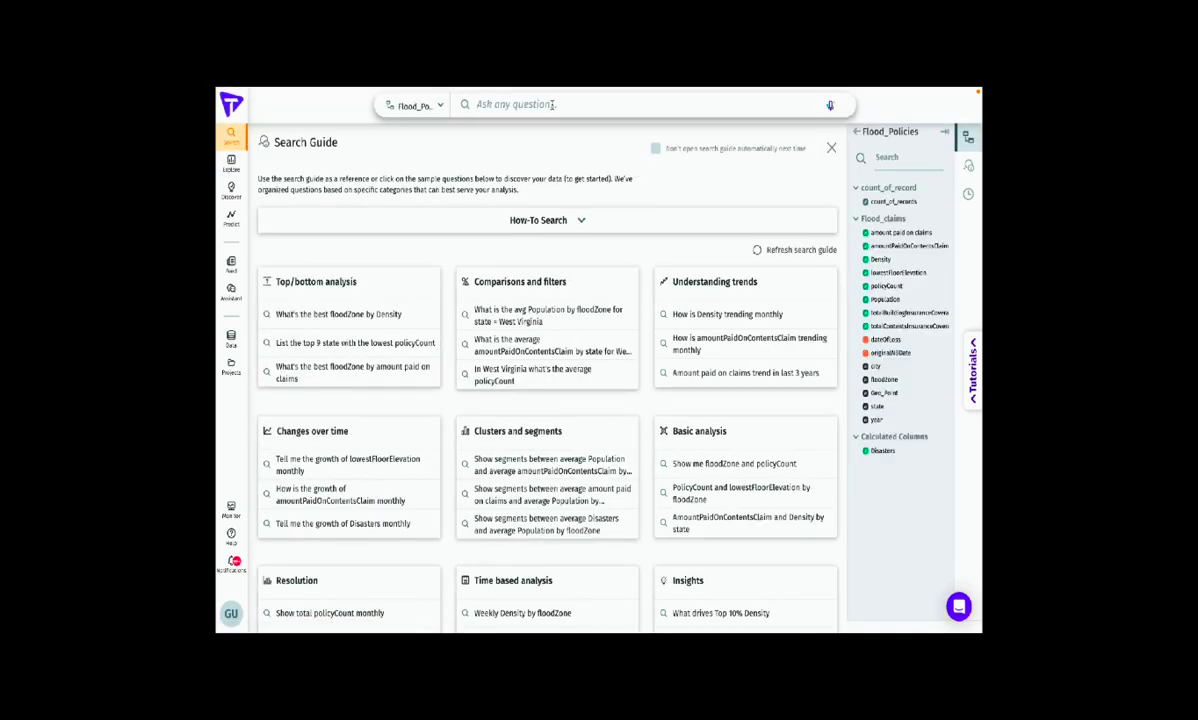
{"action": "type", "text": "tell me"}
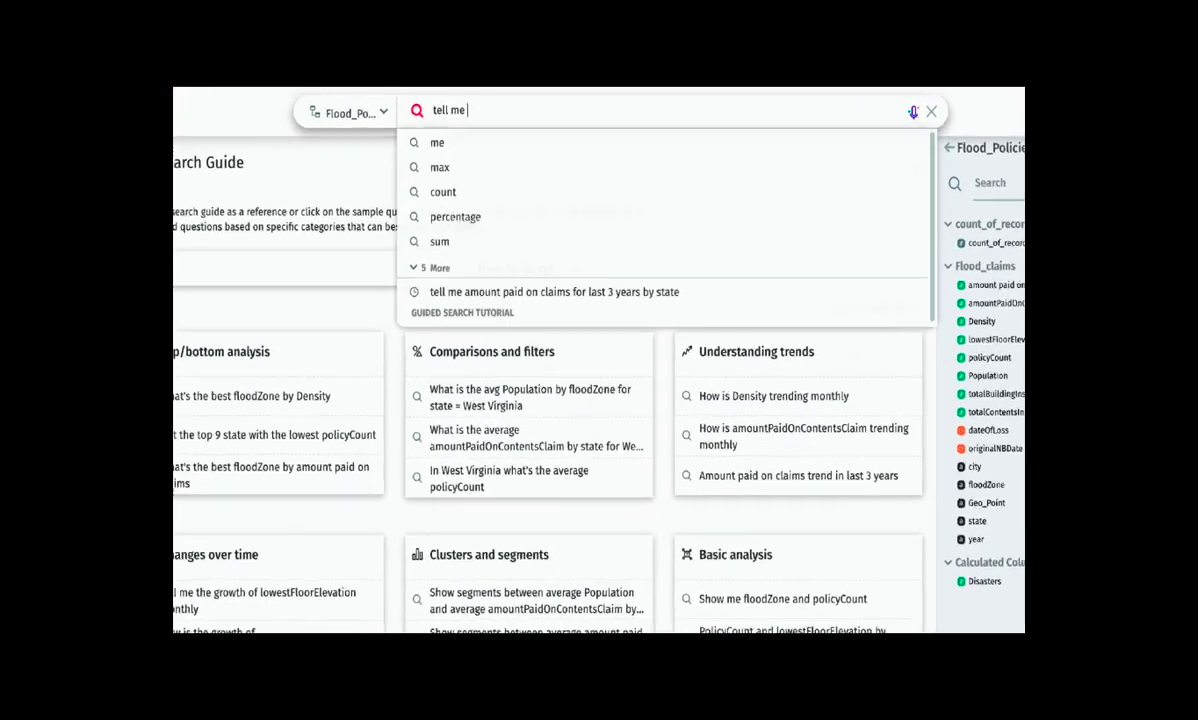
{"action": "type", "text": " amount"}
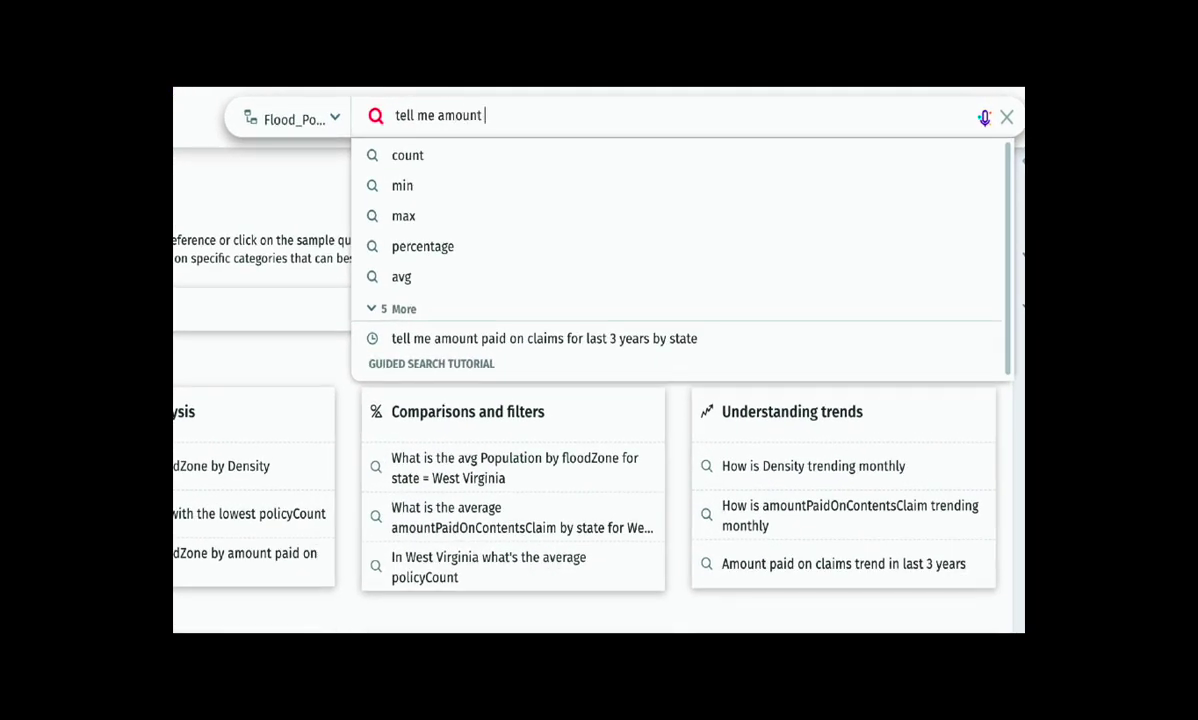
{"action": "type", "text": " paid on"}
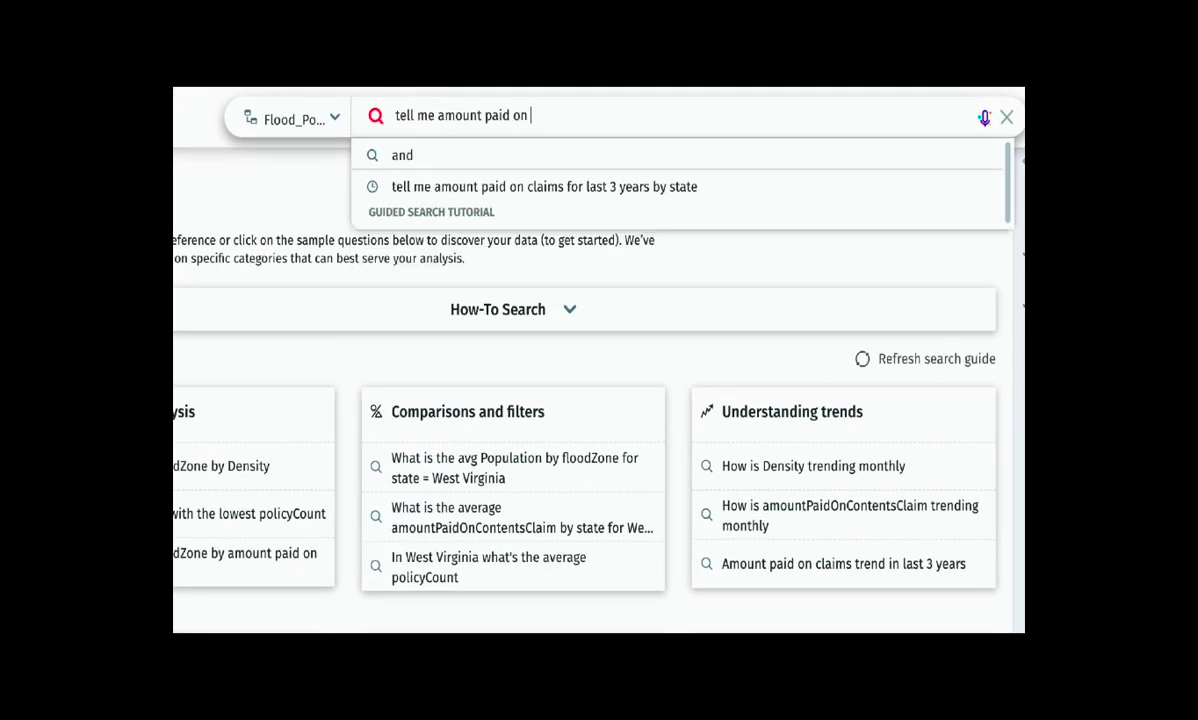
{"action": "type", "text": " claims"}
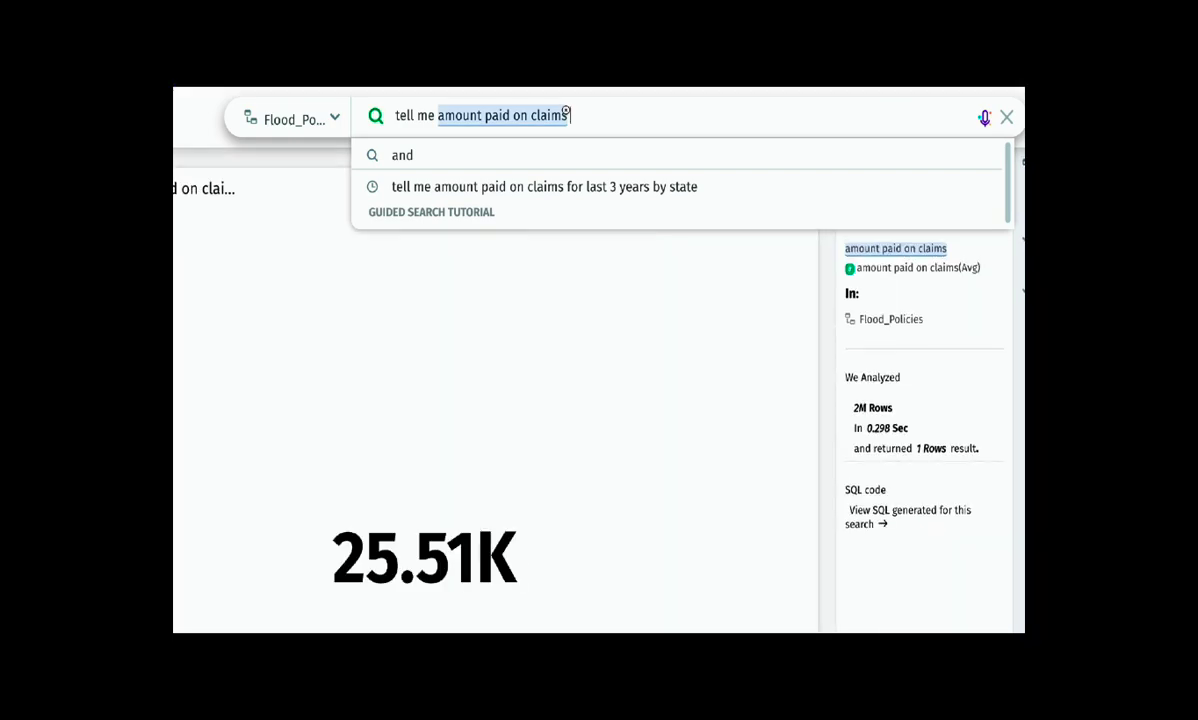
{"action": "type", "text": " for last 3 yea"}
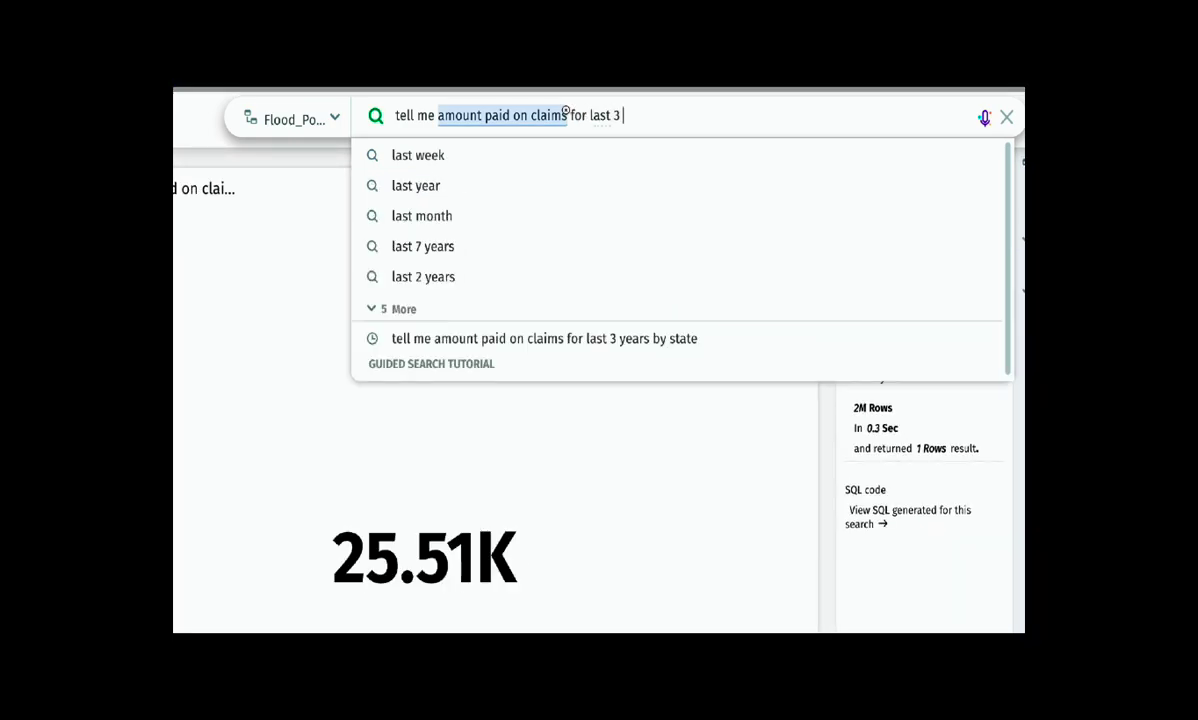
{"action": "type", "text": "rs"}
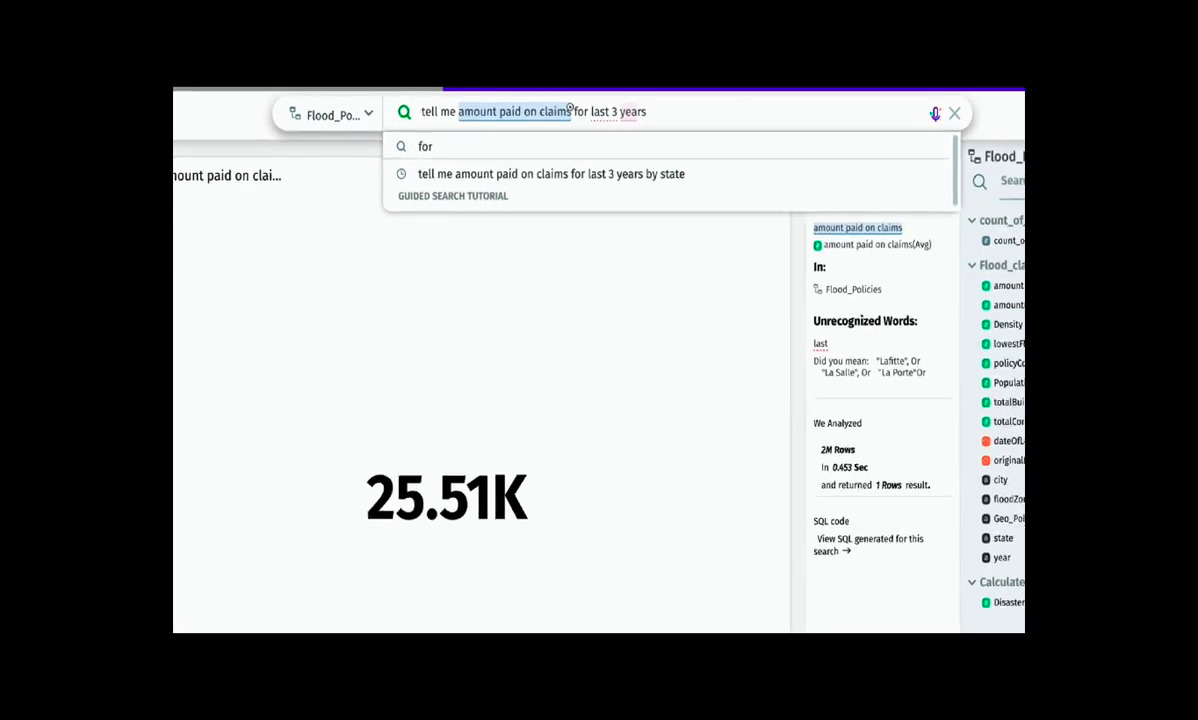
{"action": "type", "text": " by state"}
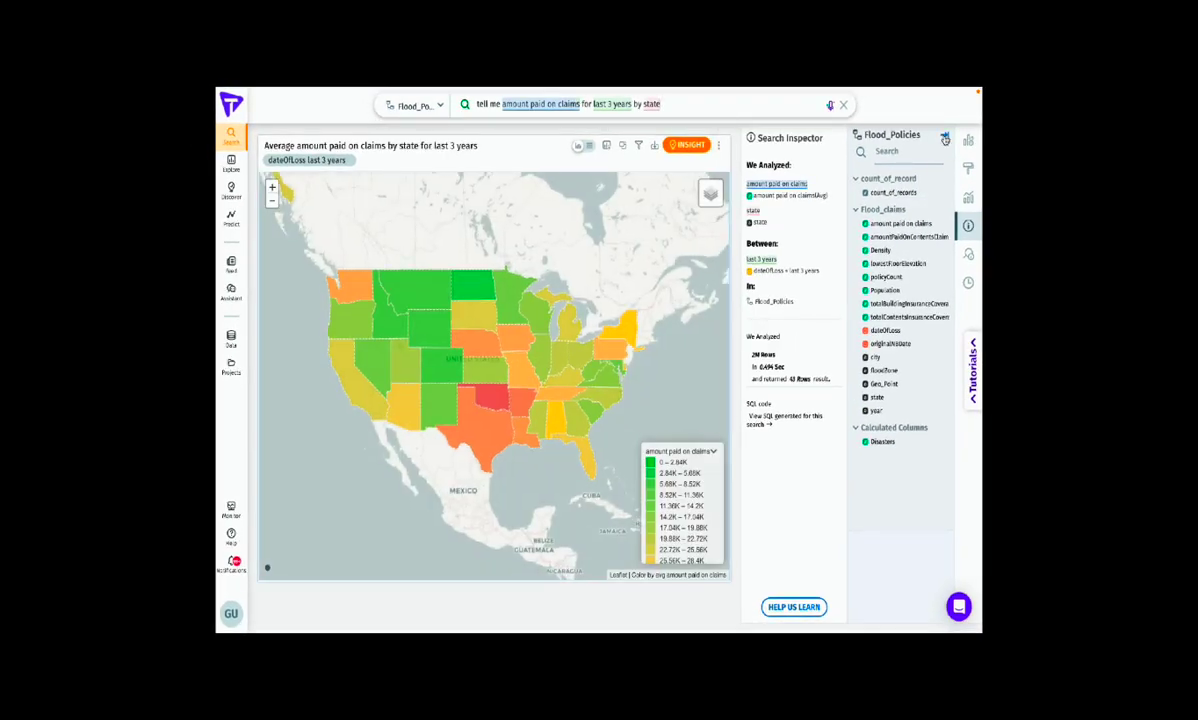
{"action": "left_click", "coordinate": [945, 135]}
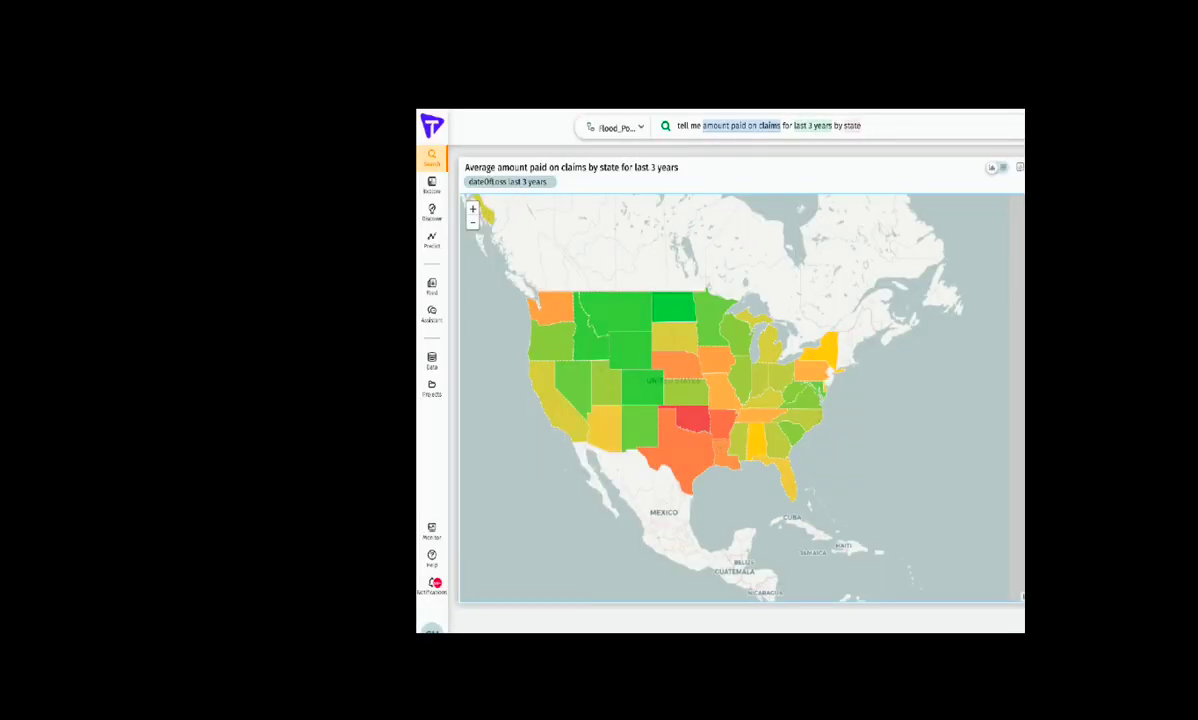
Step: Switch the map of average amount paid on claims by state to a Bar chart
{"action": "left_click", "coordinate": [836, 145]}
{"action": "left_click", "coordinate": [792, 216]}
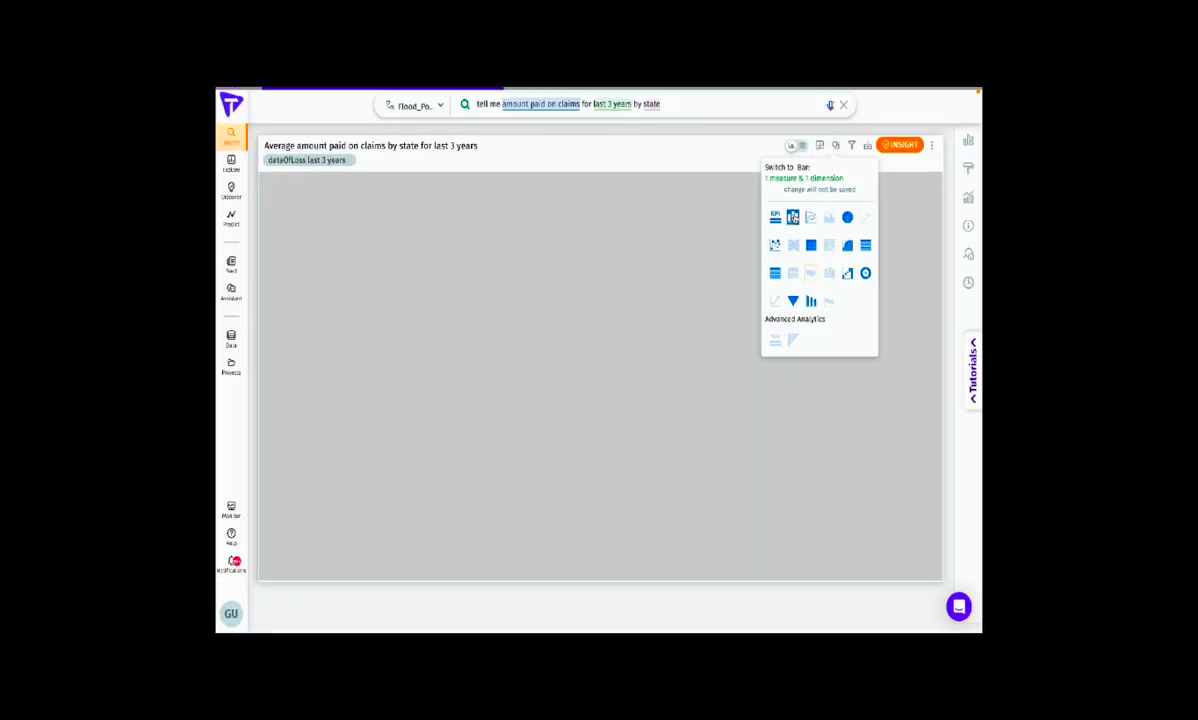
{"action": "left_click", "coordinate": [380, 126]}
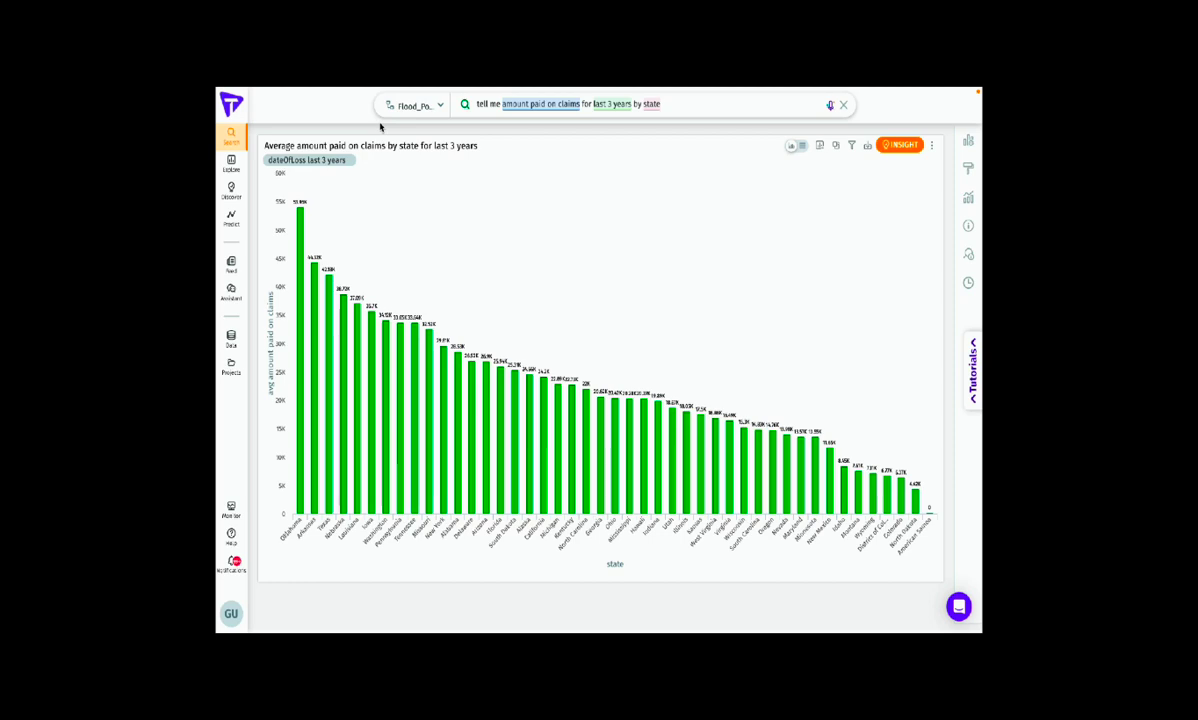
Step: Drill down into the Oklahoma bar by the City column
{"action": "mouse_move", "coordinate": [300, 235]}
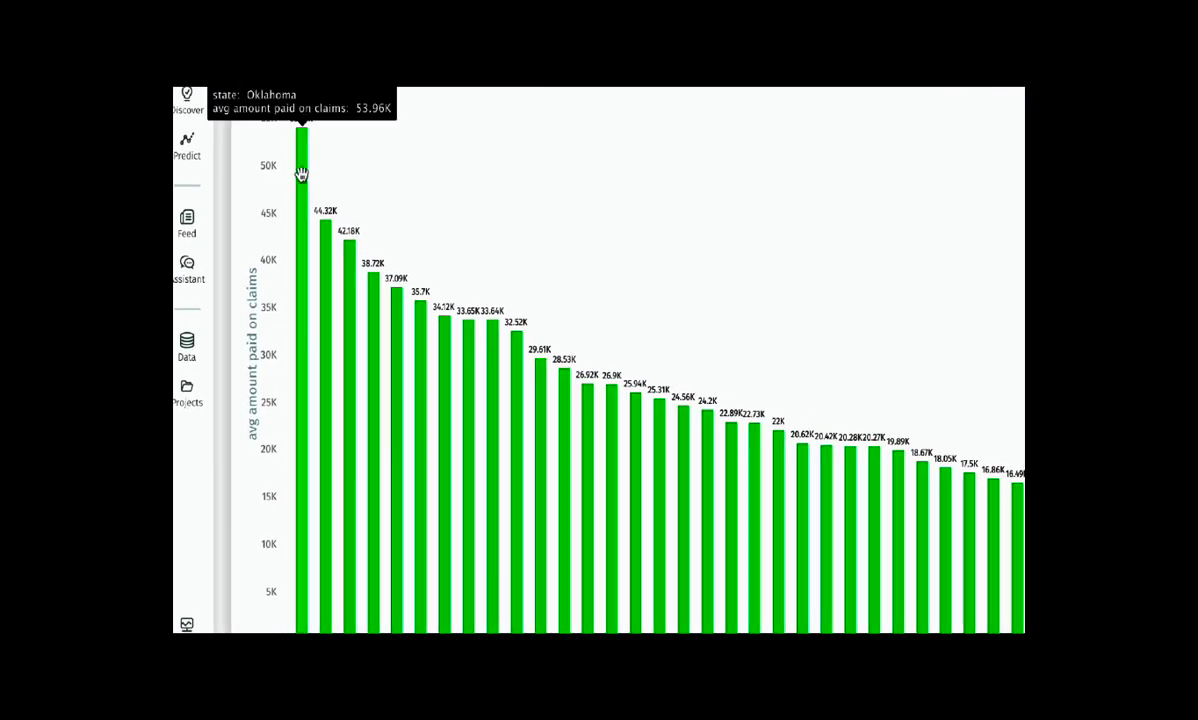
{"action": "left_click", "coordinate": [302, 174]}
{"action": "left_click", "coordinate": [525, 122]}
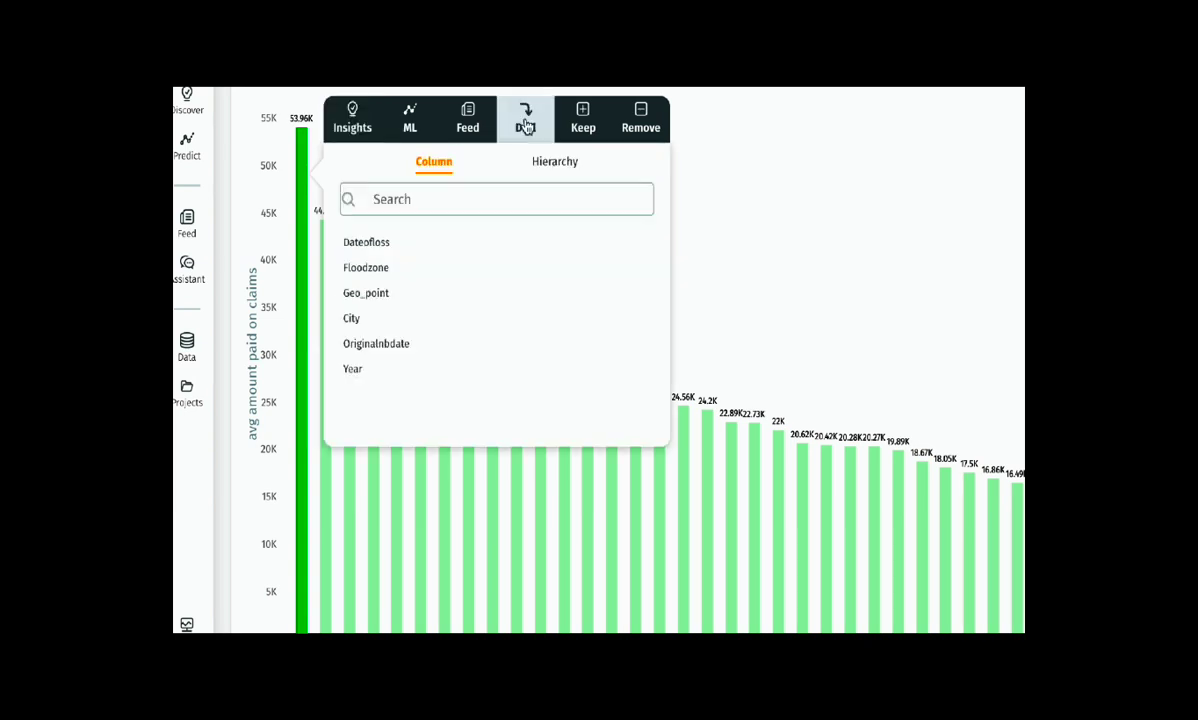
{"action": "left_click", "coordinate": [355, 320]}
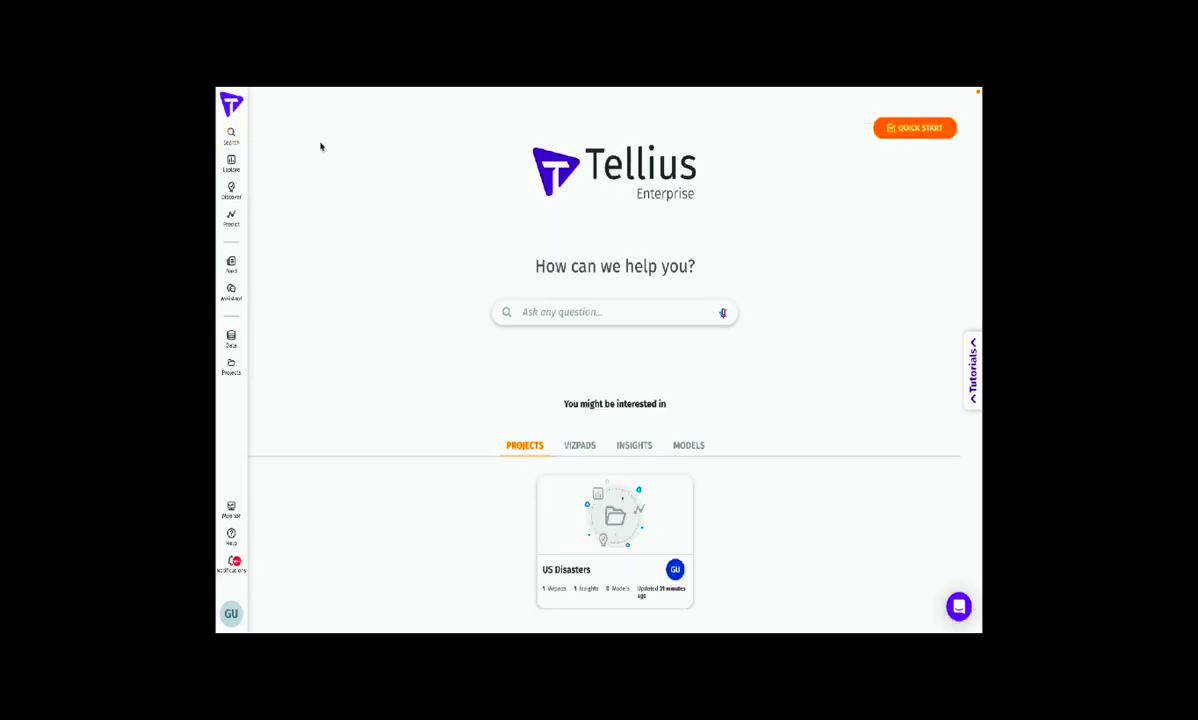
Step: Query the DISASTERS_1970_2021_B data with "show me affected population for floods by month" and collapse the column list
{"action": "left_click", "coordinate": [232, 135]}
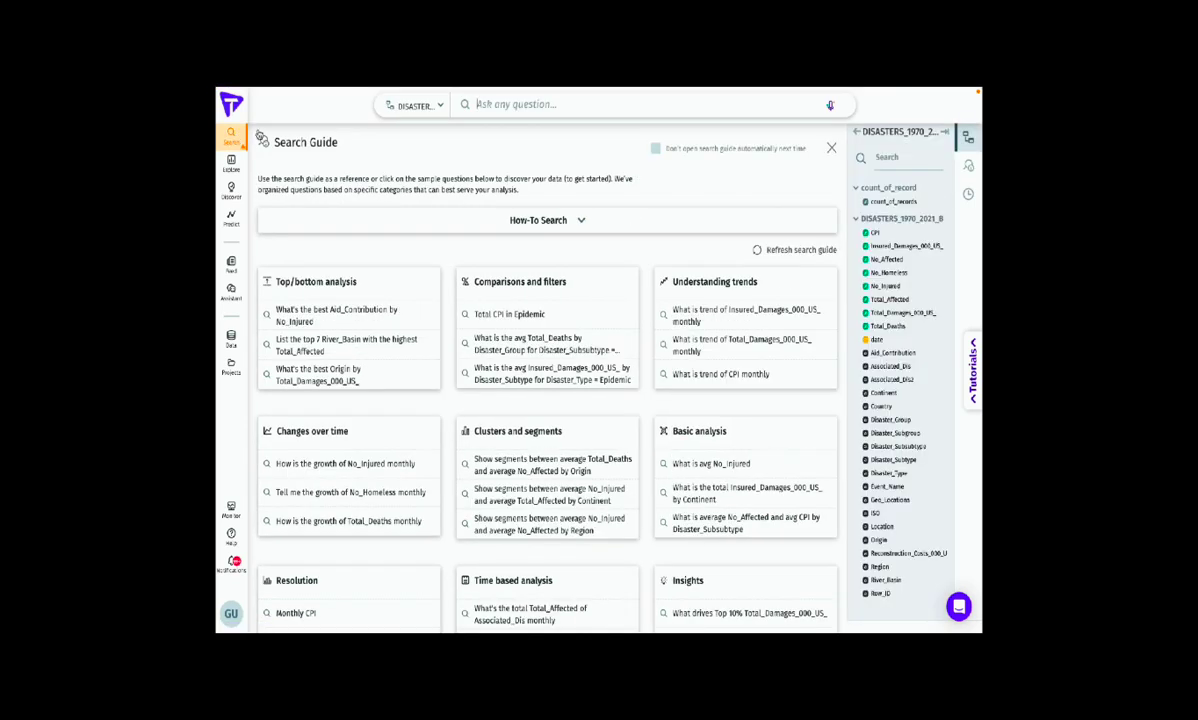
{"action": "left_click", "coordinate": [502, 103]}
{"action": "type", "text": "show me"}
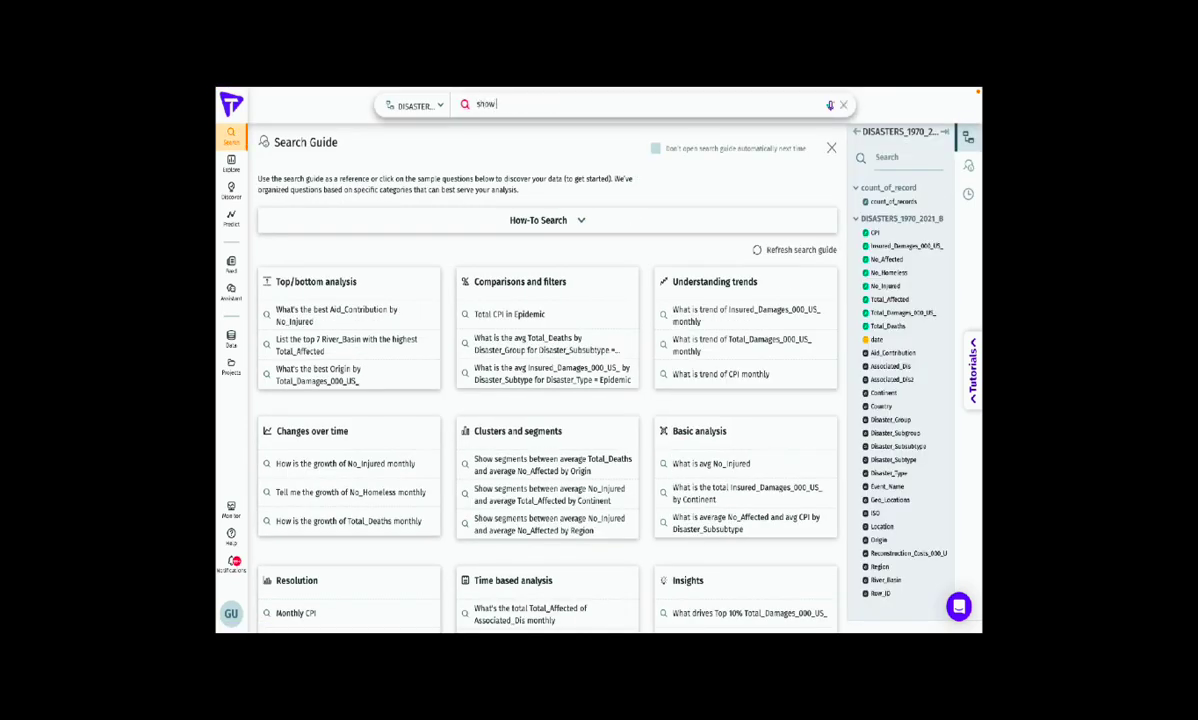
{"action": "type", "text": " affect"}
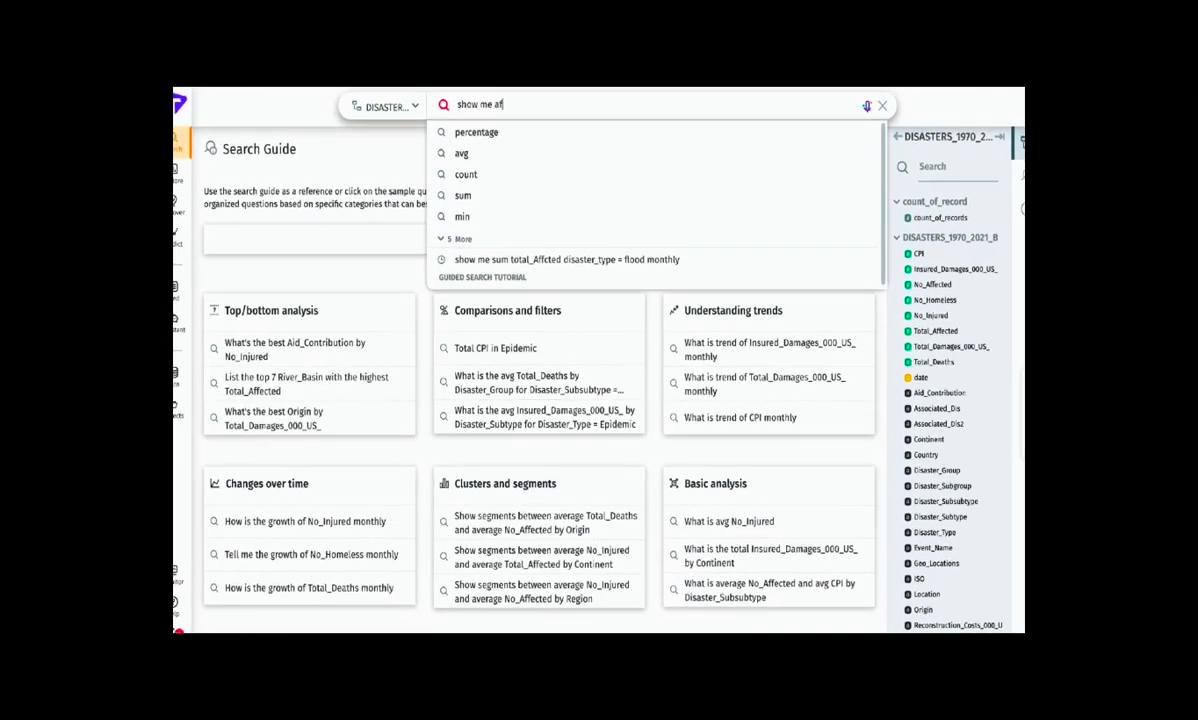
{"action": "type", "text": "ed po"}
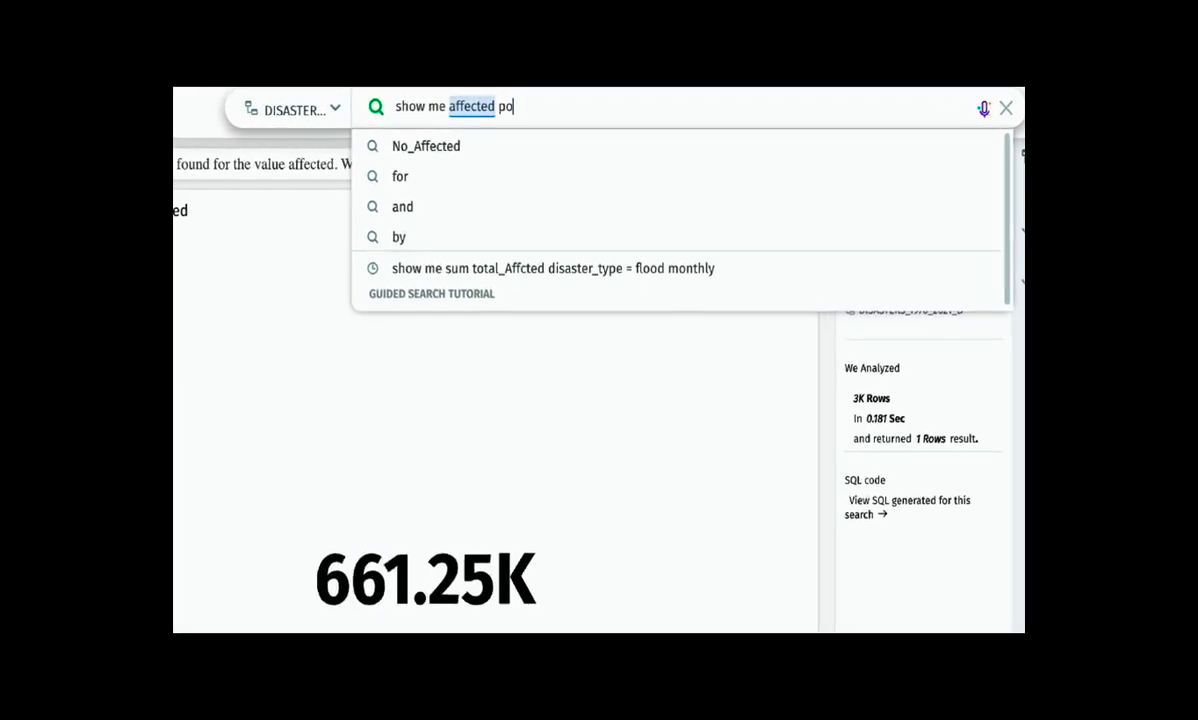
{"action": "type", "text": "pulation "}
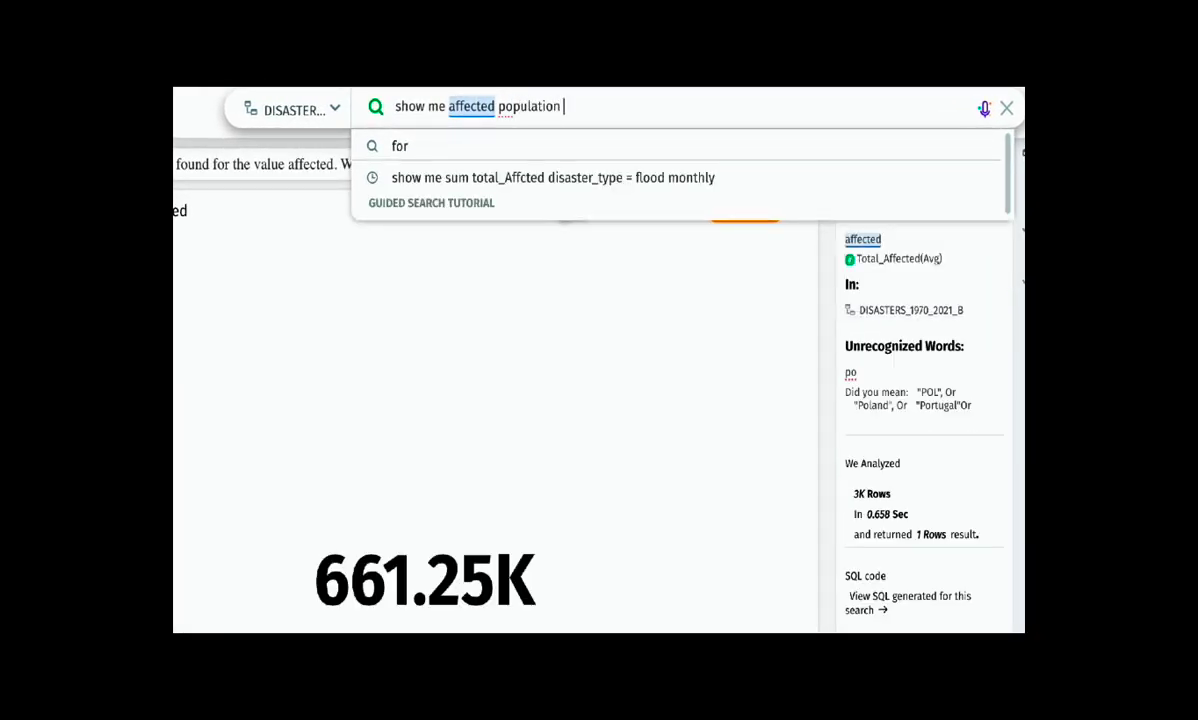
{"action": "type", "text": "for floods"}
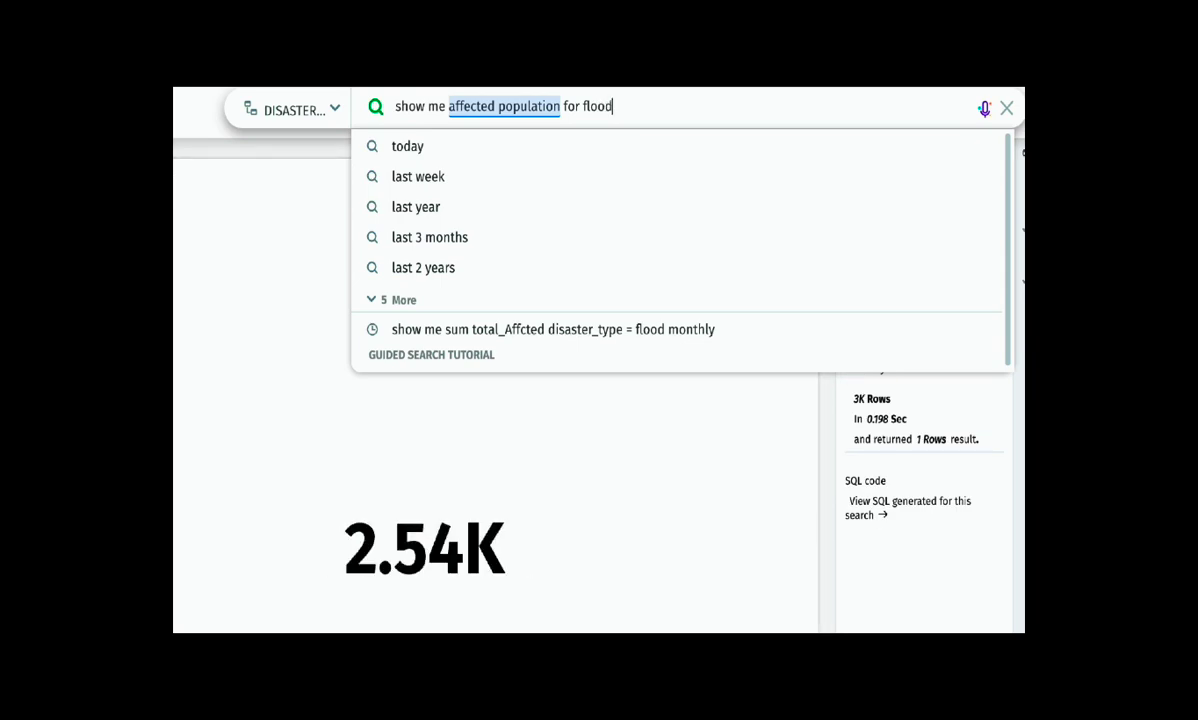
{"action": "type", "text": " by month"}
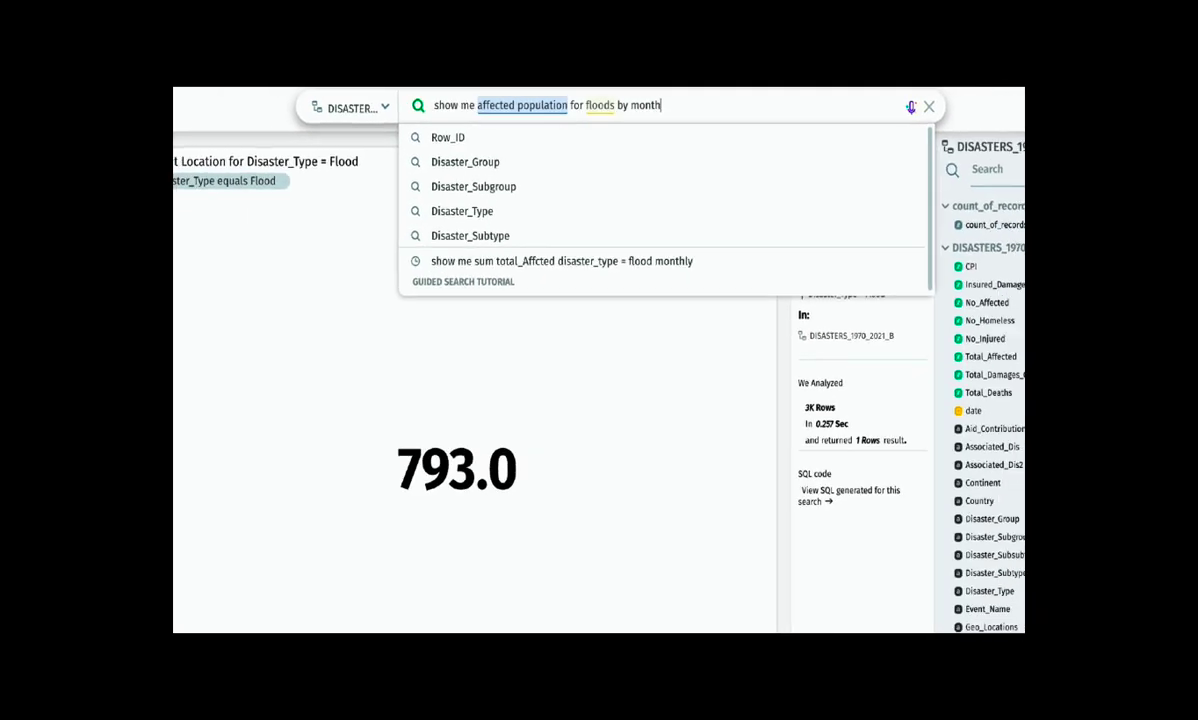
{"action": "left_click", "coordinate": [797, 142]}
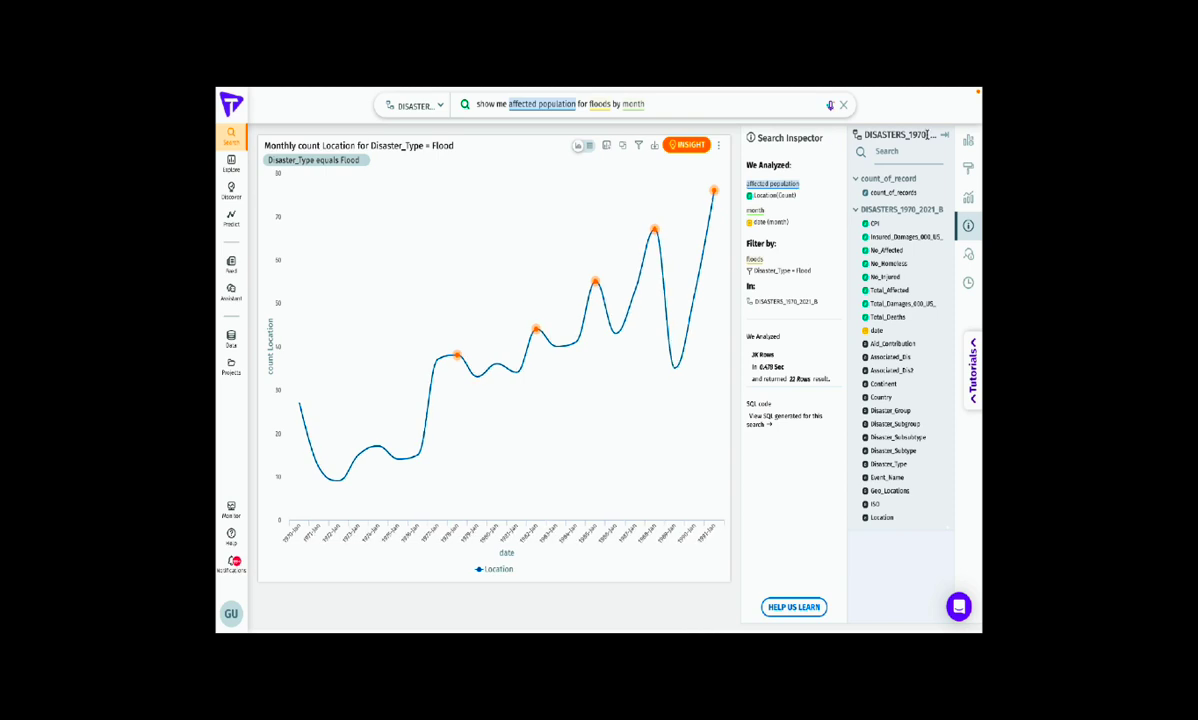
{"action": "left_click", "coordinate": [947, 139]}
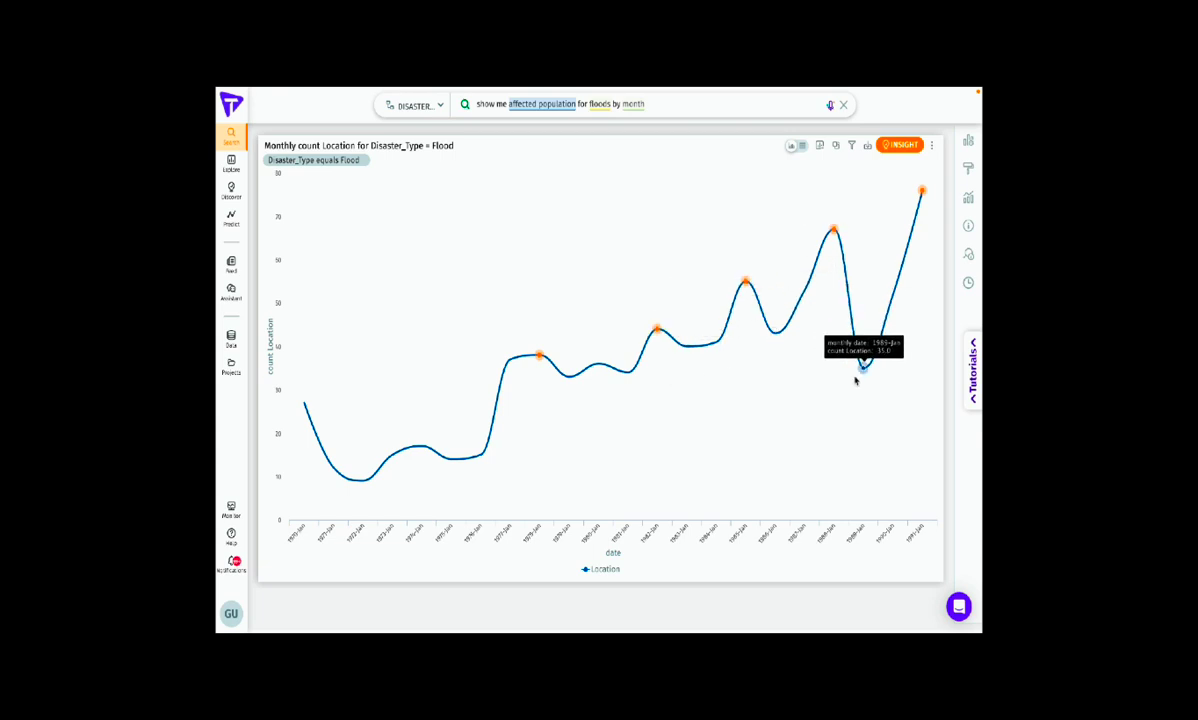
Step: Run the Understand WHY analysis on the January 1991 anomaly in the monthly flood chart and dismiss the discovery notice
{"action": "left_click", "coordinate": [922, 190]}
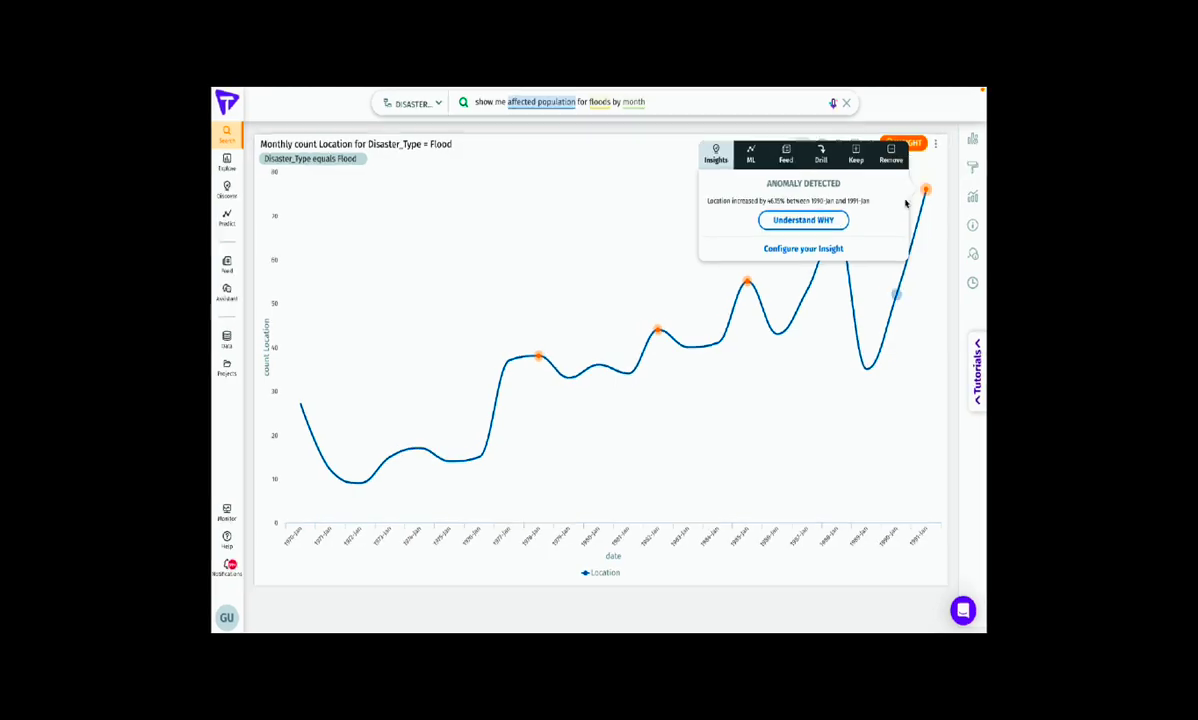
{"action": "left_click", "coordinate": [800, 220]}
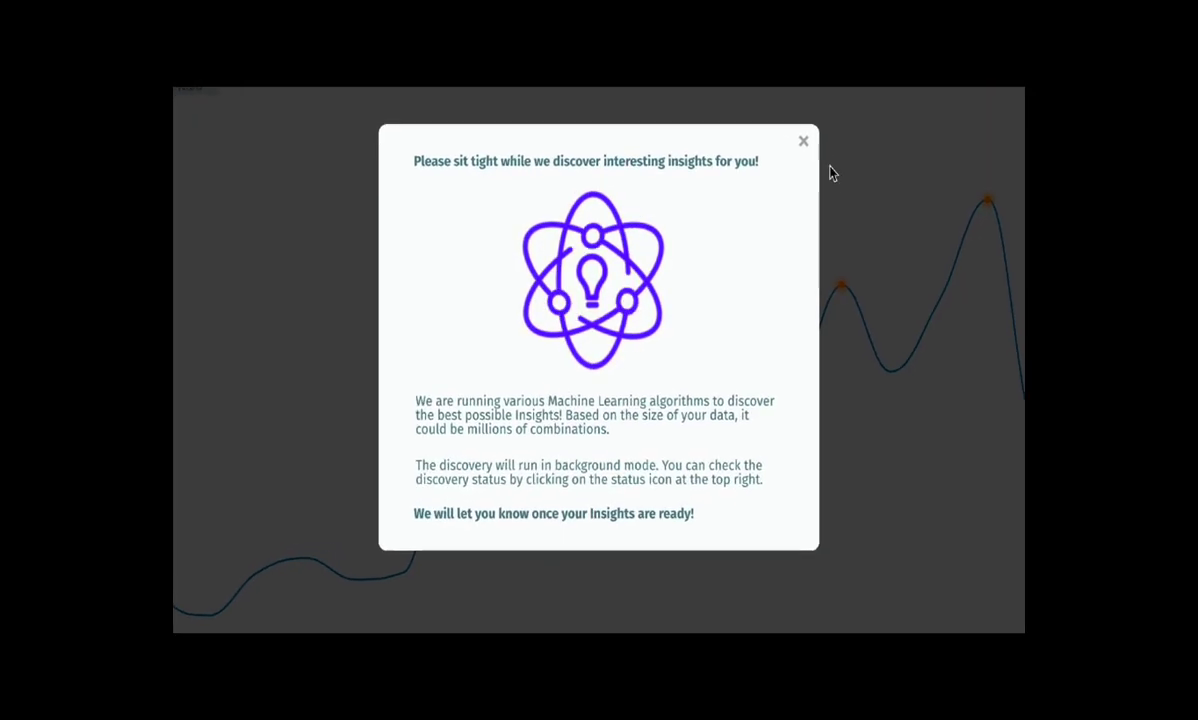
{"action": "left_click", "coordinate": [790, 149]}
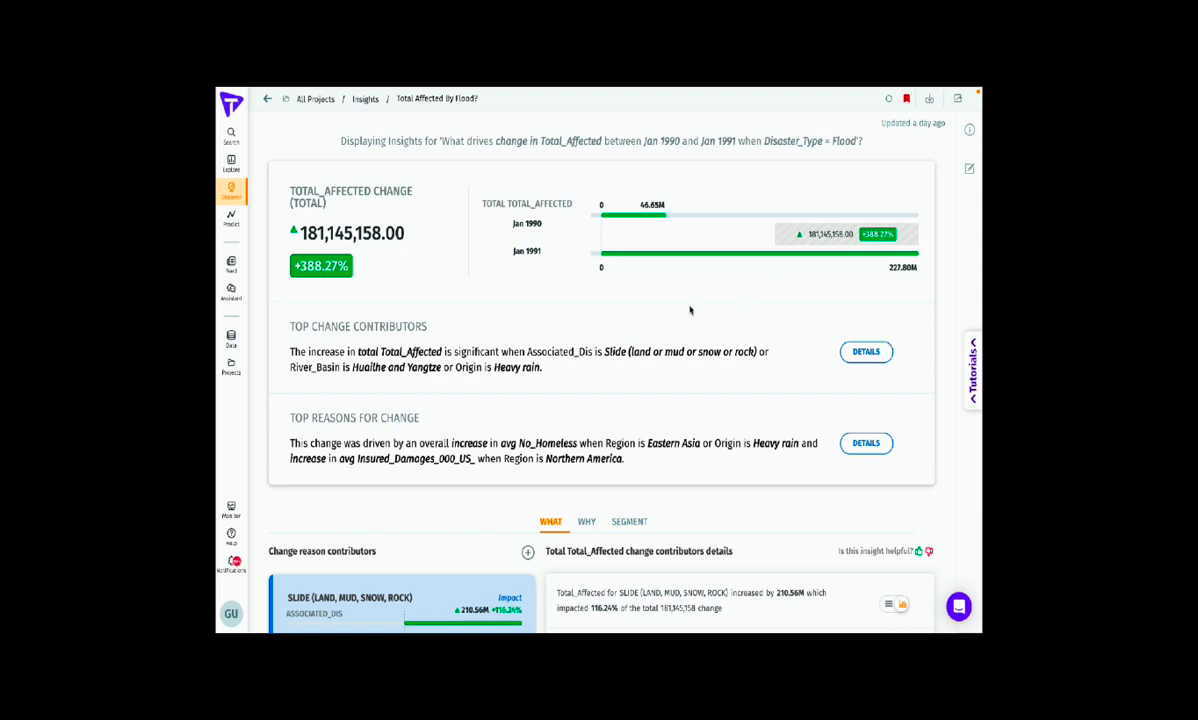
Step: Examine the change contributors in the Total Affected By Flood insight, showing the details for Slide (land, mud, snow, rock) as a list
{"action": "scroll", "coordinate": [690, 310], "scroll_direction": "down", "scroll_amount": 1}
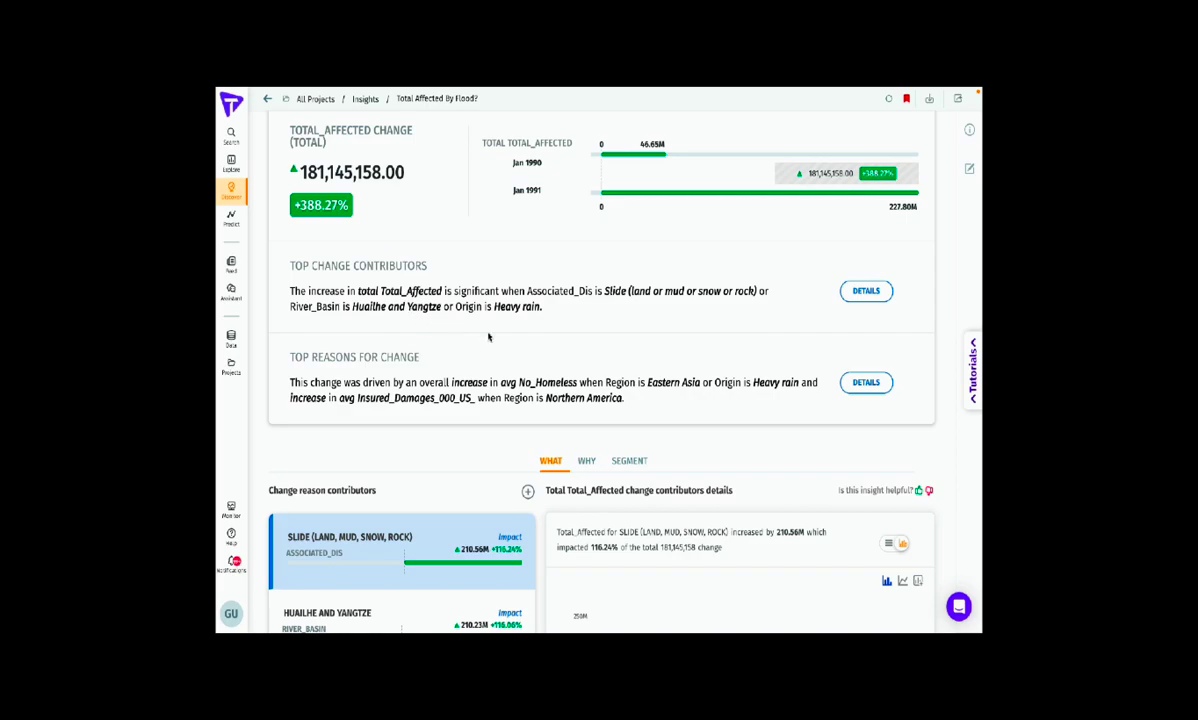
{"action": "scroll", "coordinate": [503, 338], "scroll_direction": "down", "scroll_amount": 3}
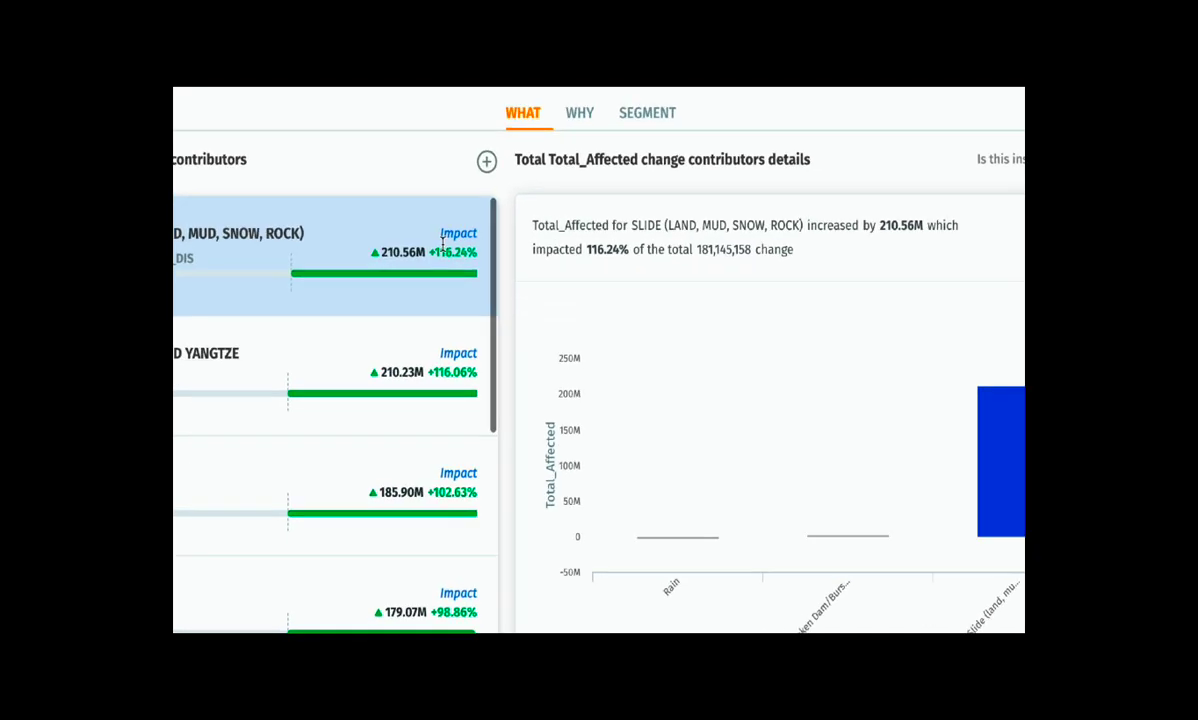
{"action": "mouse_move", "coordinate": [452, 238]}
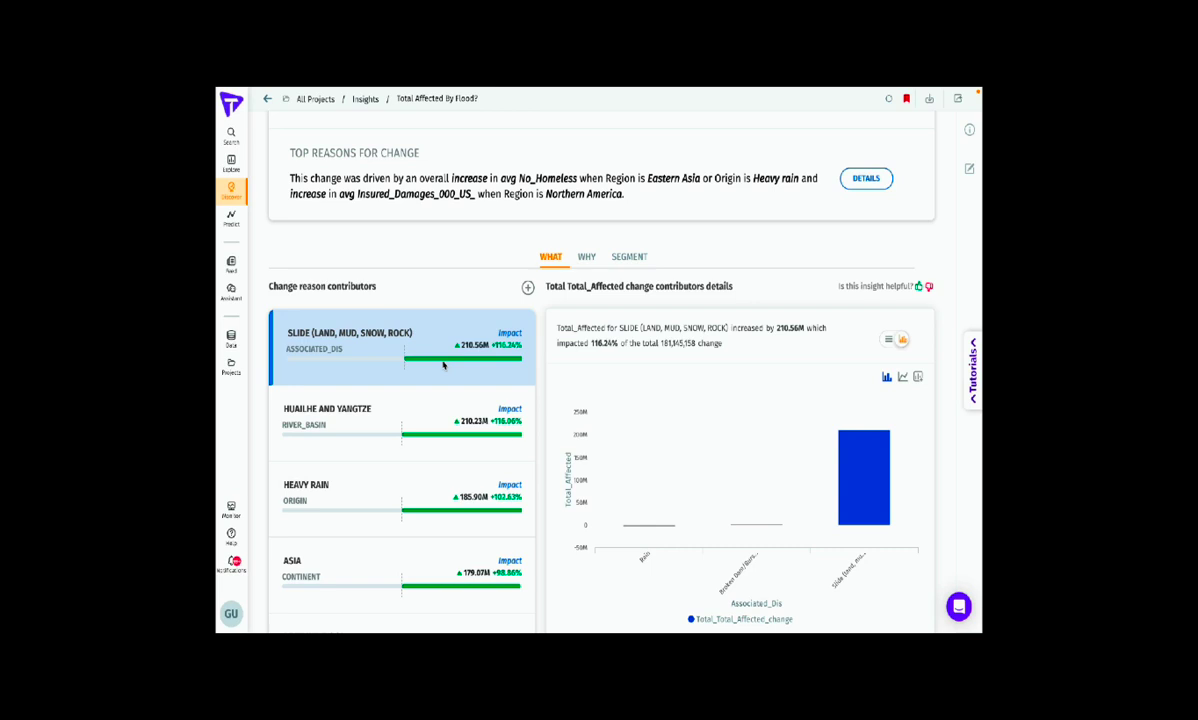
{"action": "left_click", "coordinate": [888, 340]}
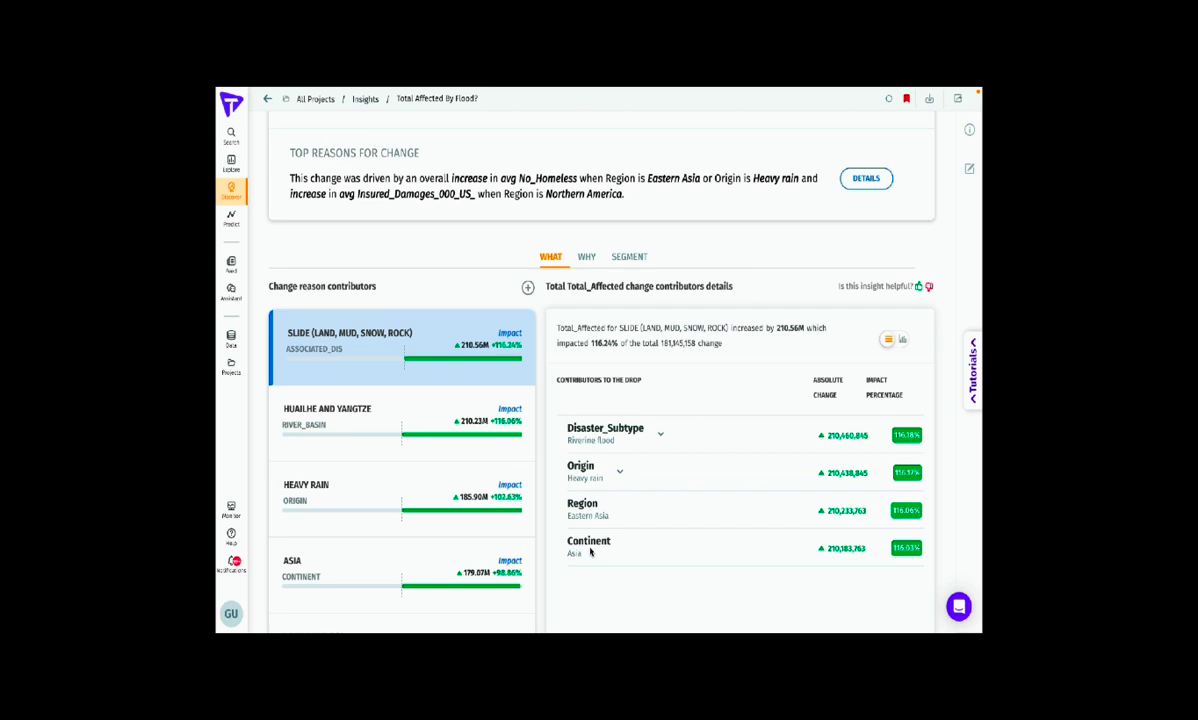
{"action": "scroll", "coordinate": [421, 441], "scroll_direction": "down", "scroll_amount": 3}
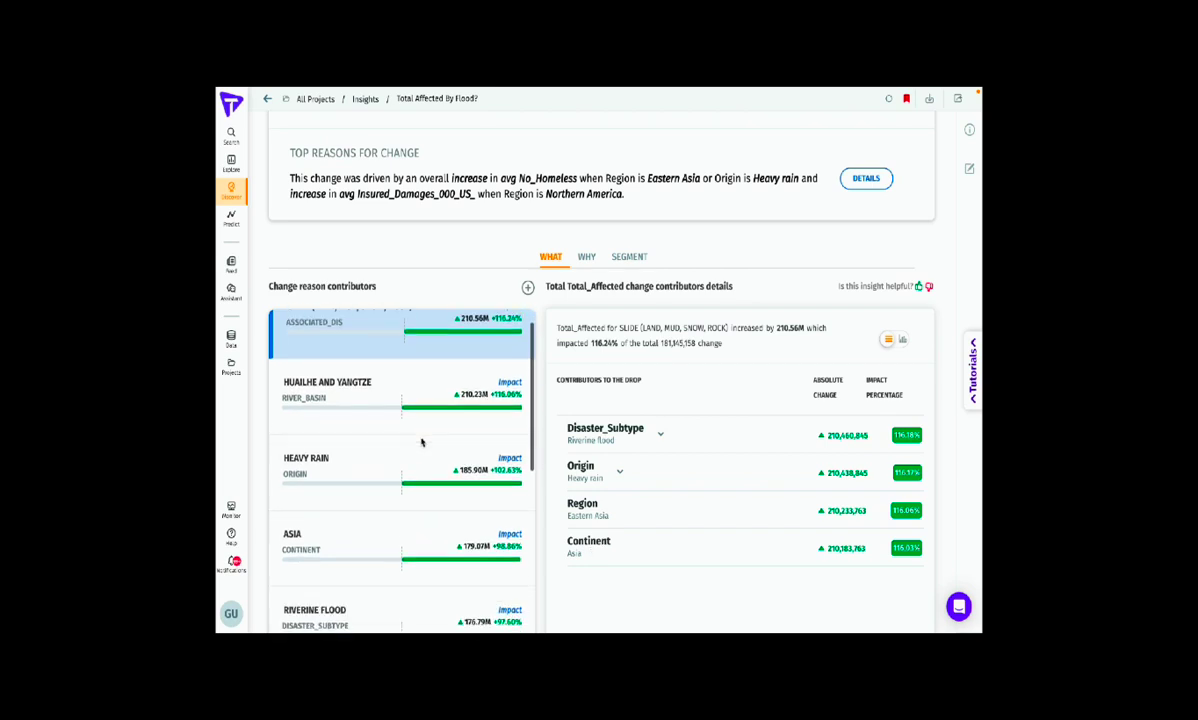
{"action": "scroll", "coordinate": [421, 441], "scroll_direction": "down", "scroll_amount": 5}
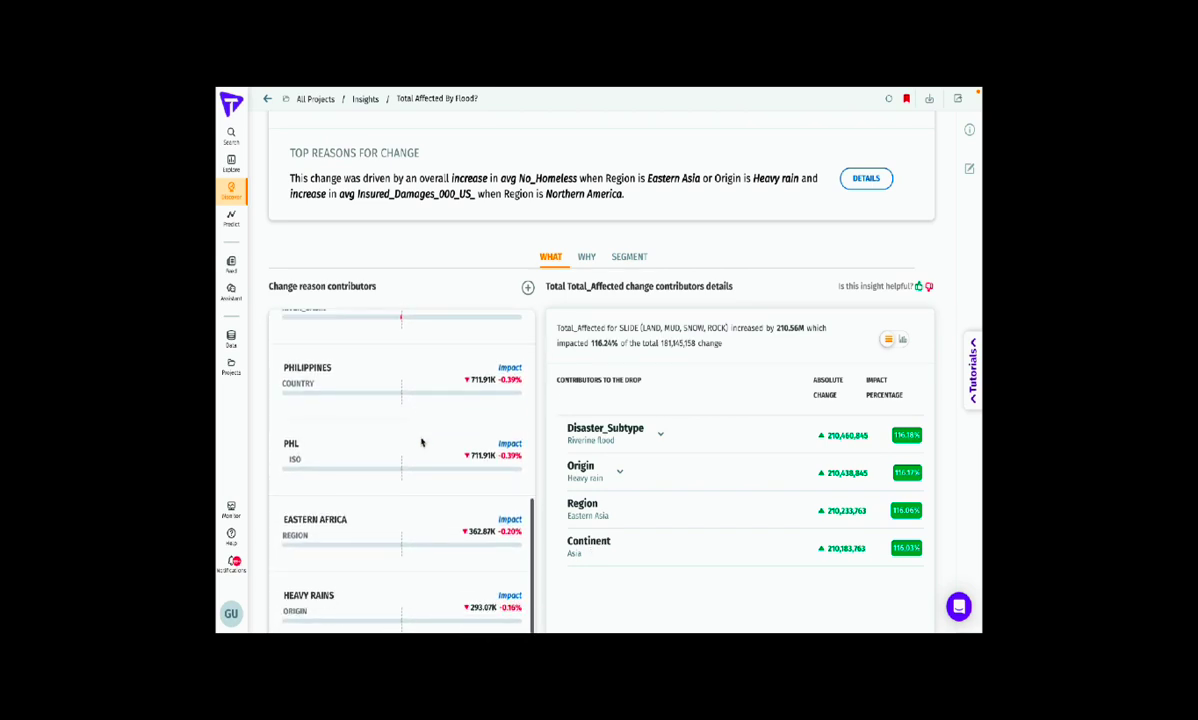
{"action": "scroll", "coordinate": [421, 441], "scroll_direction": "up", "scroll_amount": 5}
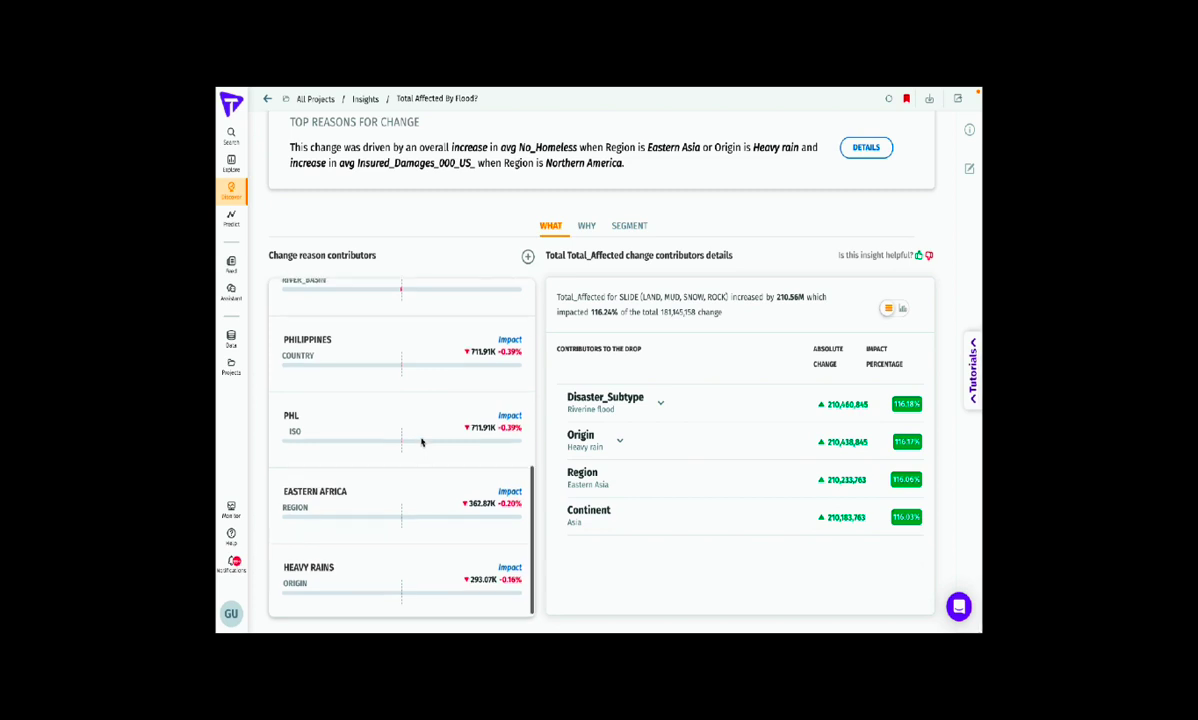
{"action": "scroll", "coordinate": [421, 441], "scroll_direction": "up", "scroll_amount": 5}
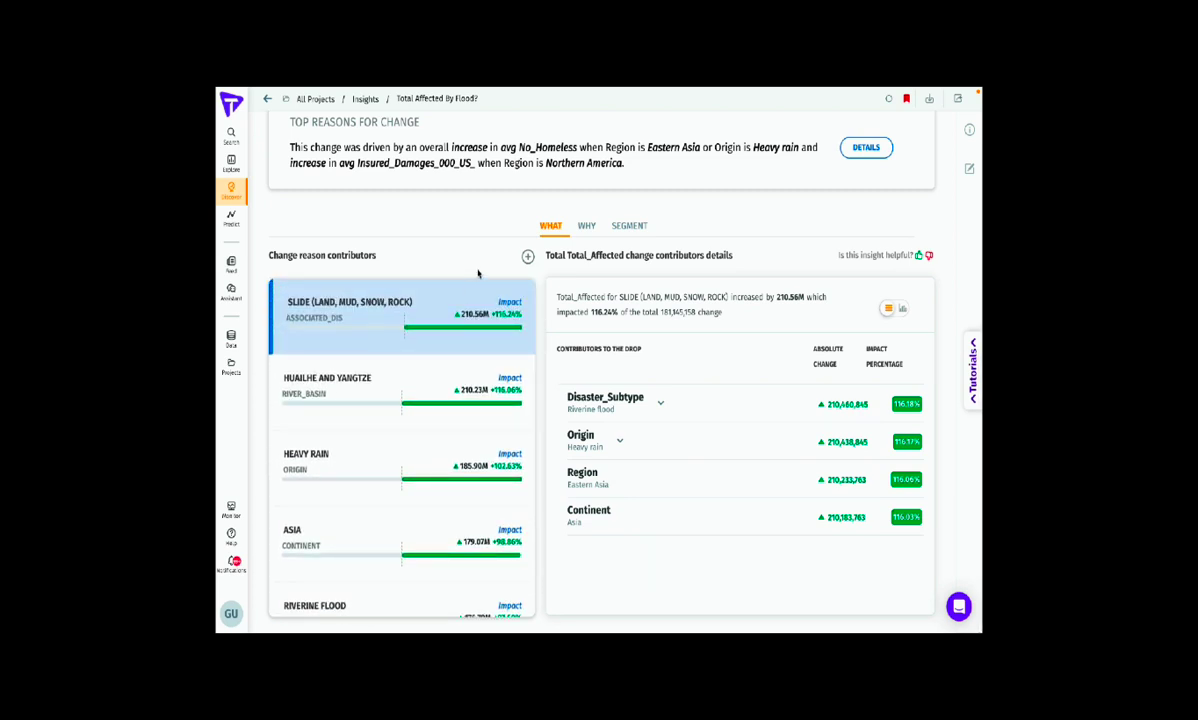
{"action": "scroll", "coordinate": [478, 273], "scroll_direction": "up", "scroll_amount": 5}
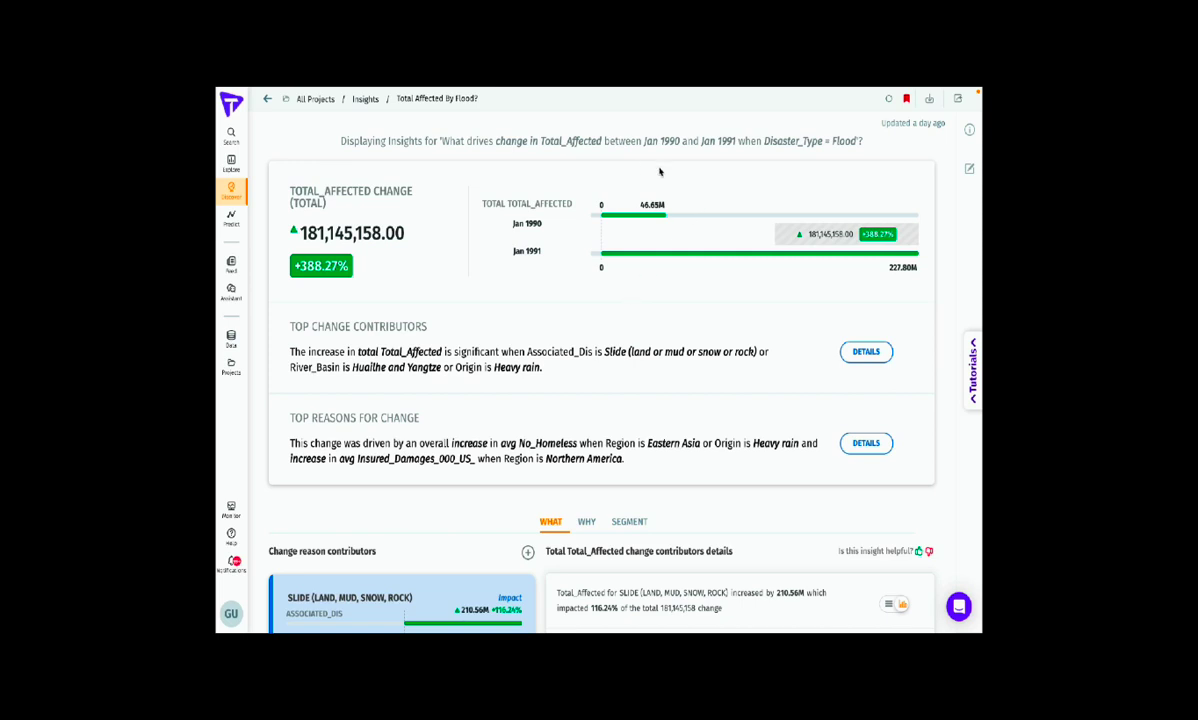
Step: Start a new insight based on the US_Disasters business view
{"action": "left_click", "coordinate": [231, 189]}
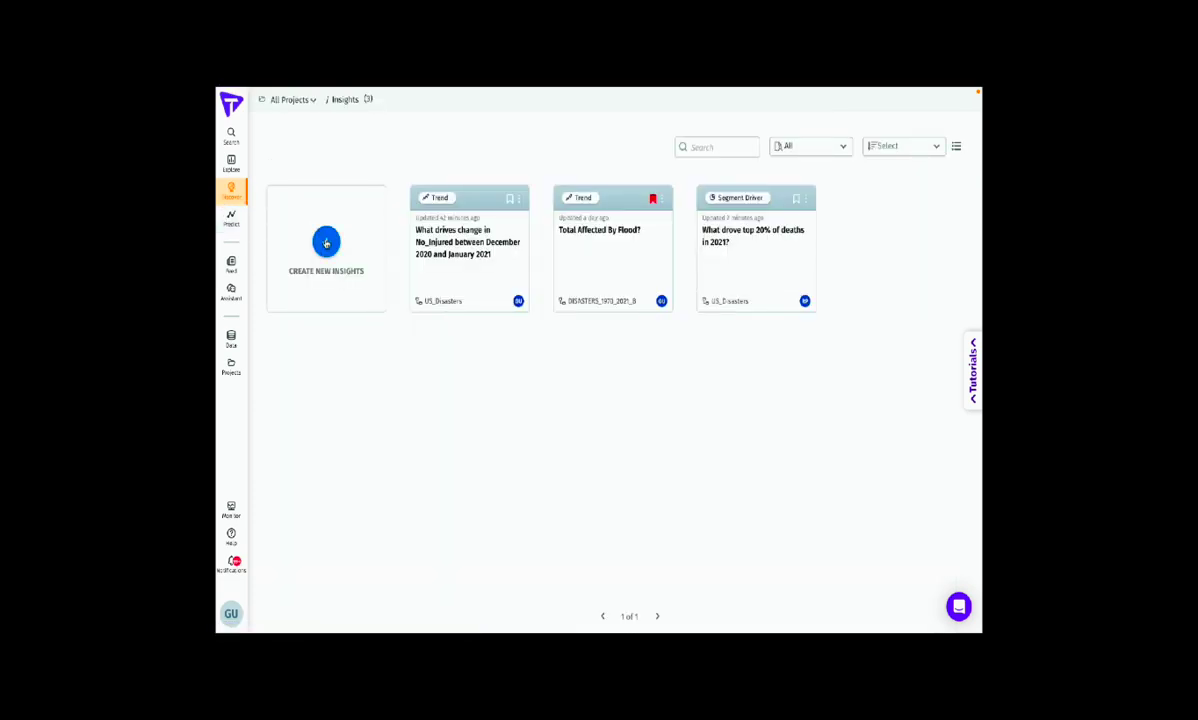
{"action": "left_click", "coordinate": [326, 242]}
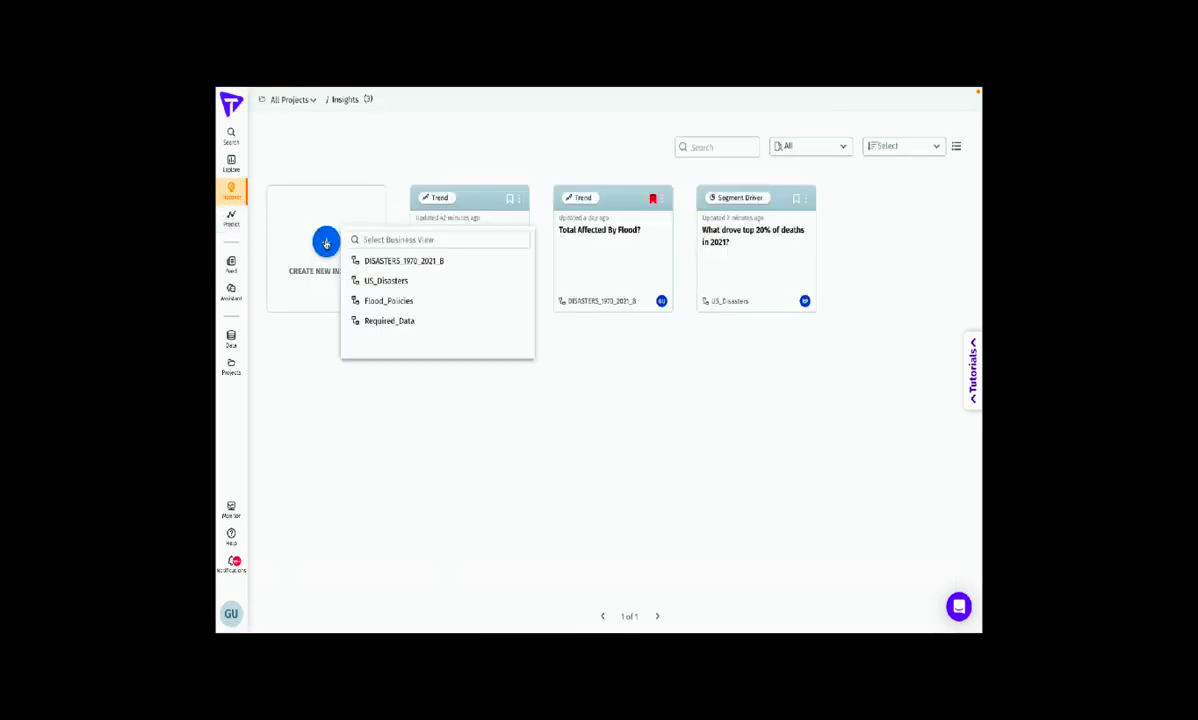
{"action": "left_click", "coordinate": [369, 284]}
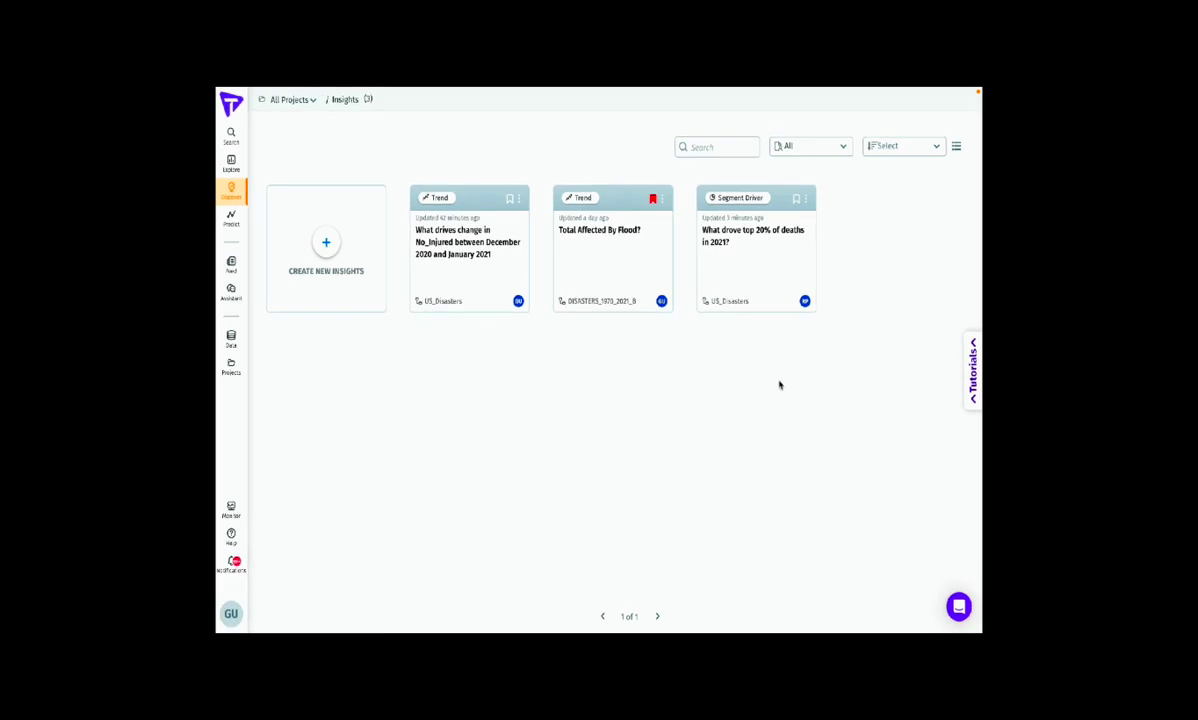
Step: Open the insight "What drove top 20% of deaths in 2021?" and review its drivers and Segment 1 conditions
{"action": "left_click", "coordinate": [762, 244]}
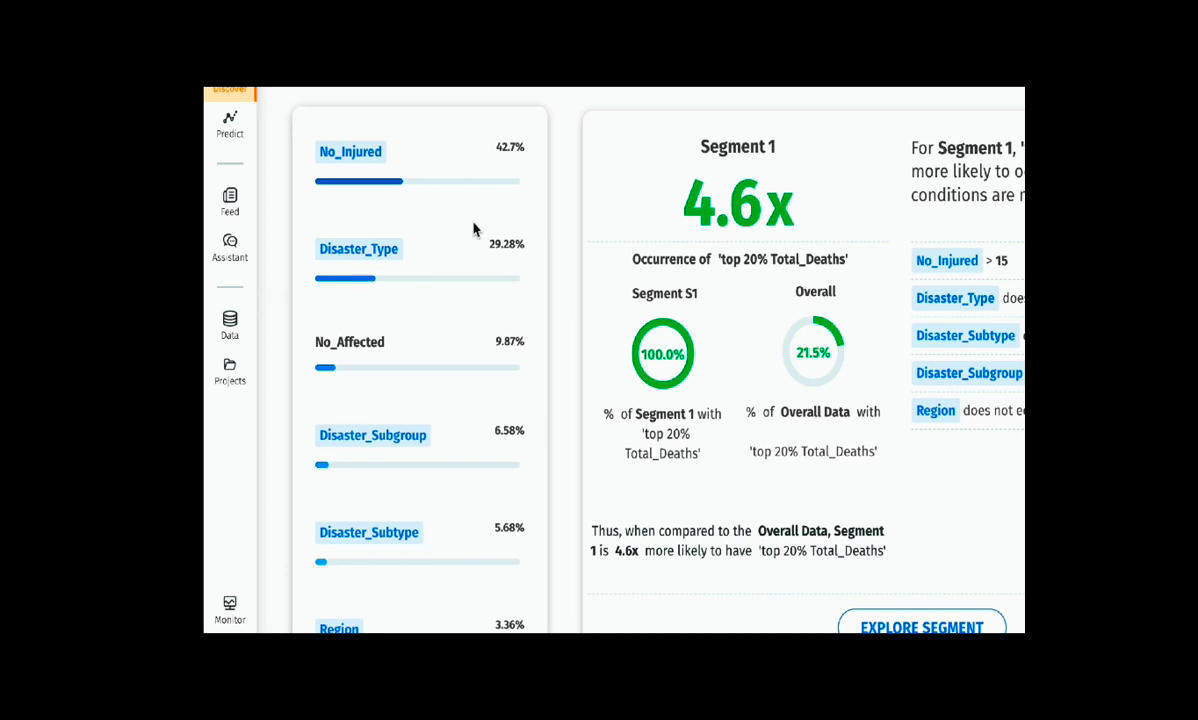
{"action": "scroll", "coordinate": [474, 229], "scroll_direction": "down", "scroll_amount": 1}
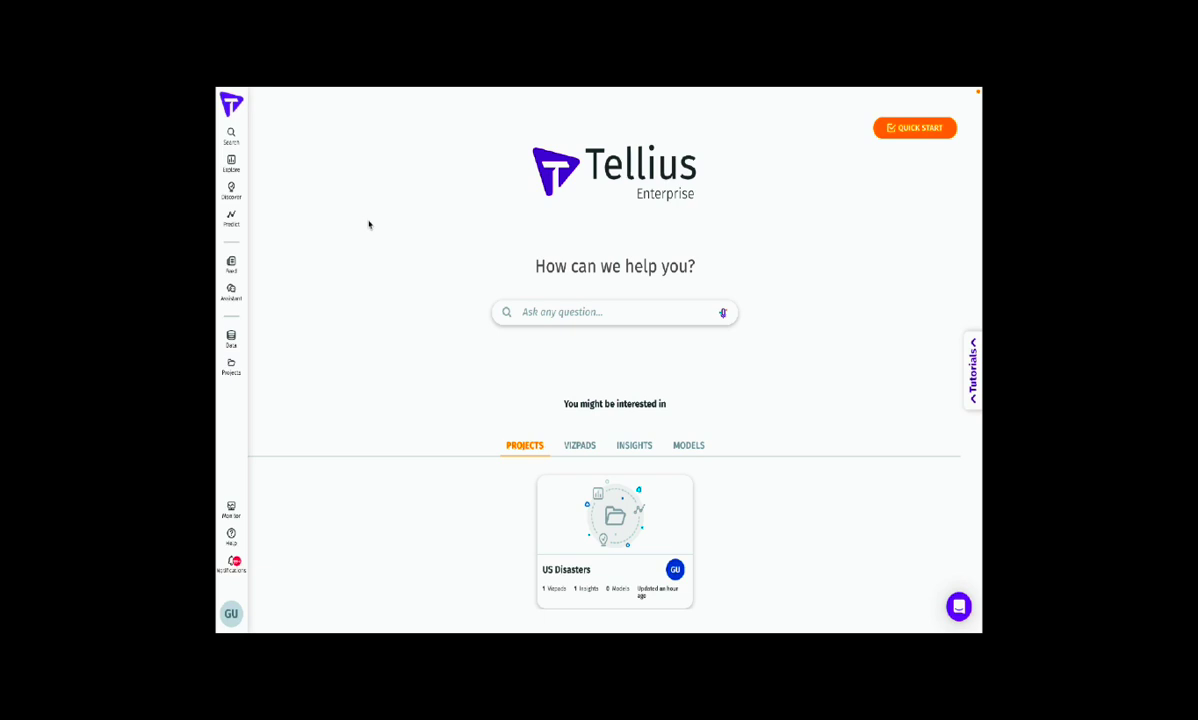
Step: Check the sharing options of the US Disasters Vizpad from the Vizpad list and close them without sharing
{"action": "left_click", "coordinate": [230, 164]}
{"action": "left_click", "coordinate": [518, 199]}
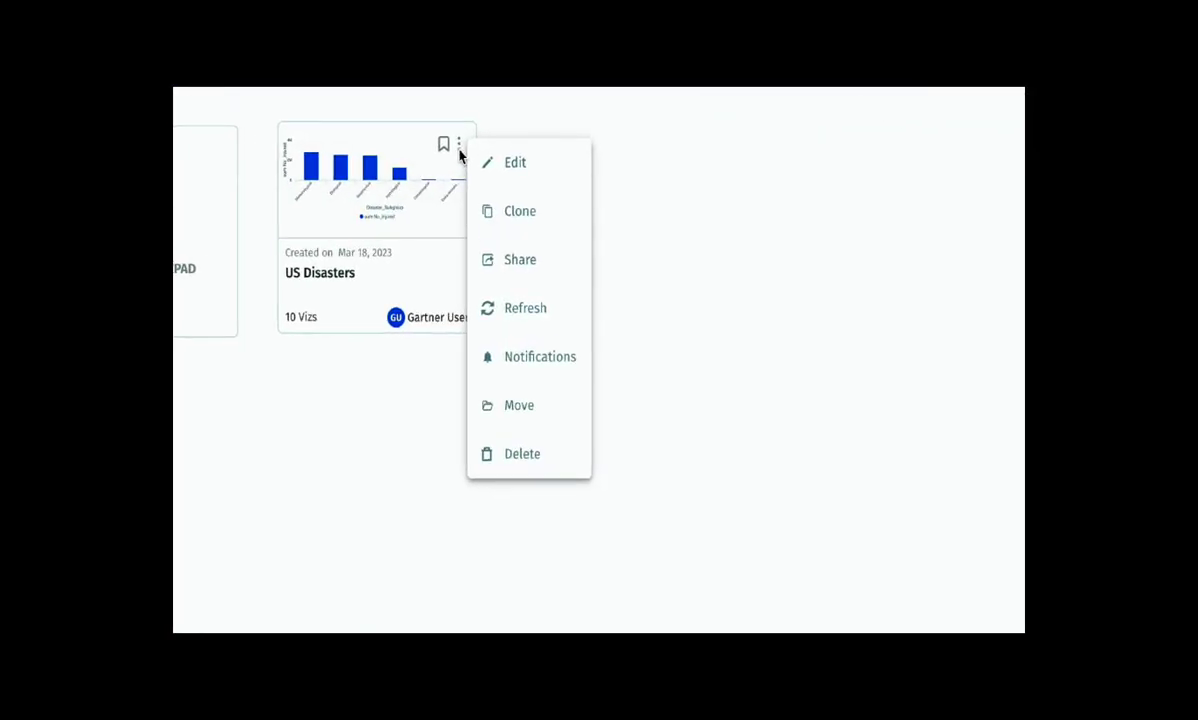
{"action": "left_click", "coordinate": [528, 262]}
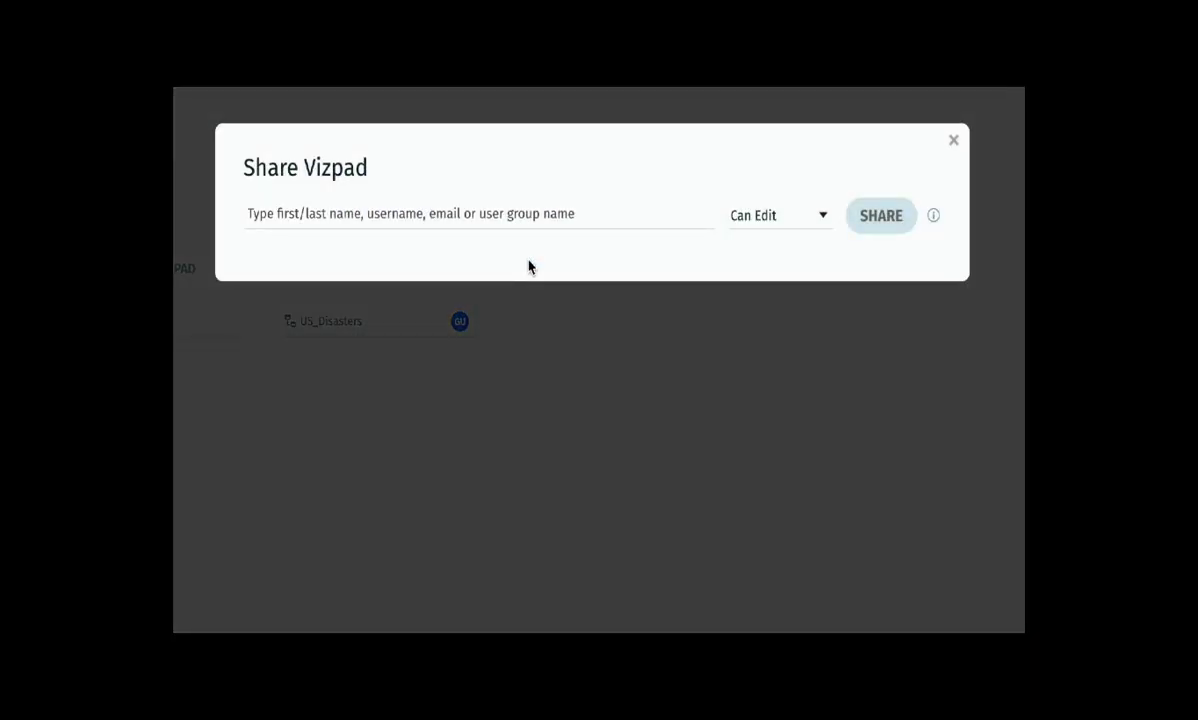
{"action": "left_click", "coordinate": [952, 146]}
Step: Open the US Disasters Vizpad, generate an embed URL in its sharing options and close them
{"action": "left_click", "coordinate": [471, 233]}
{"action": "left_click", "coordinate": [912, 93]}
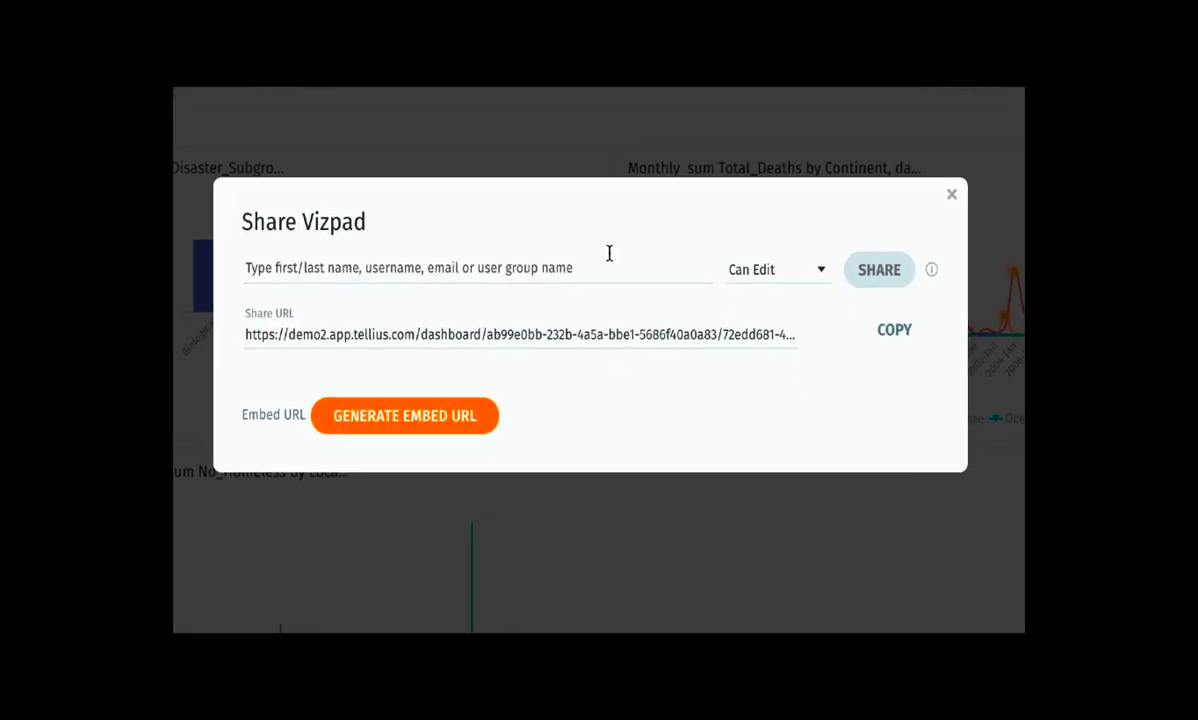
{"action": "left_click", "coordinate": [404, 416]}
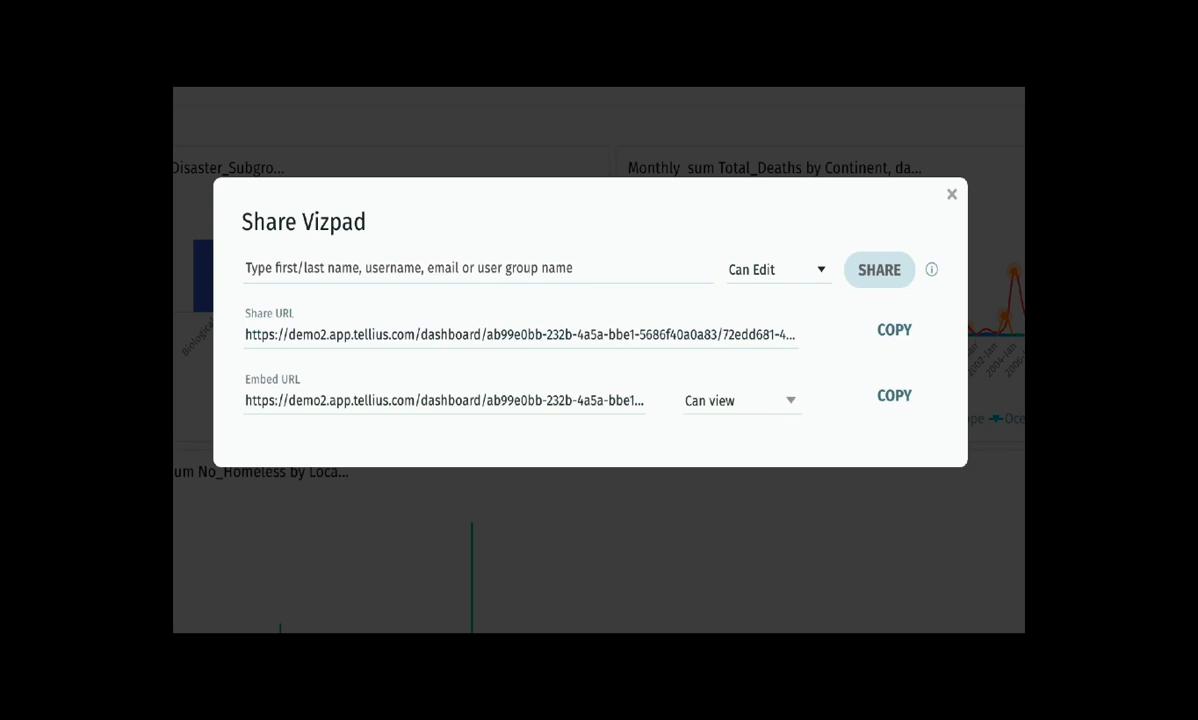
{"action": "left_click", "coordinate": [953, 198]}
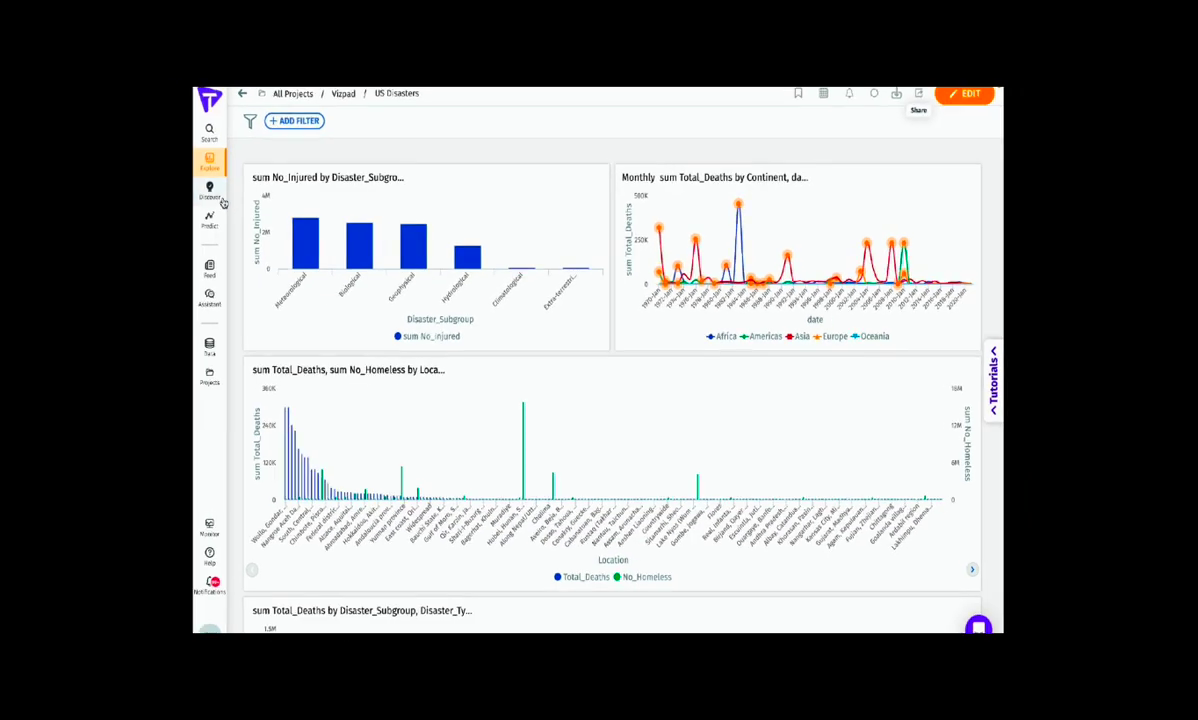
Step: Check the sharing options of the Total Affected By Flood insight and close them without sharing
{"action": "left_click", "coordinate": [210, 188]}
{"action": "left_click", "coordinate": [661, 201]}
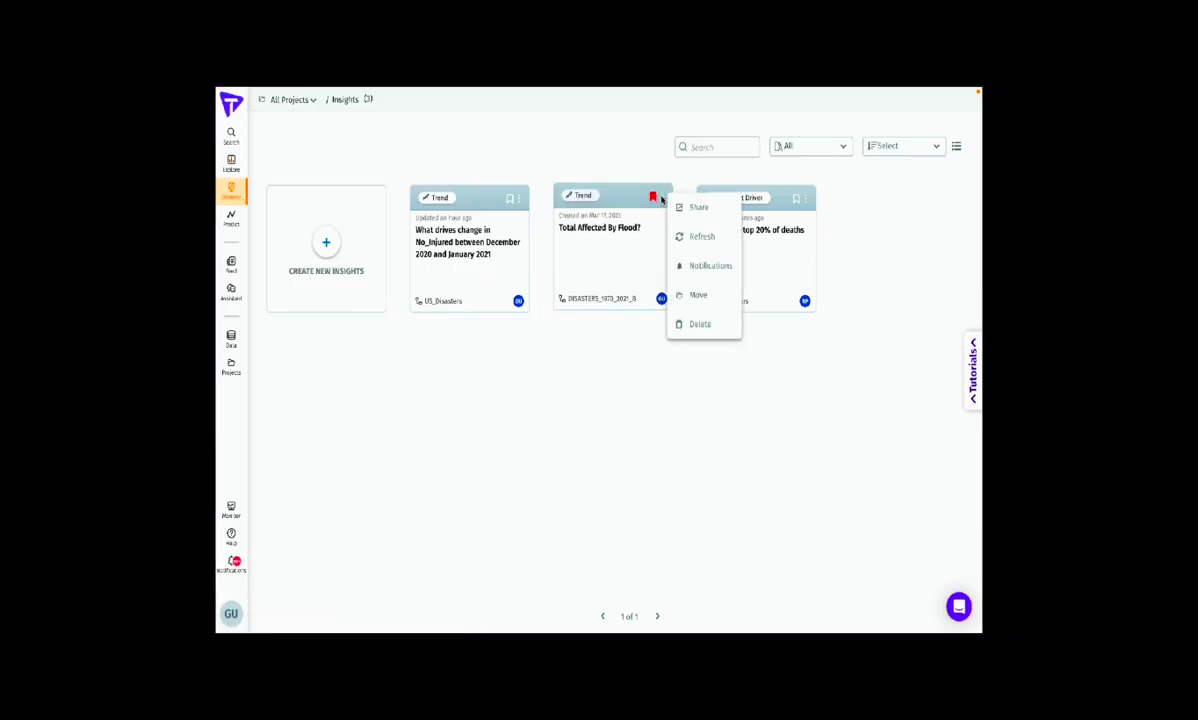
{"action": "left_click", "coordinate": [703, 209]}
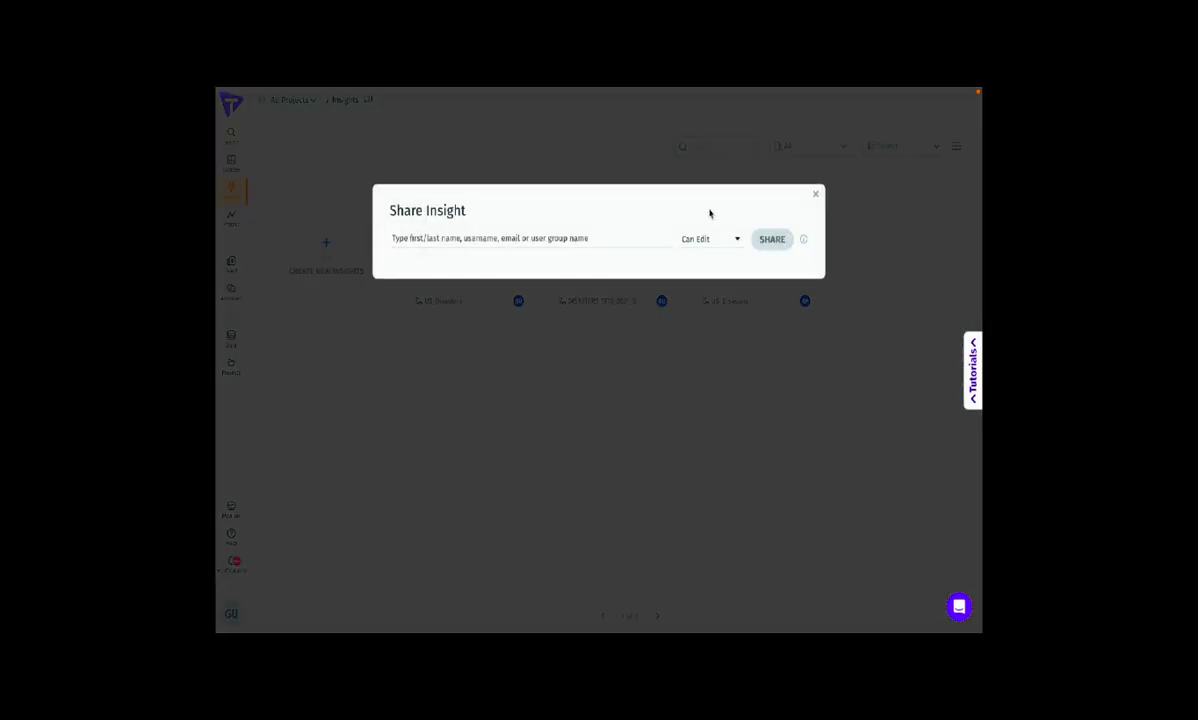
{"action": "left_click", "coordinate": [816, 195]}
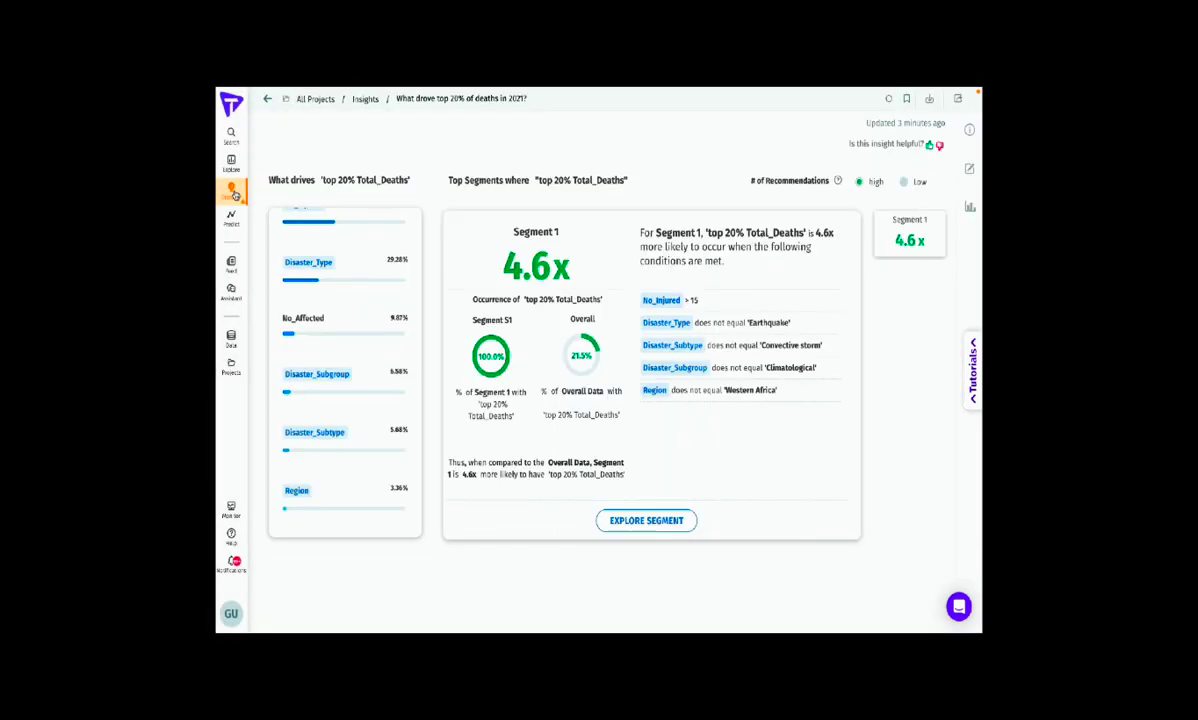
Step: Start training an Auto ML prediction model on the US_Disasters business view
{"action": "left_click", "coordinate": [231, 216]}
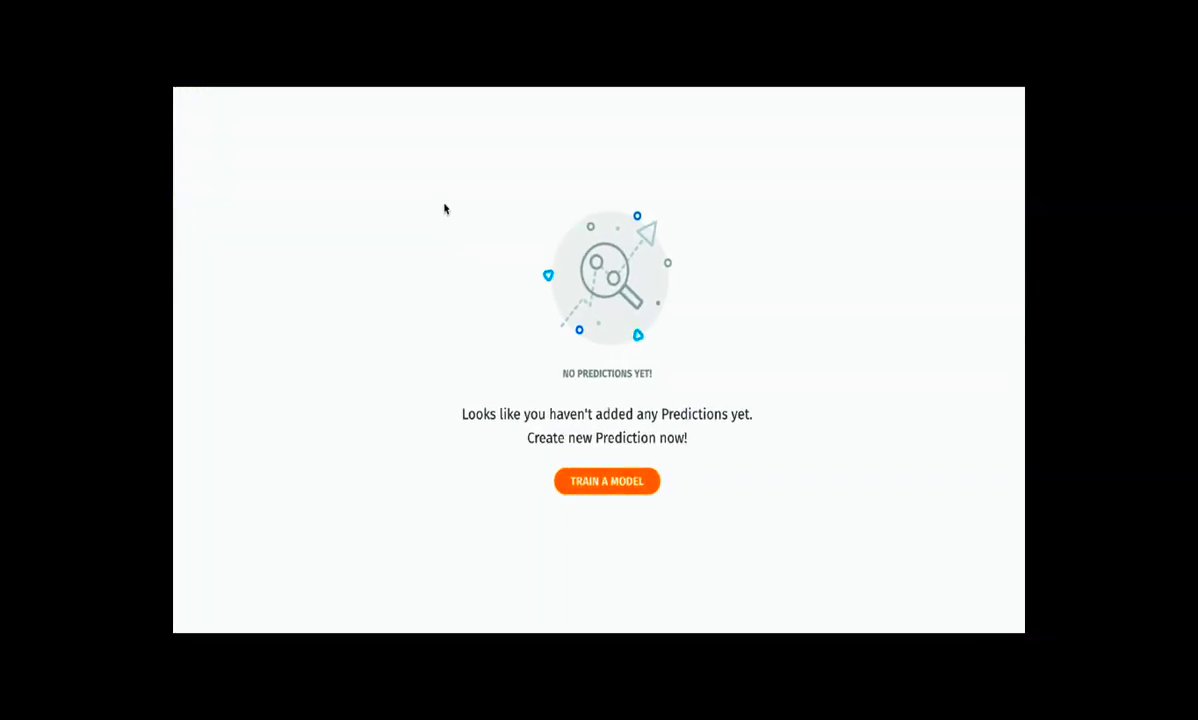
{"action": "left_click", "coordinate": [598, 489]}
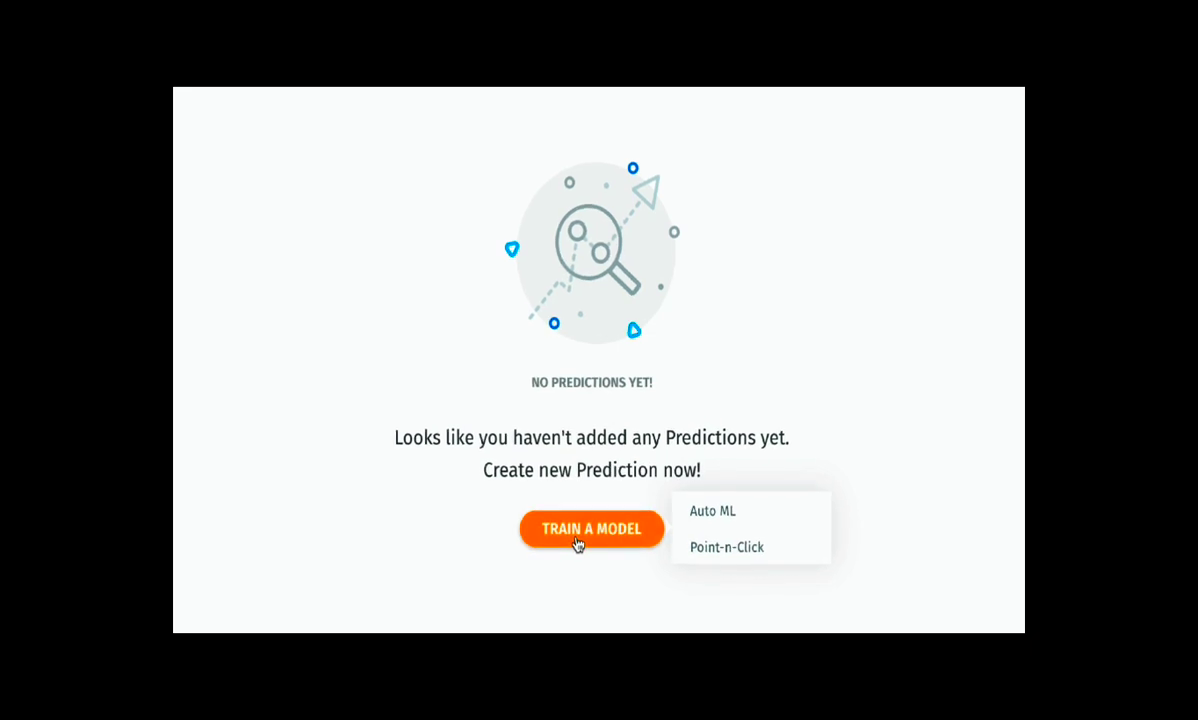
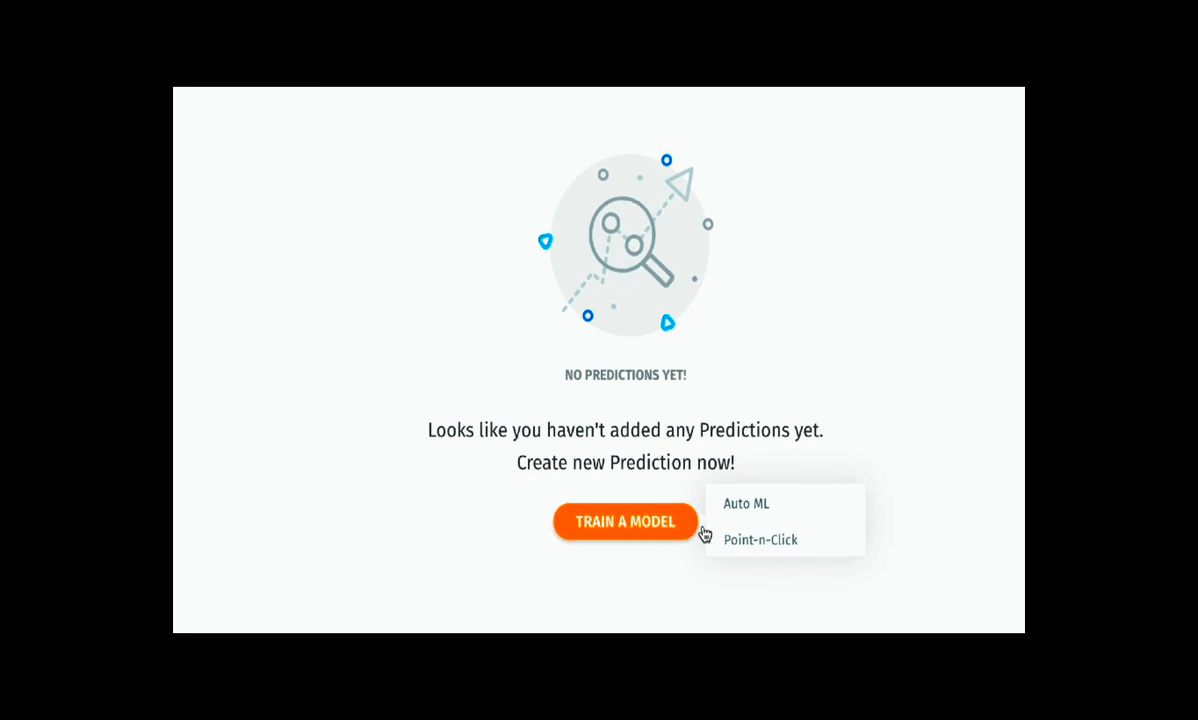
{"action": "left_click", "coordinate": [757, 510]}
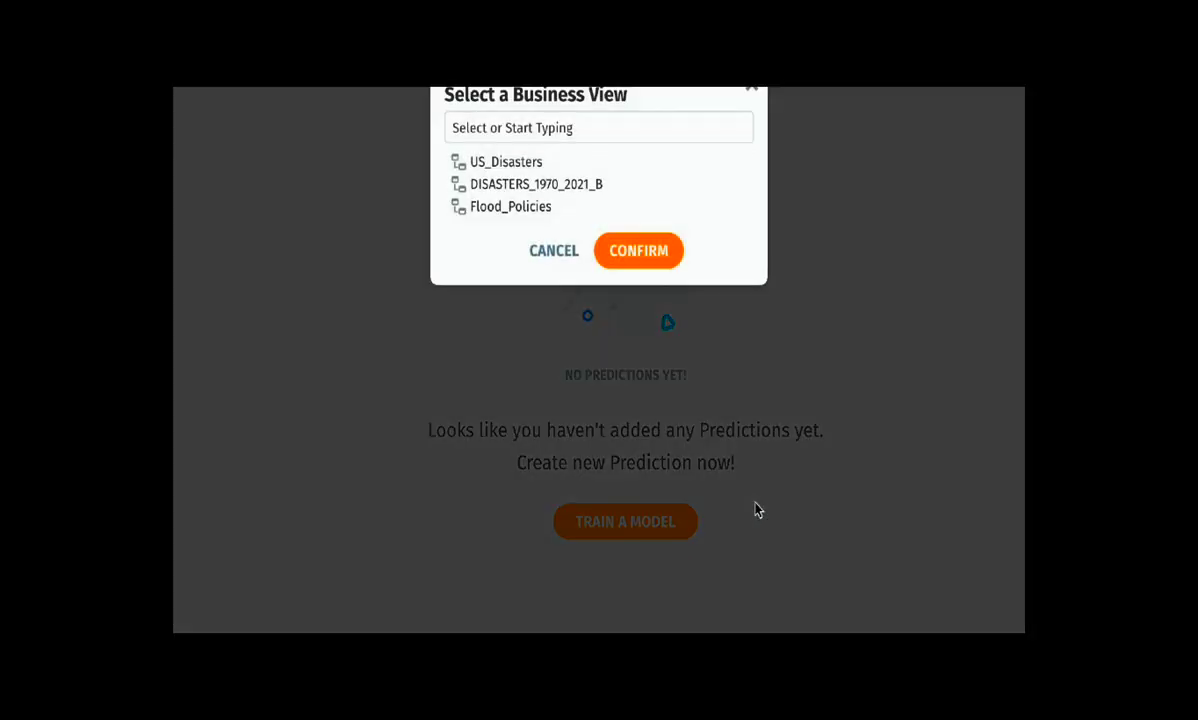
{"action": "left_click", "coordinate": [532, 170]}
{"action": "left_click", "coordinate": [641, 250]}
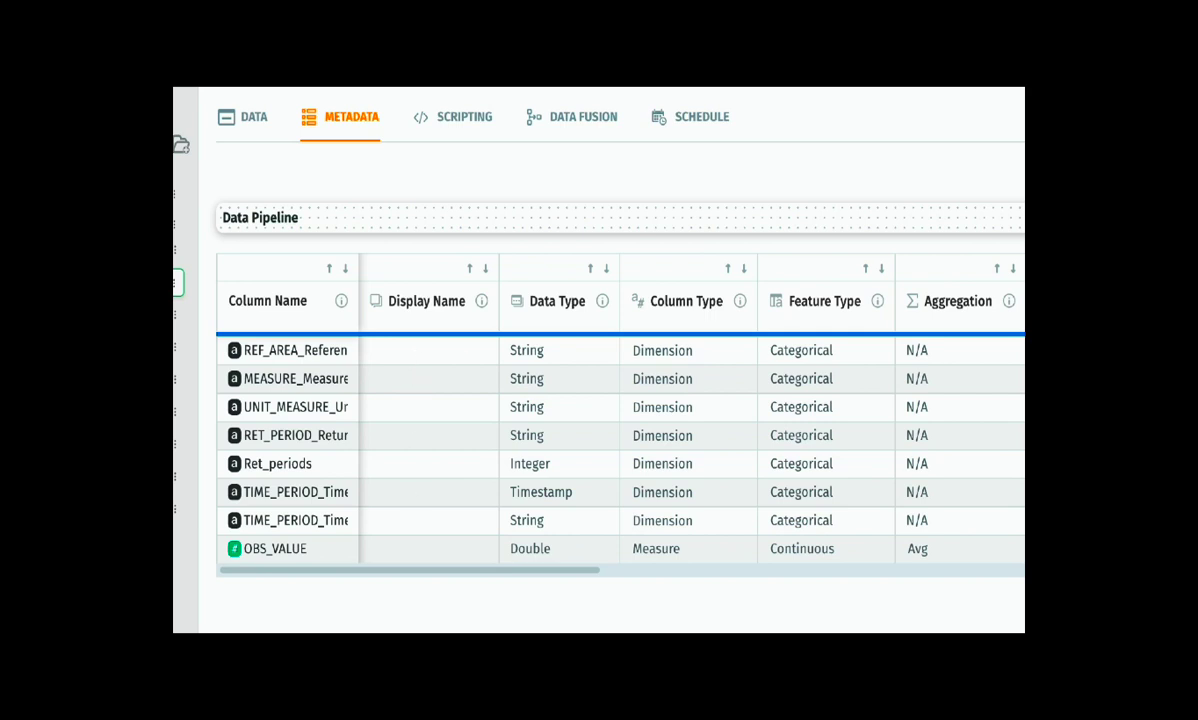
Step: Open the Display Name cells of the dataset's first four columns, from REF_AREA to RET_PERIOD, for editing in the metadata
{"action": "left_click", "coordinate": [447, 356]}
{"action": "left_click", "coordinate": [441, 378]}
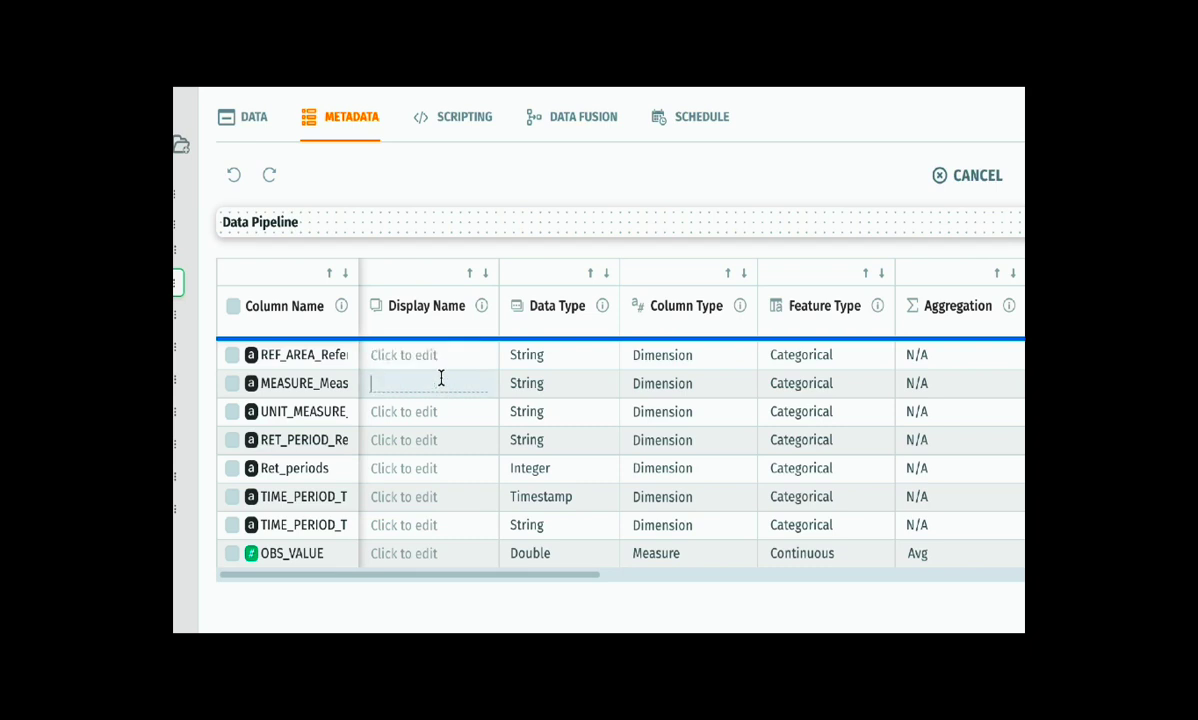
{"action": "left_click", "coordinate": [428, 410]}
{"action": "left_click", "coordinate": [420, 438]}
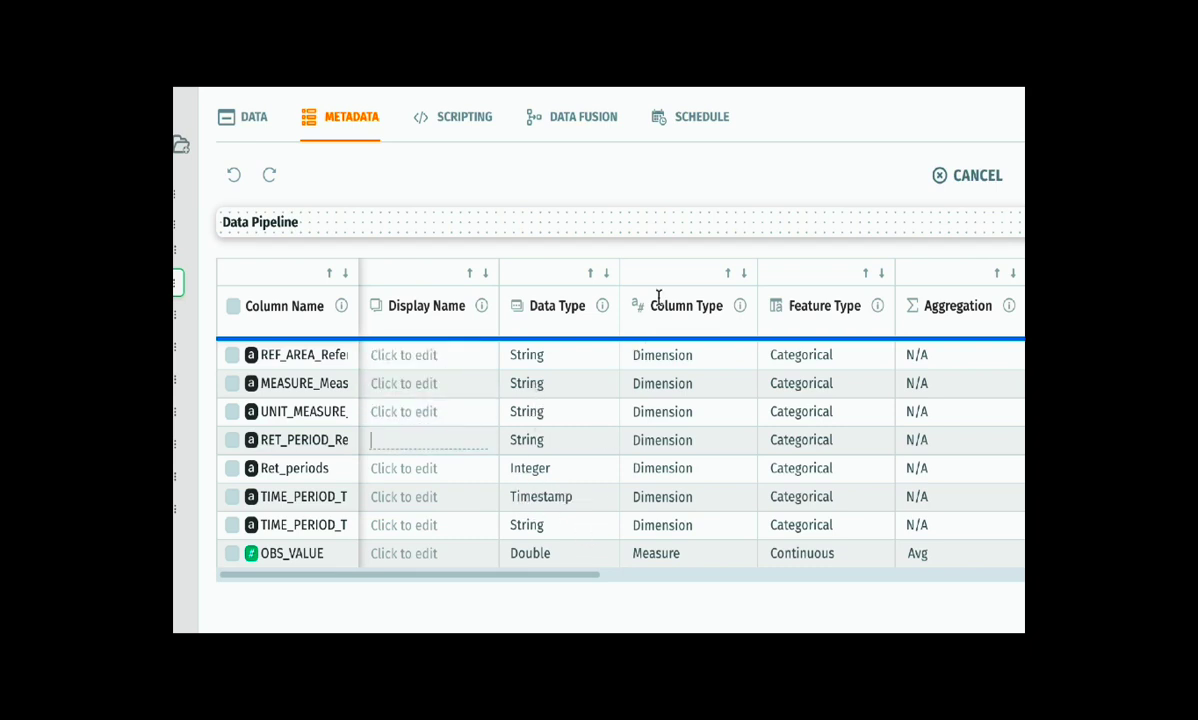
Step: Examine the column type, feature type, aggregation, data format, special type and synonym settings of the dataset's columns
{"action": "scroll", "coordinate": [703, 390], "scroll_direction": "right", "scroll_amount": 5}
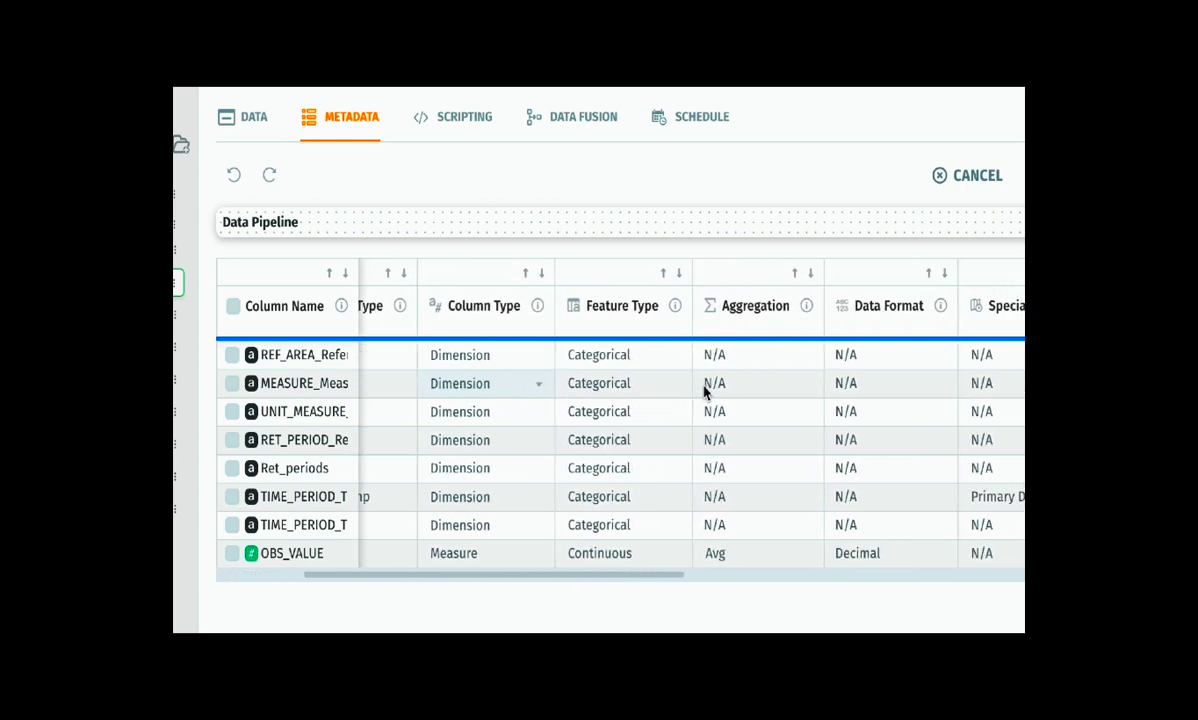
{"action": "left_click", "coordinate": [703, 390]}
{"action": "left_click", "coordinate": [676, 446]}
{"action": "left_click", "coordinate": [755, 394]}
{"action": "scroll", "coordinate": [738, 506], "scroll_direction": "right", "scroll_amount": 3}
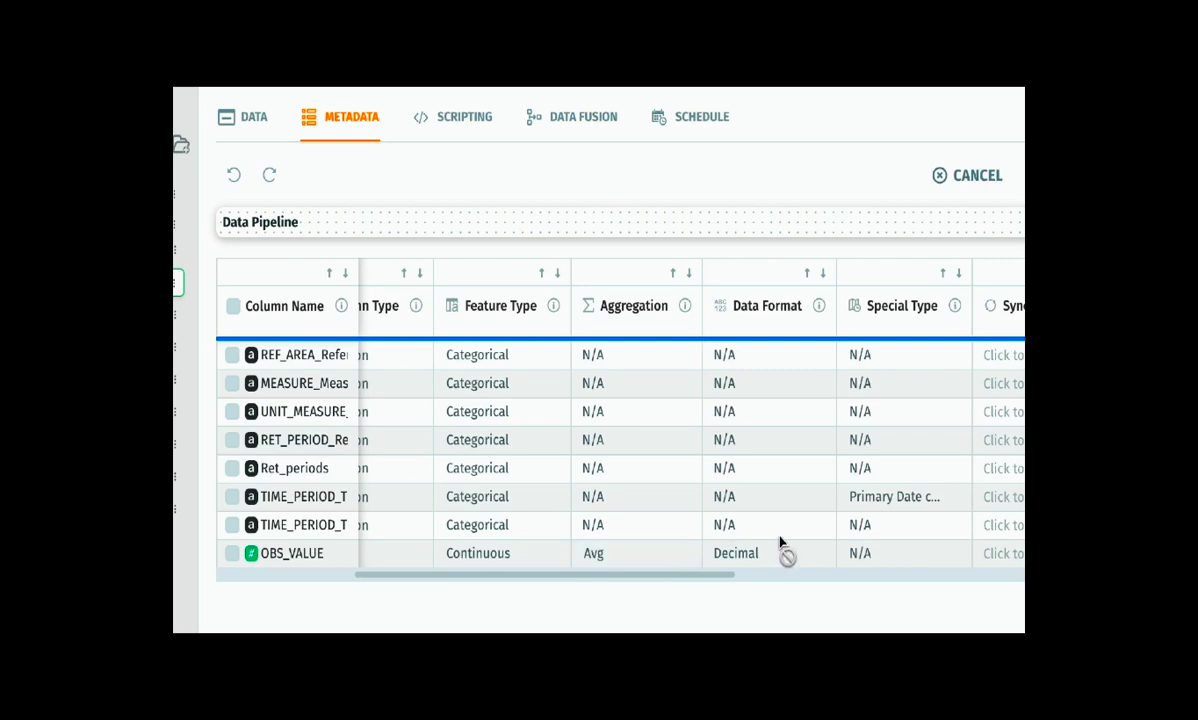
{"action": "scroll", "coordinate": [783, 552], "scroll_direction": "right", "scroll_amount": 5}
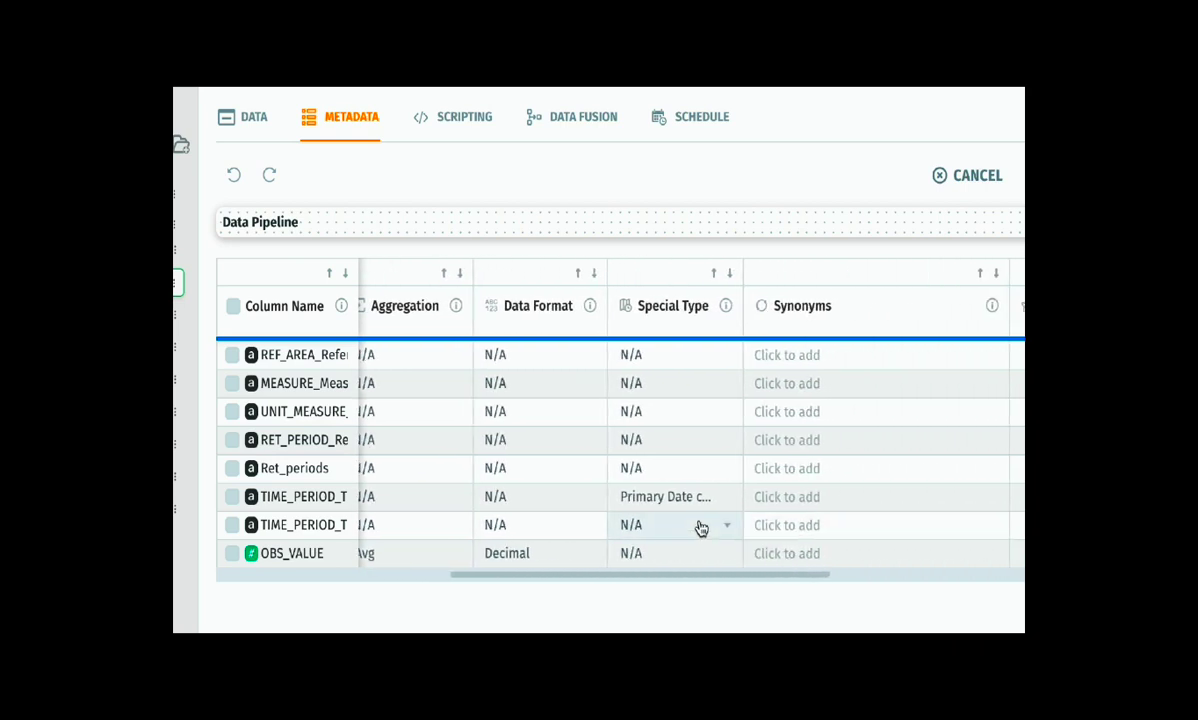
Step: Add the synonym "time, date range" to the second TIME_PERIOD column, directly above OBS_VALUE
{"action": "scroll", "coordinate": [699, 520], "scroll_direction": "right", "scroll_amount": 3}
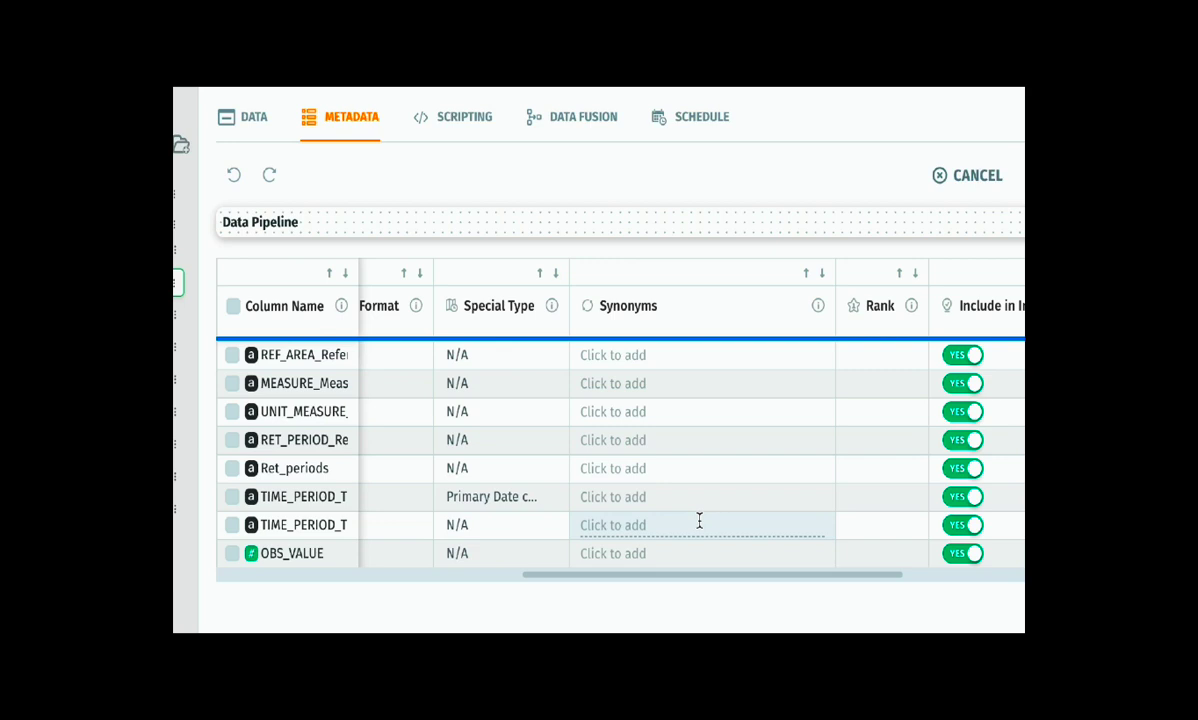
{"action": "left_click", "coordinate": [699, 520]}
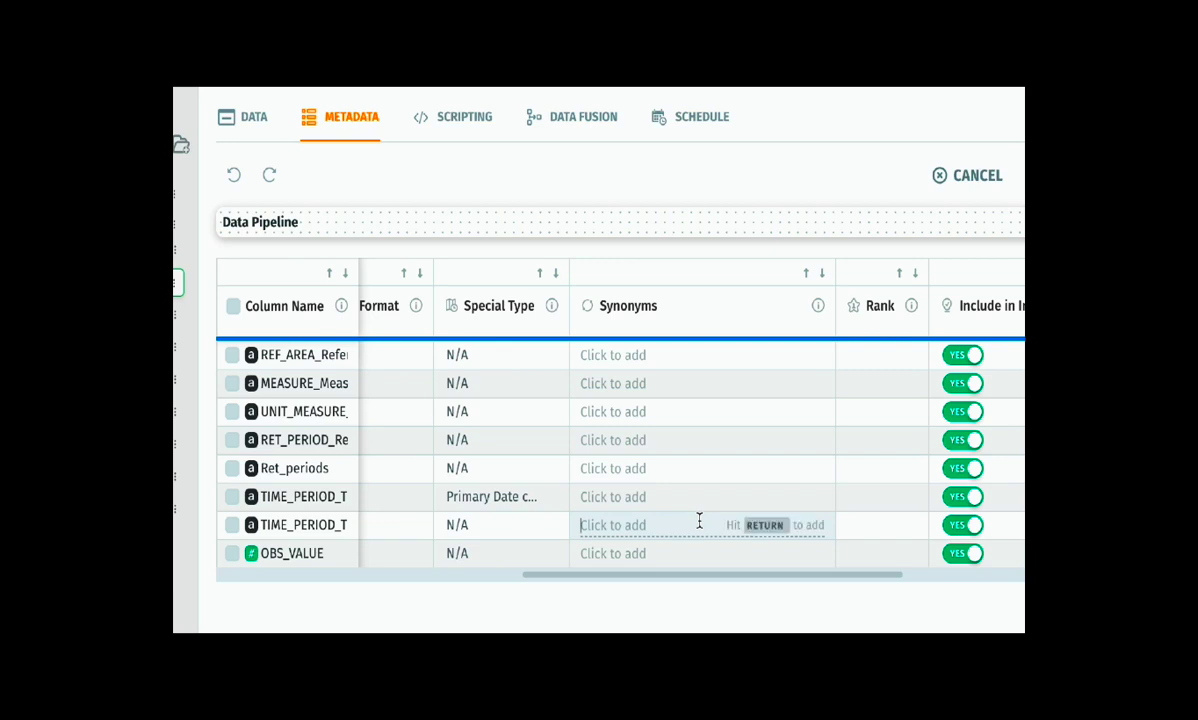
{"action": "type", "text": "time, date range"}
{"action": "key", "text": "Return"}
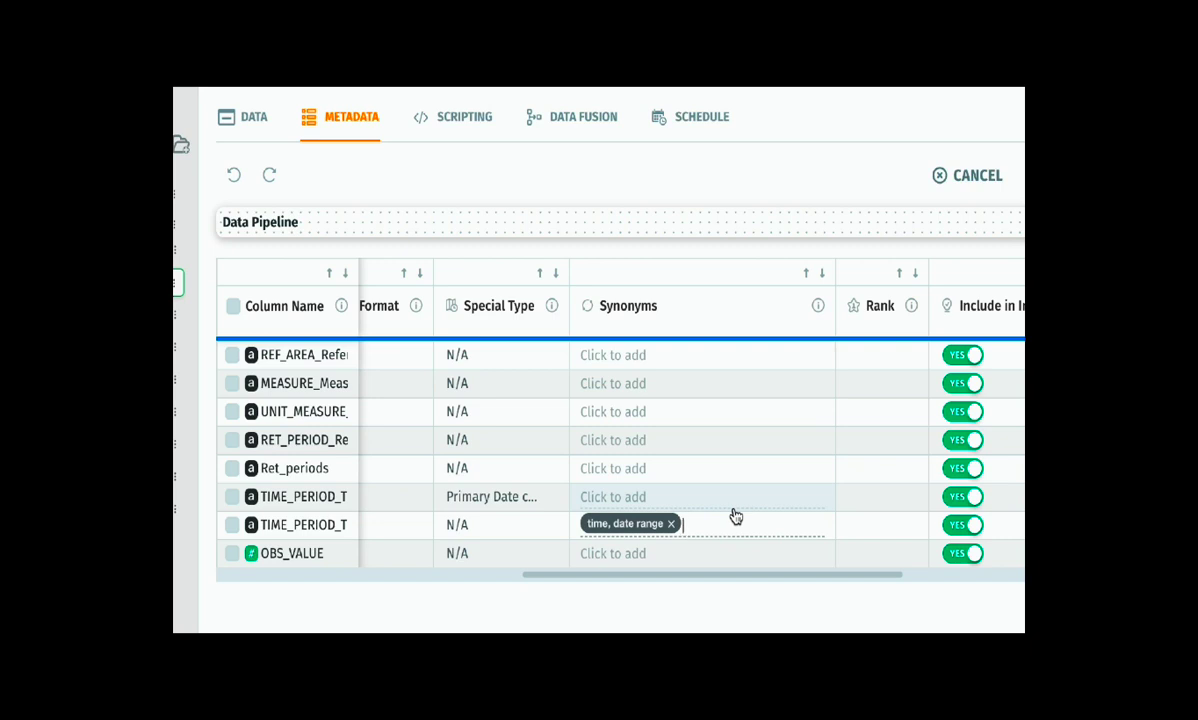
Step: Exclude the second TIME_PERIOD column from Insights and both TIME_PERIOD columns from Predict
{"action": "scroll", "coordinate": [810, 487], "scroll_direction": "right", "scroll_amount": 3}
{"action": "scroll", "coordinate": [810, 487], "scroll_direction": "right", "scroll_amount": 5}
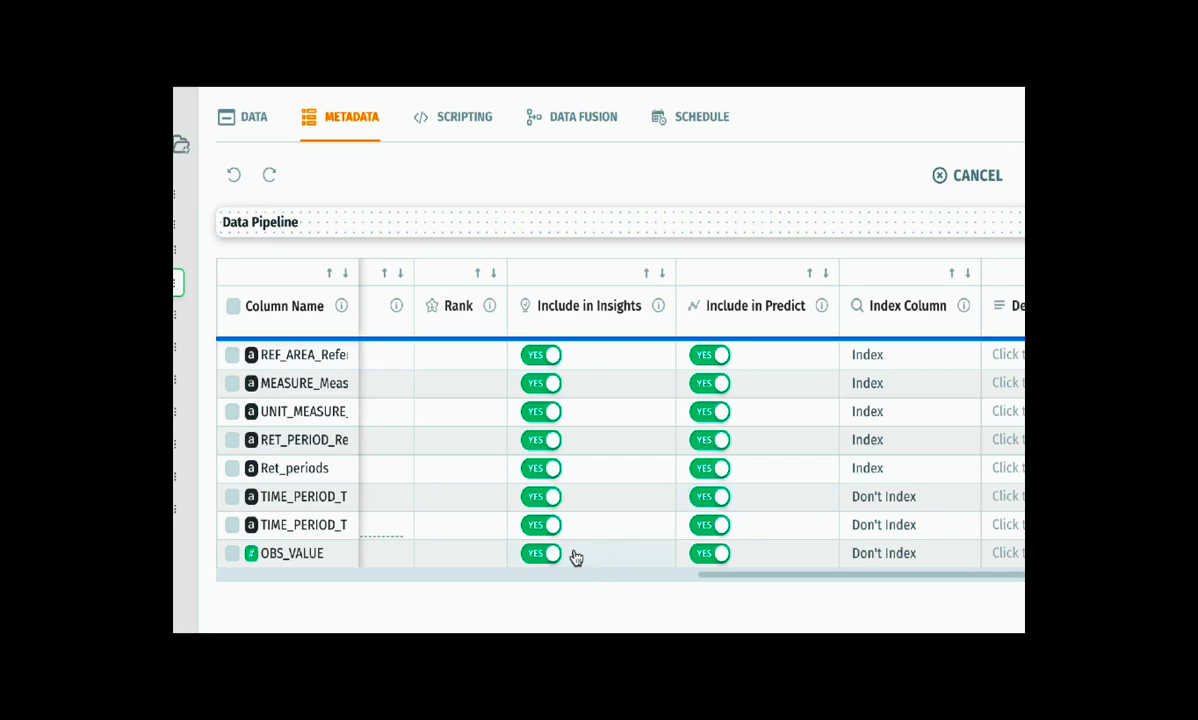
{"action": "left_click", "coordinate": [548, 526]}
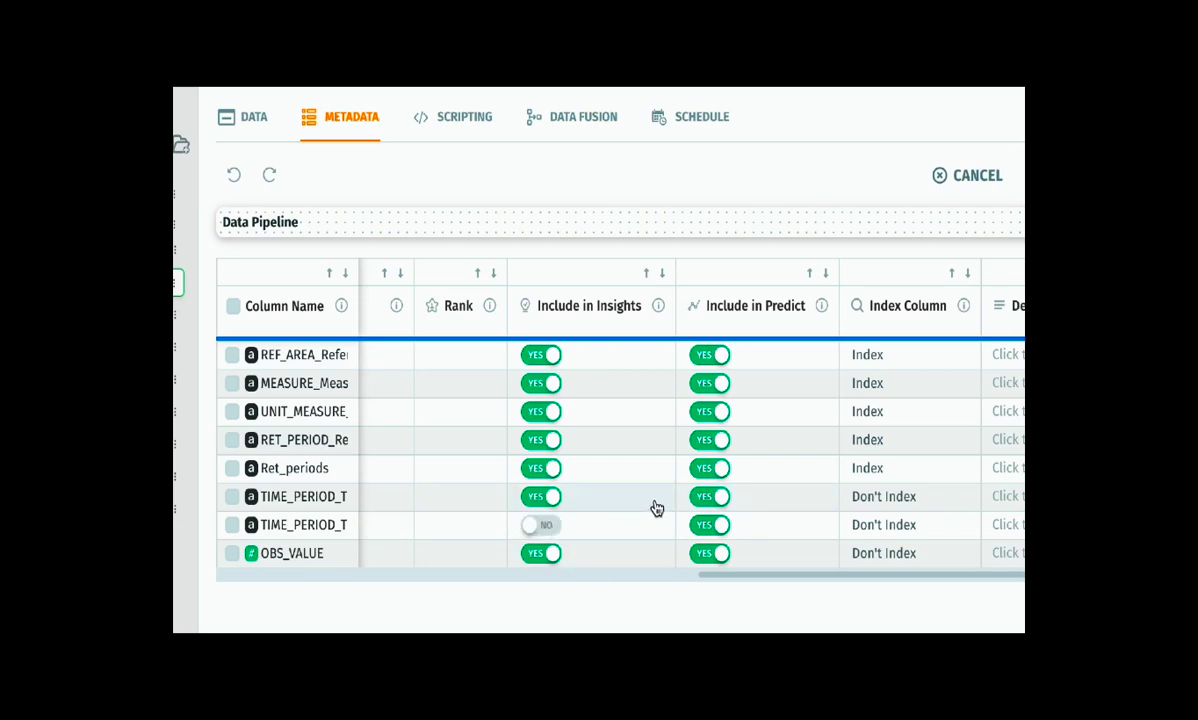
{"action": "scroll", "coordinate": [786, 474], "scroll_direction": "right", "scroll_amount": 1}
{"action": "scroll", "coordinate": [786, 474], "scroll_direction": "right", "scroll_amount": 2}
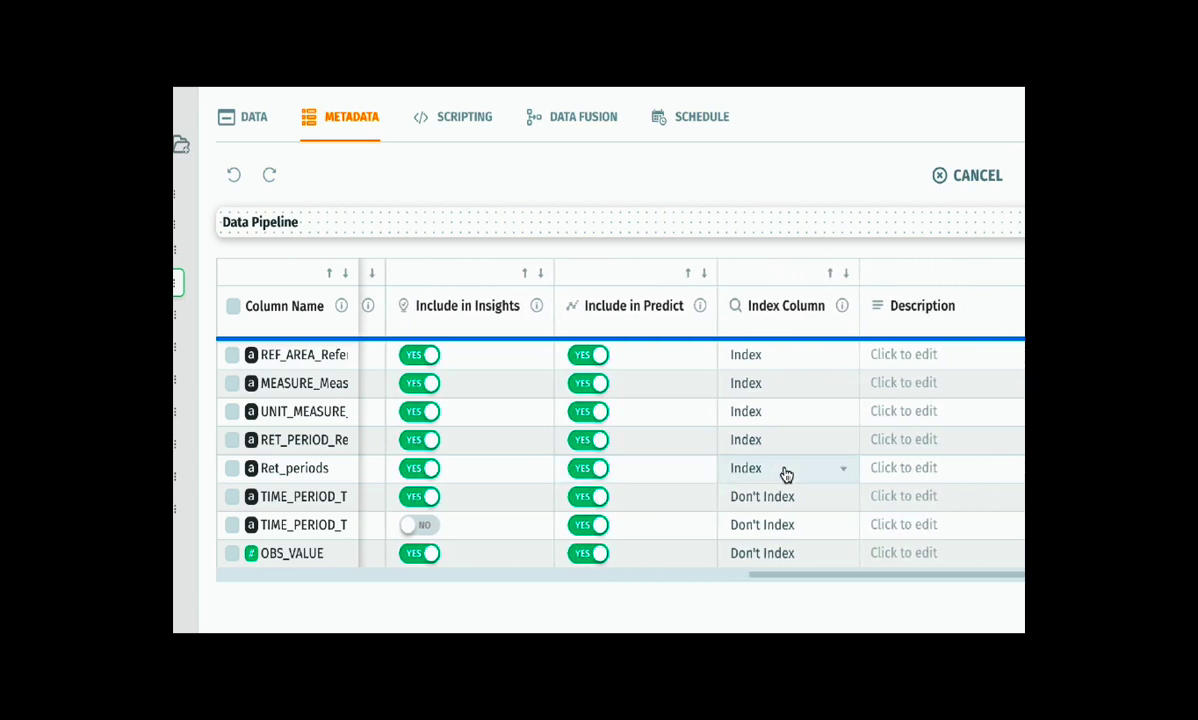
{"action": "left_click", "coordinate": [600, 498]}
{"action": "left_click", "coordinate": [597, 526]}
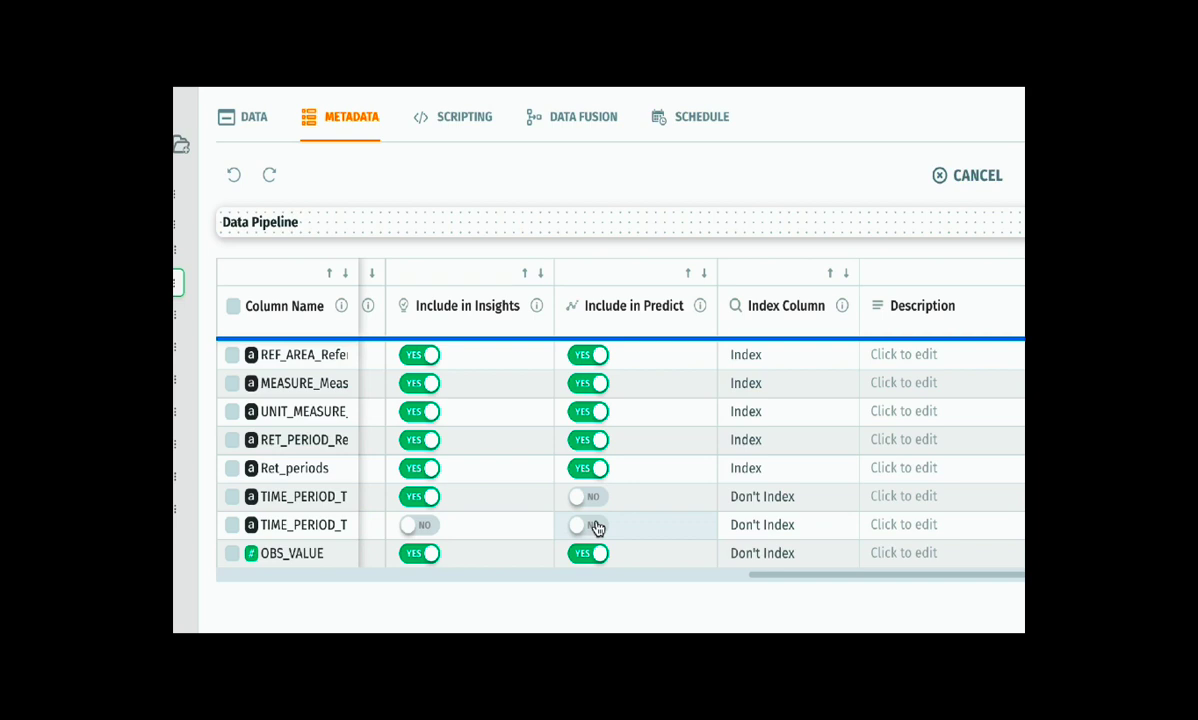
{"action": "scroll", "coordinate": [963, 496], "scroll_direction": "right", "scroll_amount": 1}
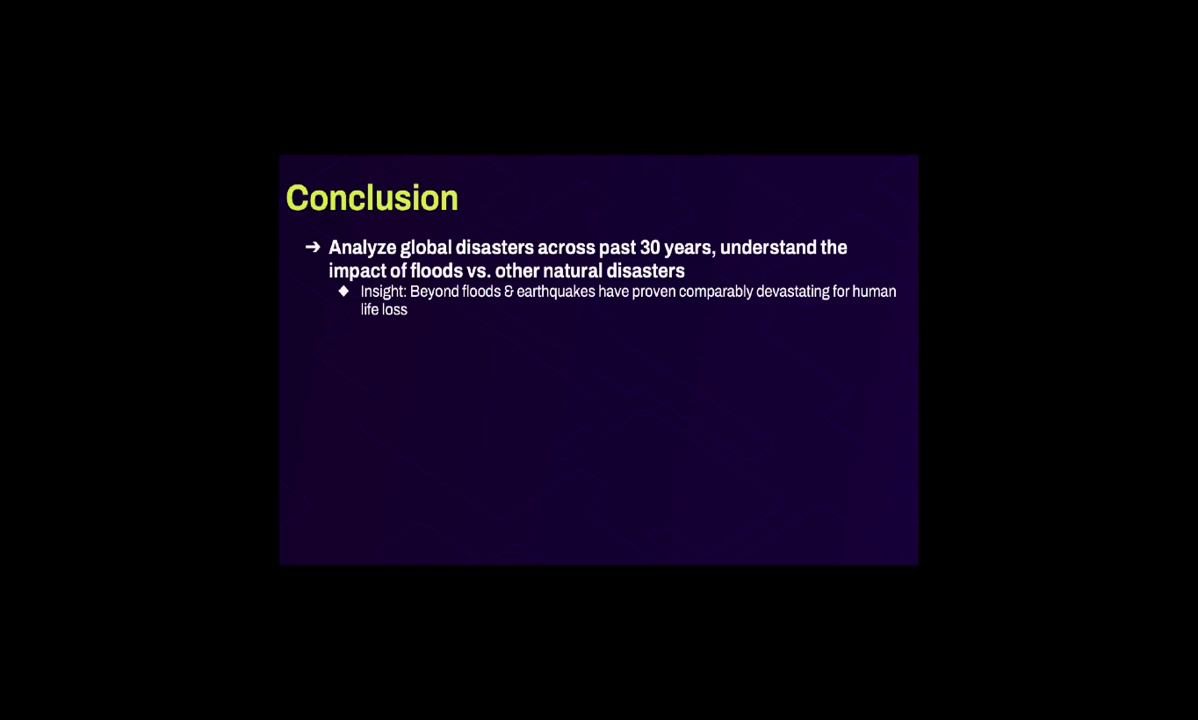
{"action": "key", "text": "Right"}
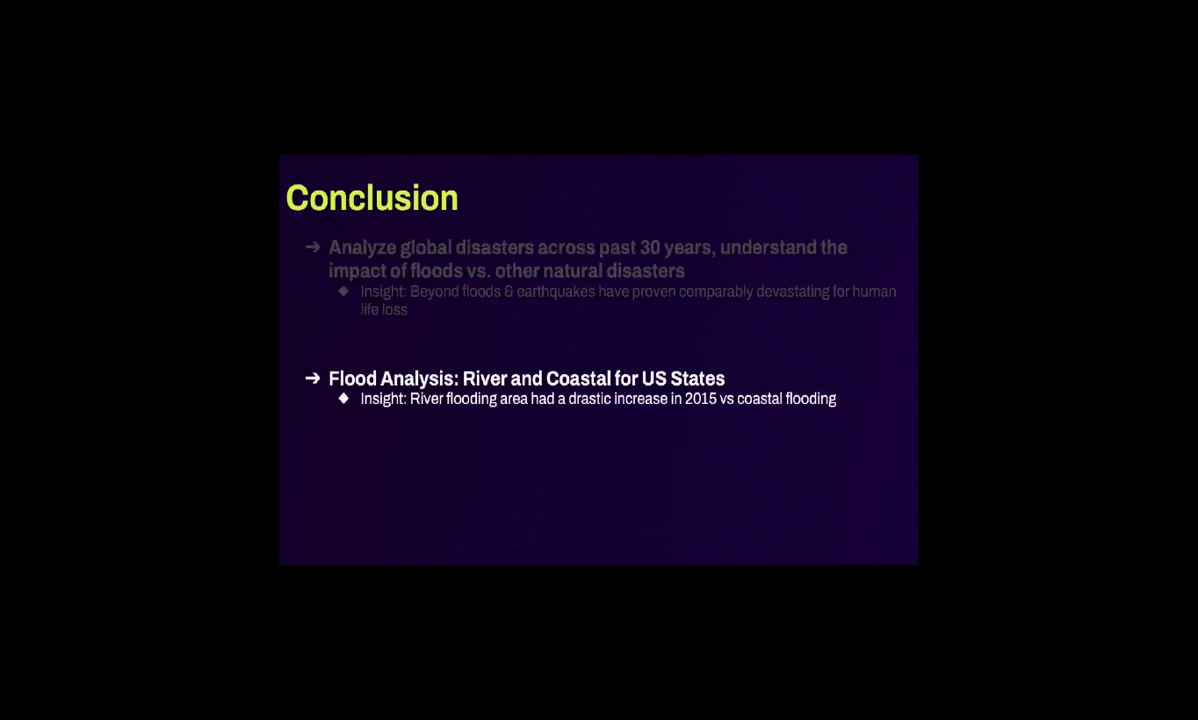